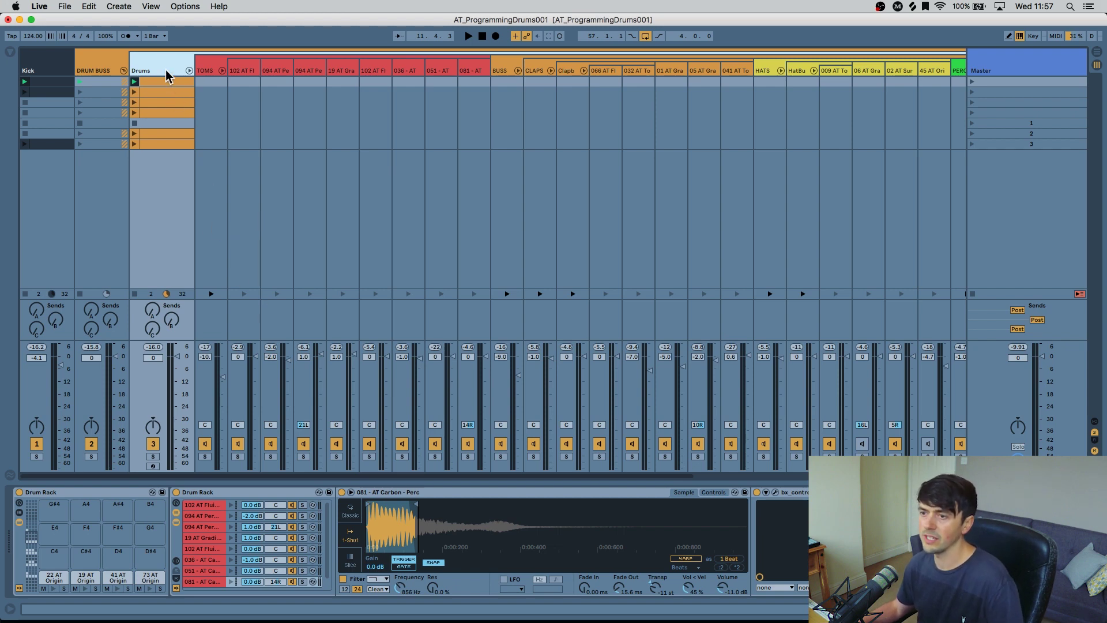
- Look through the TOMS group and the samples and effects on its individual chains, ending on 081 AT Carbon - Perc
left_click(205, 72)
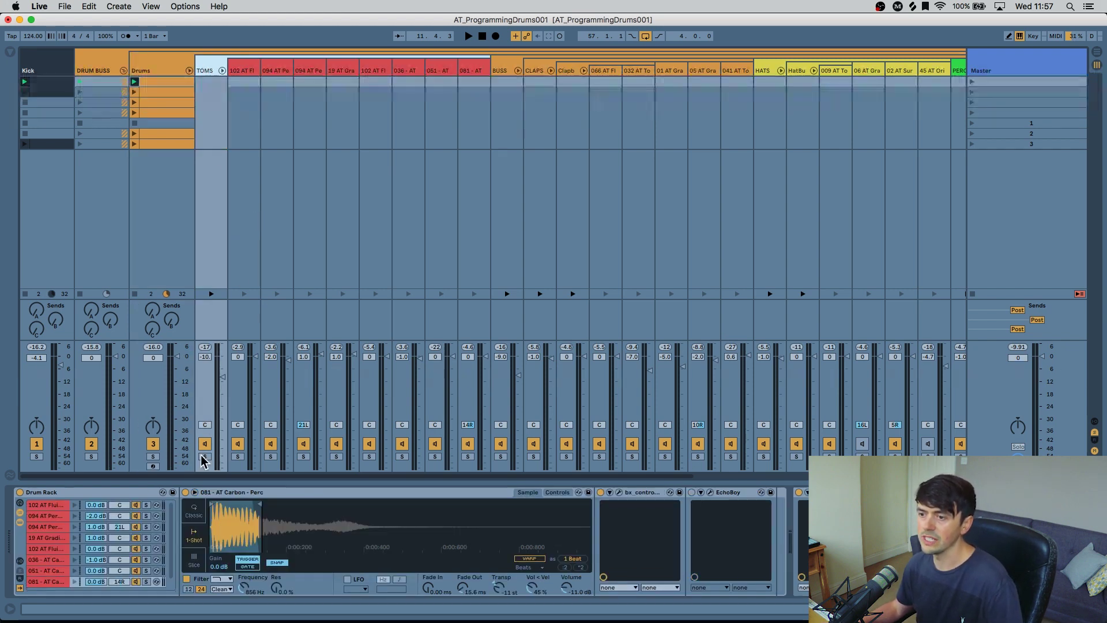
left_click(242, 70)
left_click(209, 69)
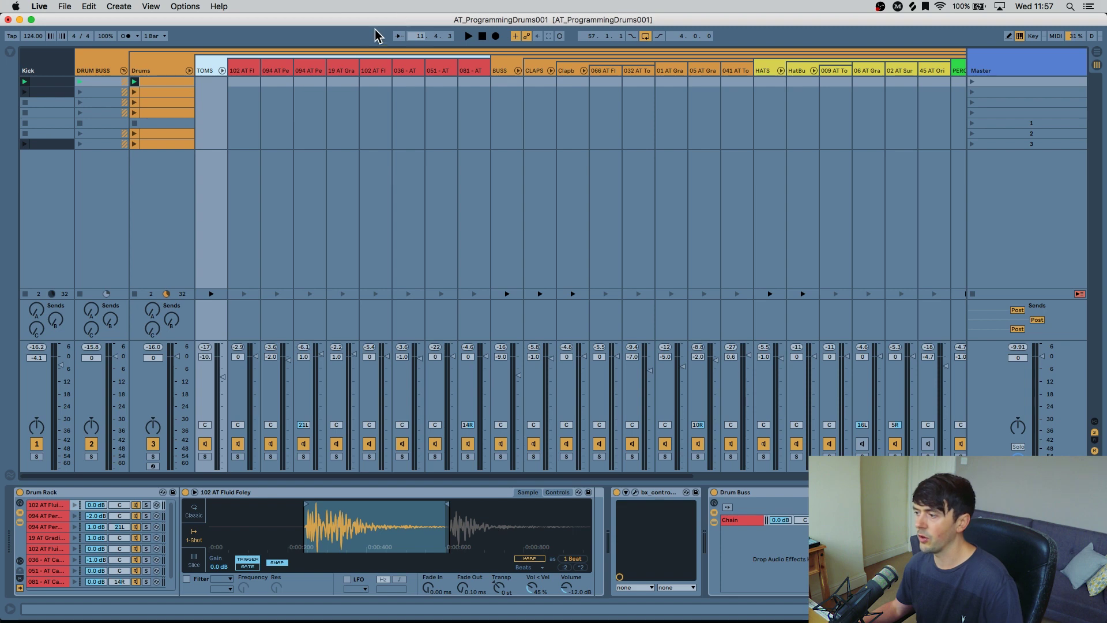
left_click(249, 71)
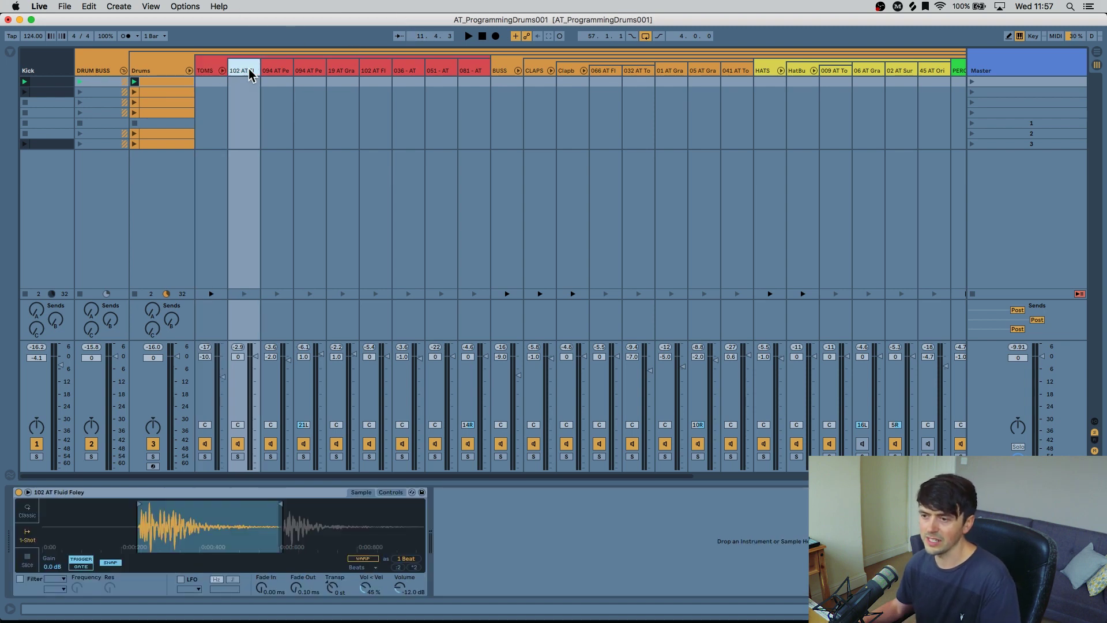
key("Right")
key("Right")
key("Right")
key("Right")
key("Right")
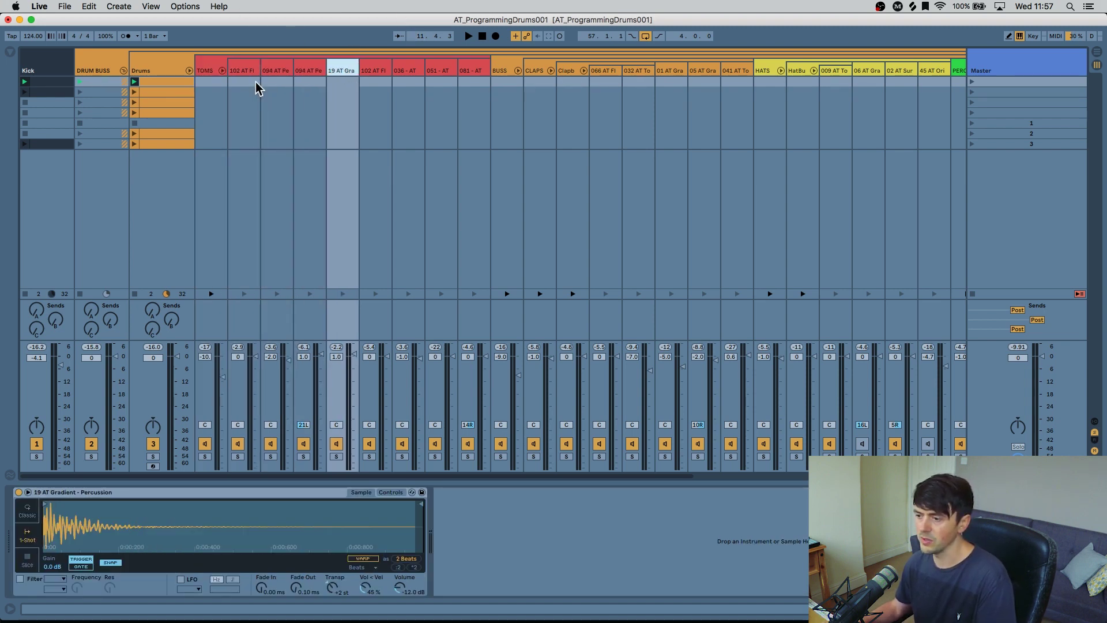
key("Right")
key("Right")
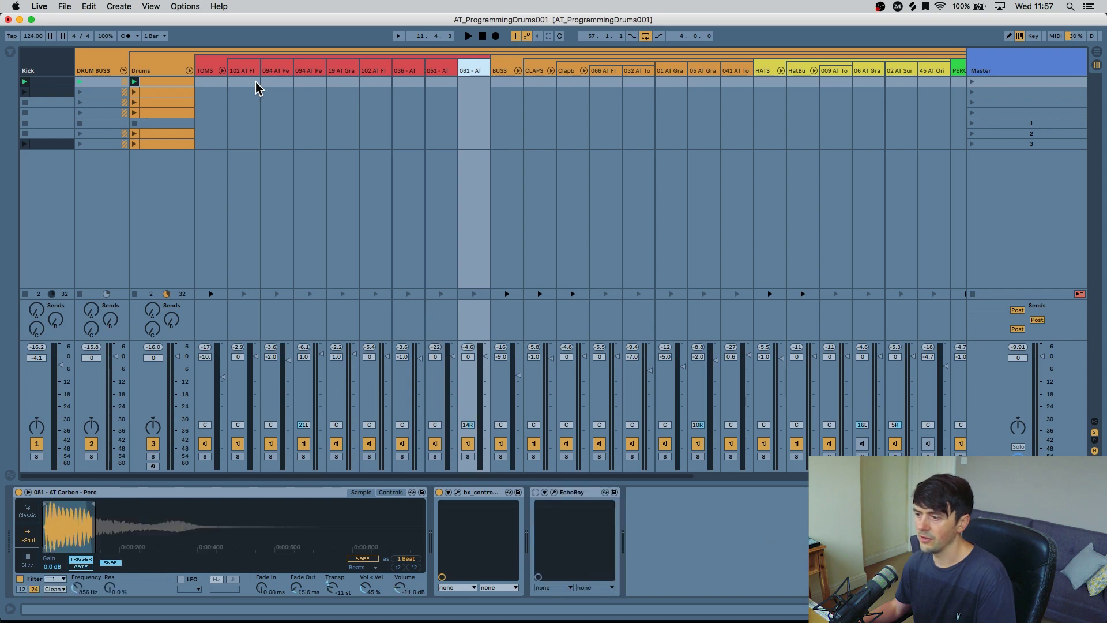
key("Left")
key("Right")
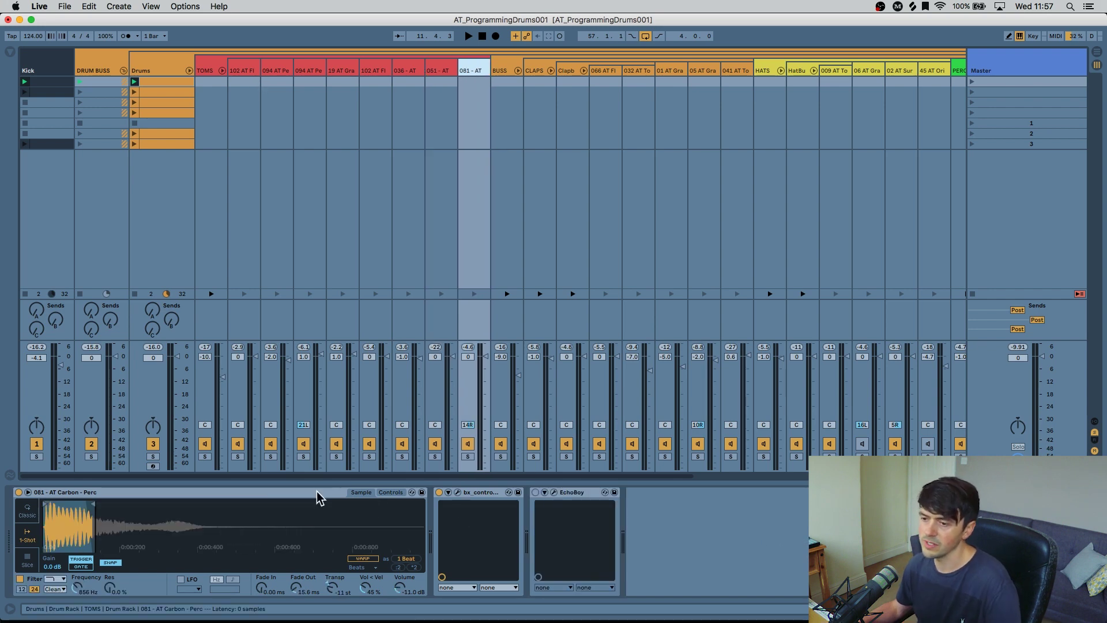
- Solo the TOMS group and open EchoBoy on the 081 AT Carbon - Perc chain, placing its window clear of that chain
left_click(205, 456)
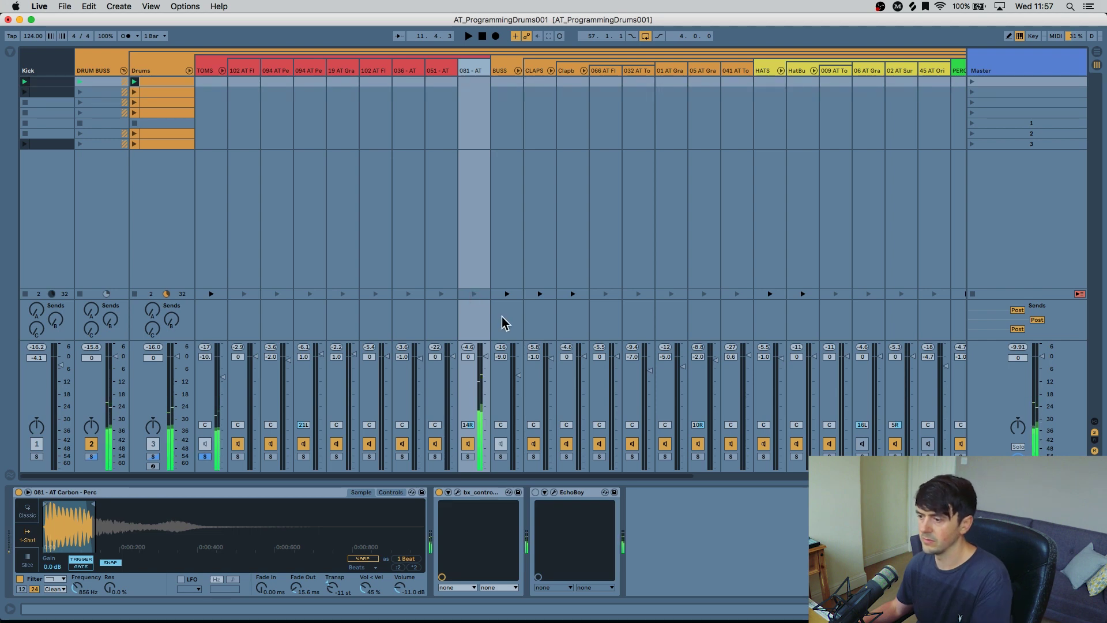
key("XF86AudioRaiseVolume")
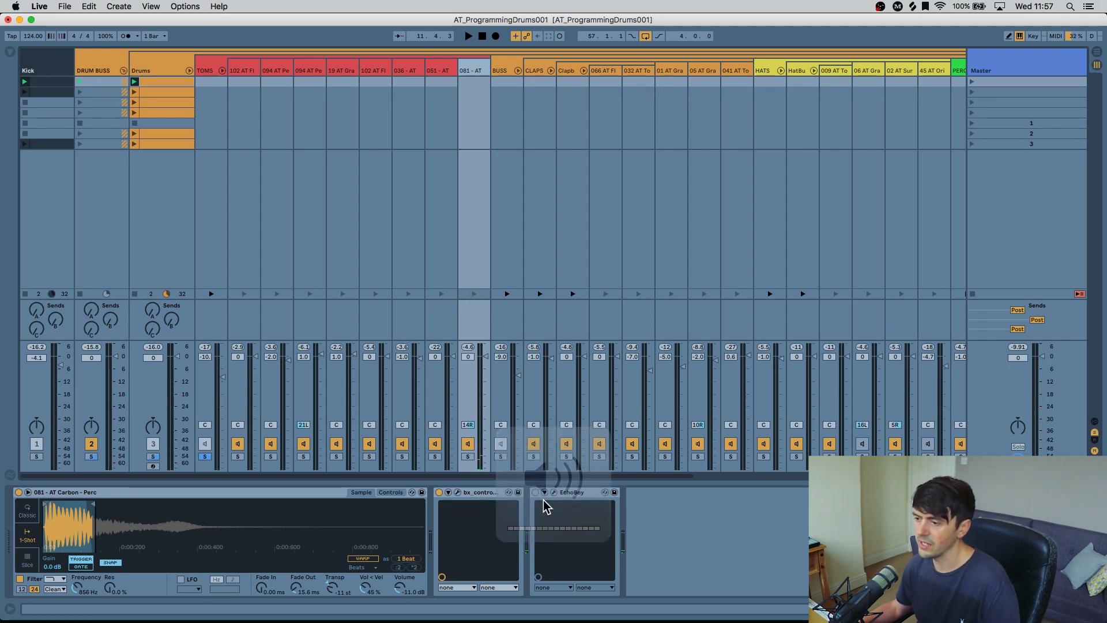
left_click(553, 491)
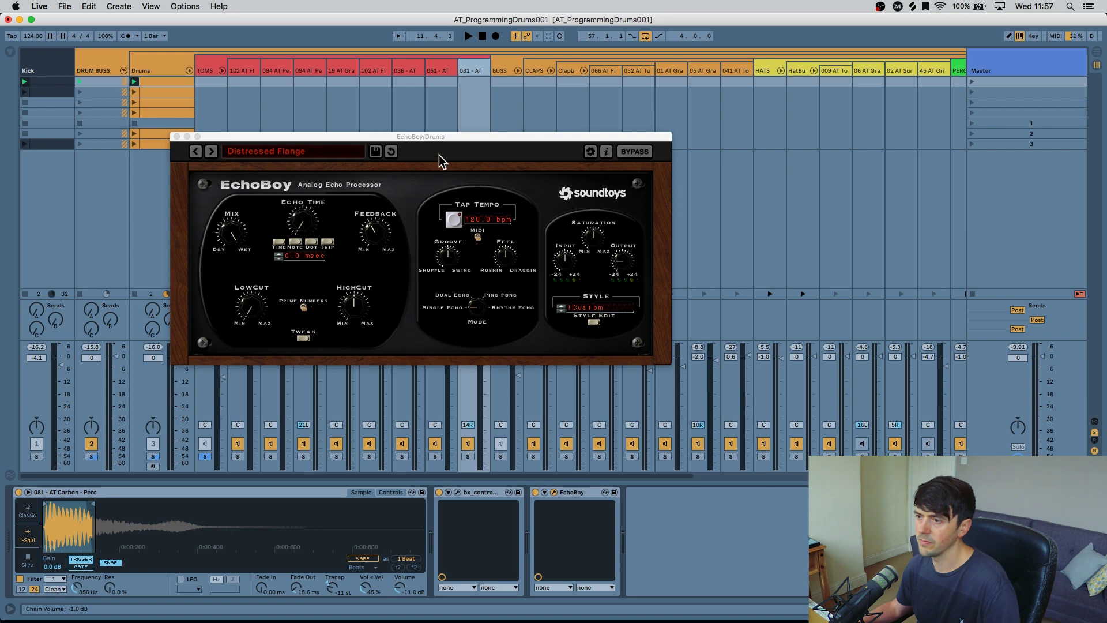
left_click_drag(433, 140, 729, 59)
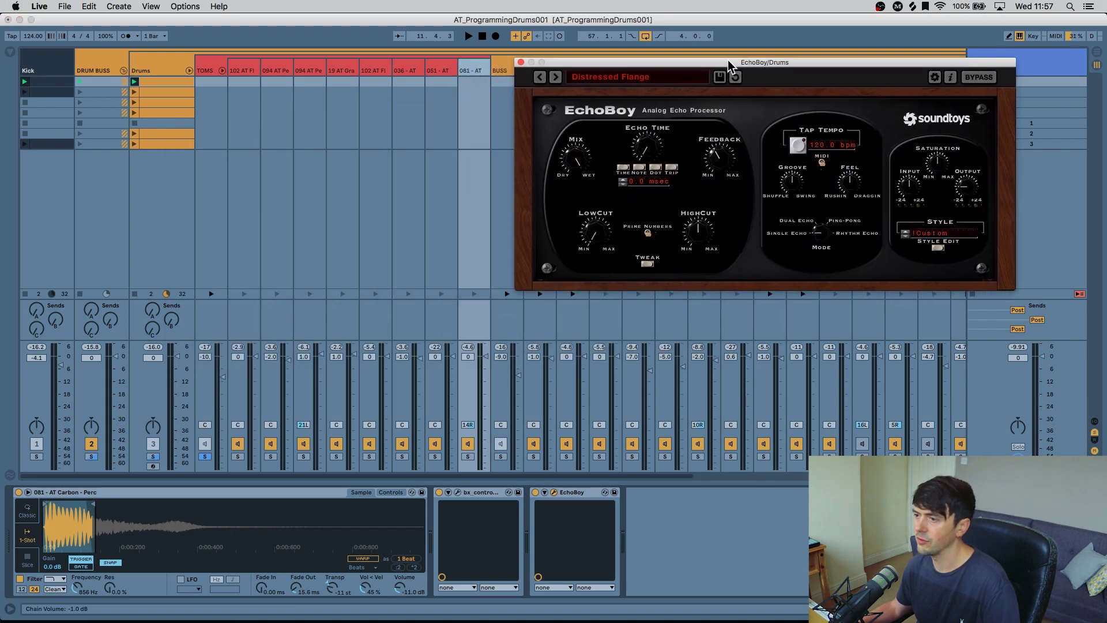
- Audition the 081 AT Carbon - Perc sample with EchoBoy switched on and off, and close the EchoBoy window
left_click(475, 294)
left_click(535, 492)
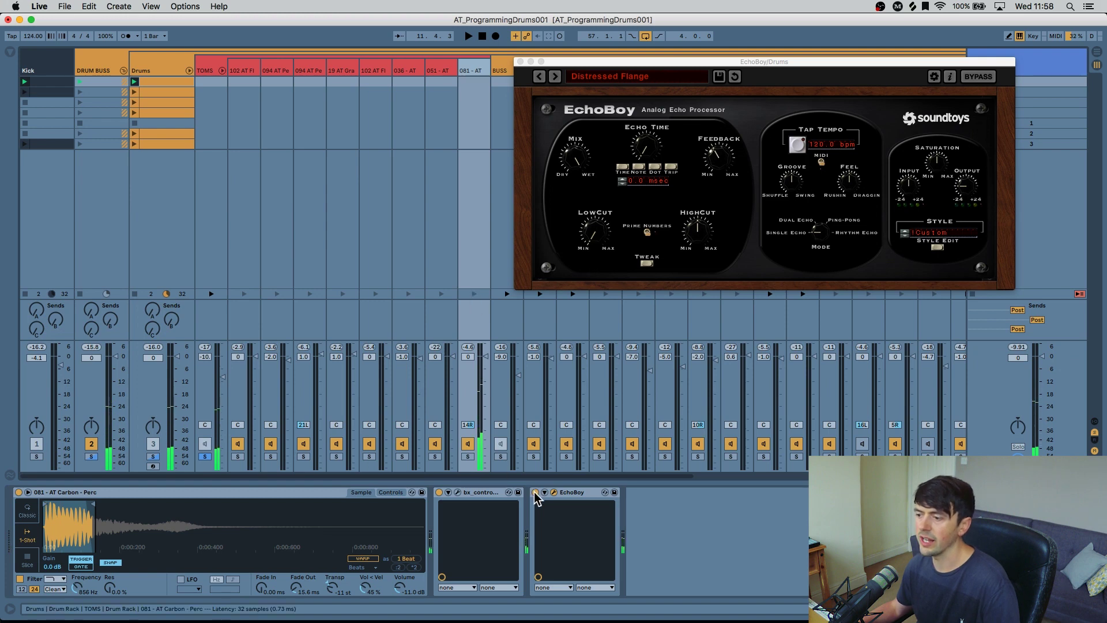
left_click(475, 294)
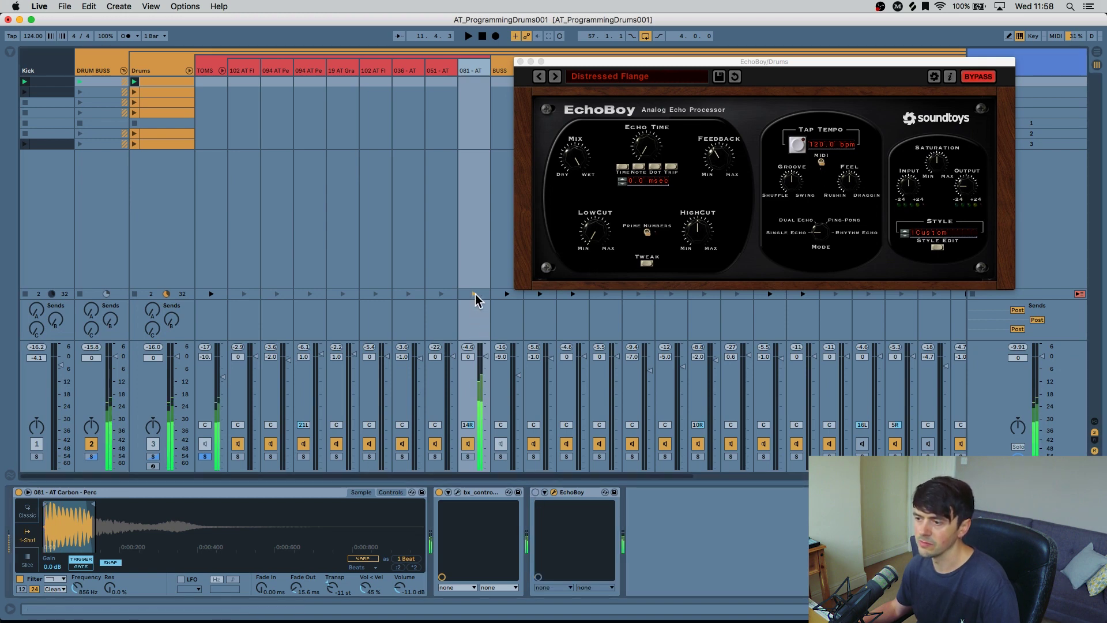
left_click(535, 492)
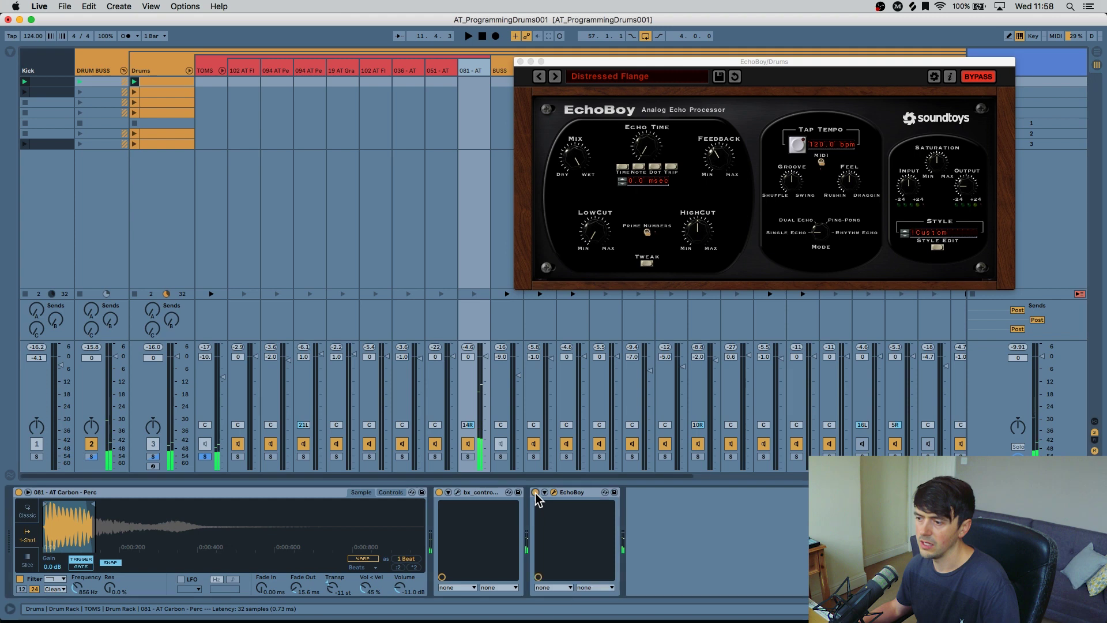
left_click(475, 294)
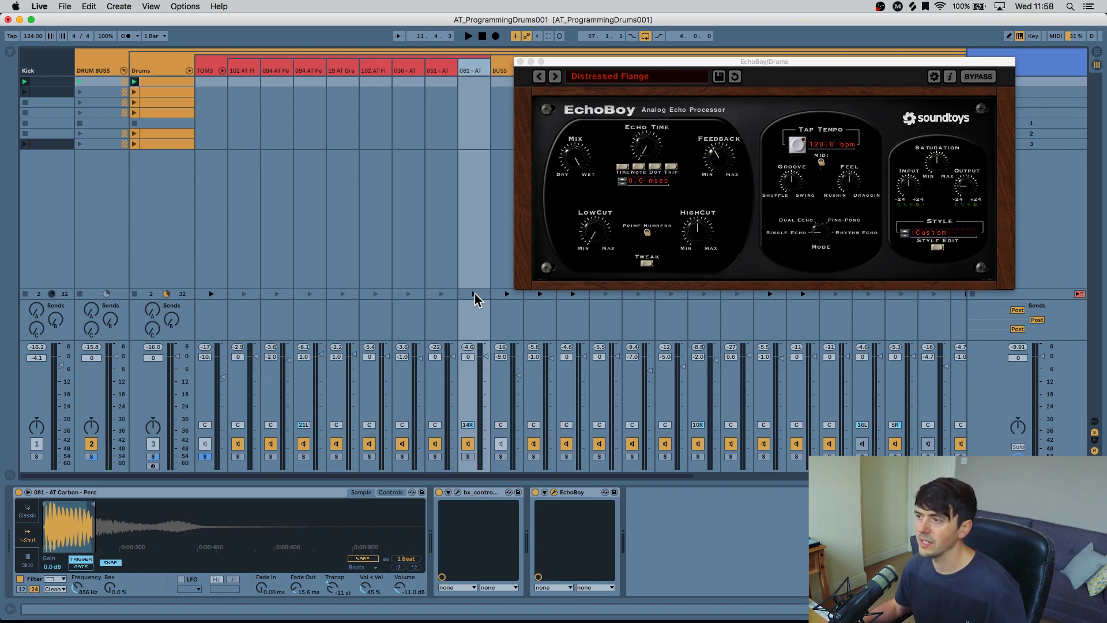
left_click(475, 293)
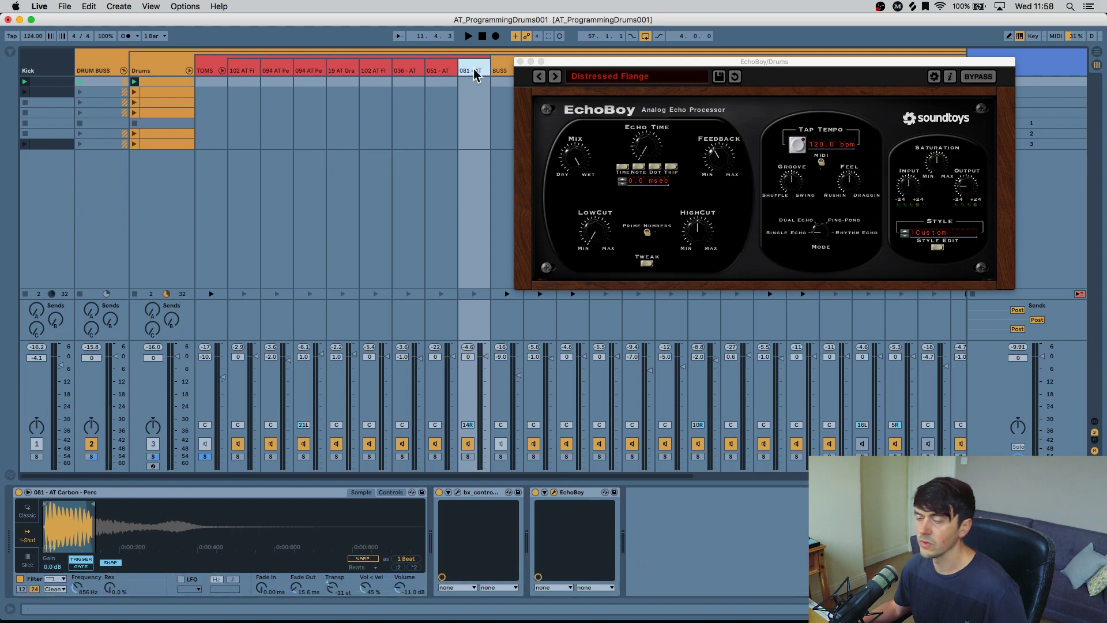
left_click(520, 61)
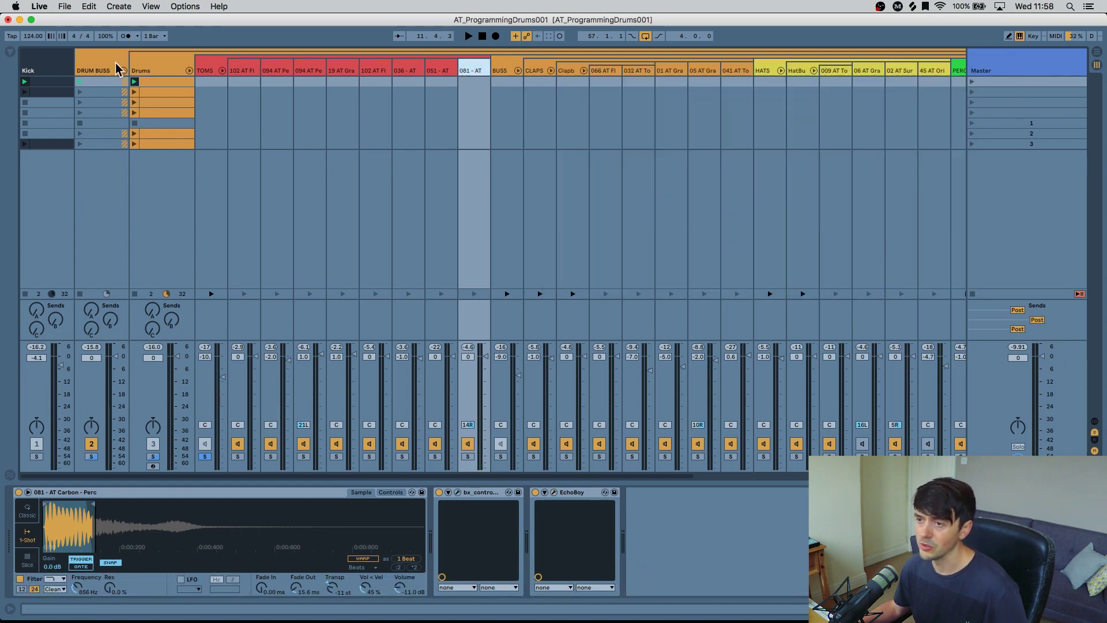
- Collapse the TOMS group and look through the CLAPS group's Clapbuss chain and its clap samples
left_click(222, 70)
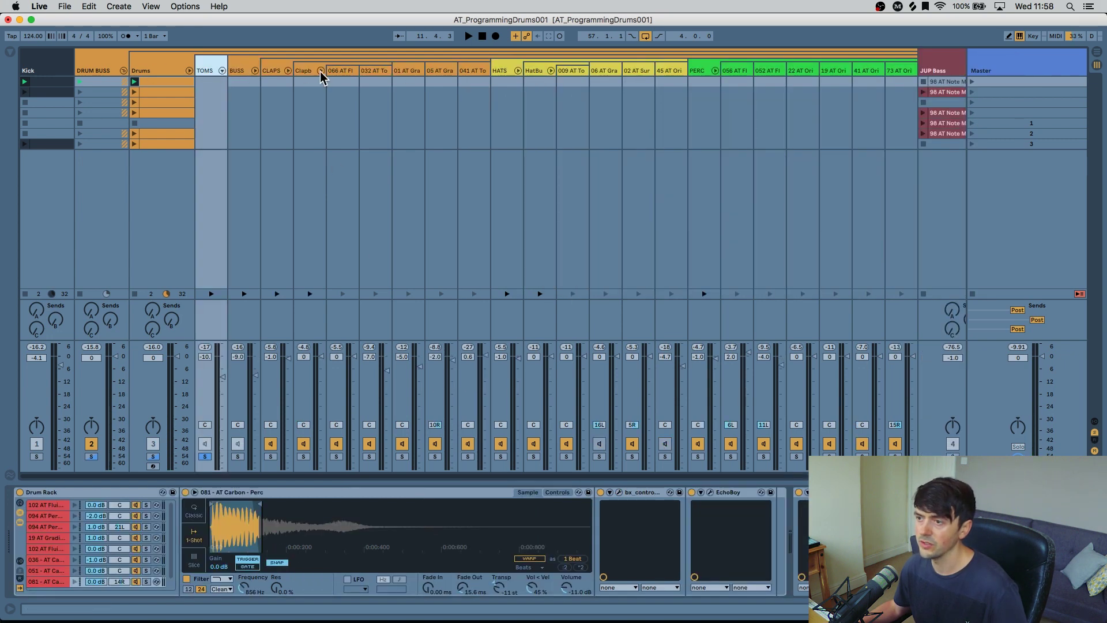
left_click(277, 69)
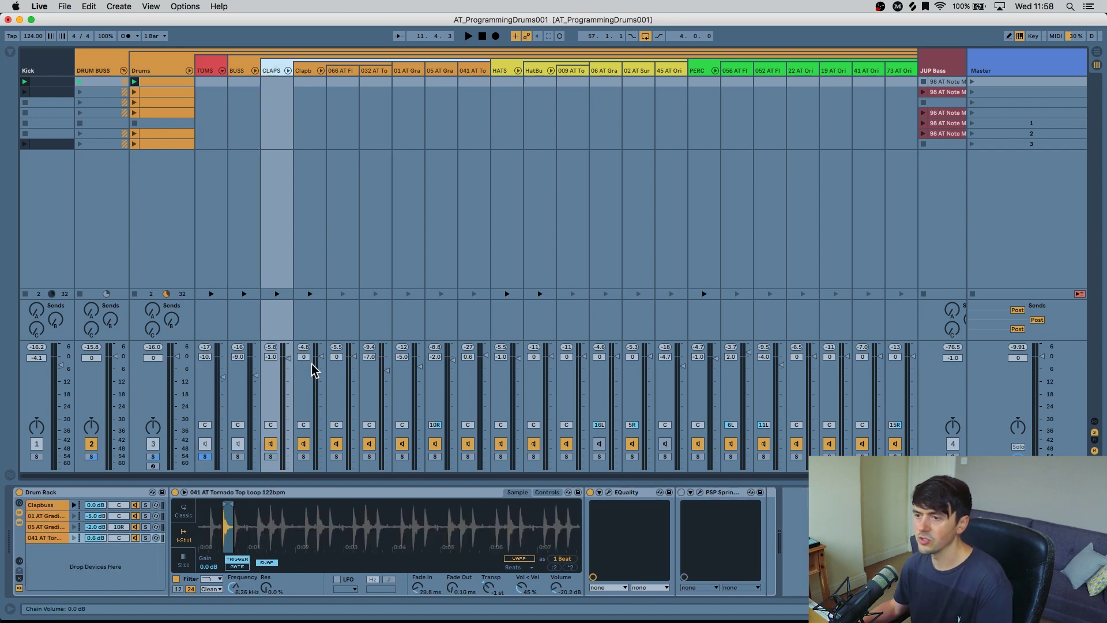
key("Right")
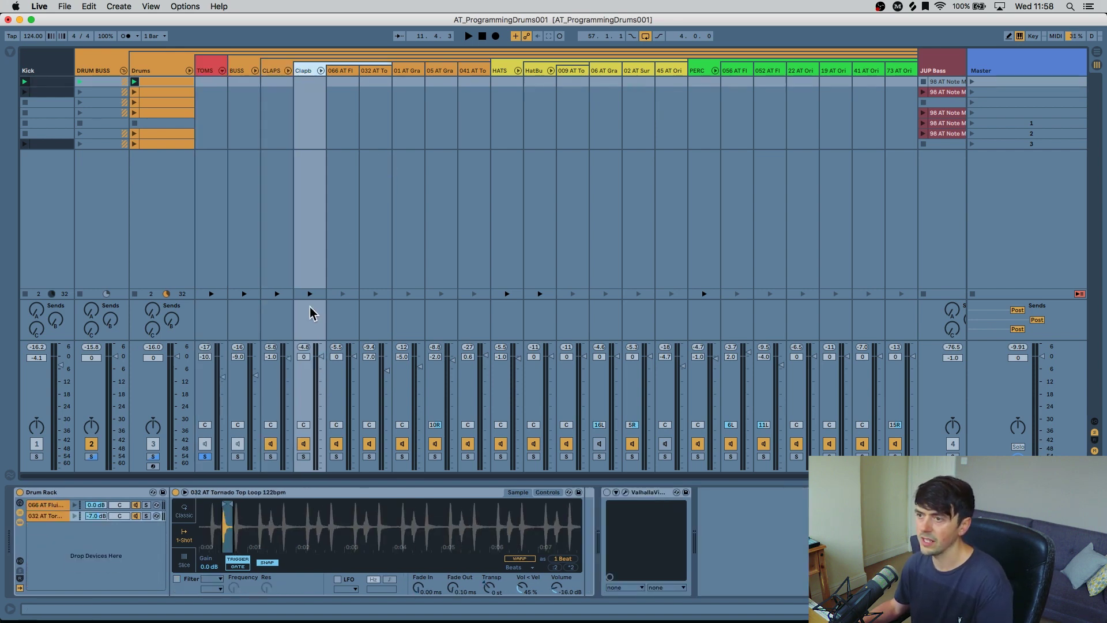
key("Right")
key("Right")
key("Left")
key("Left")
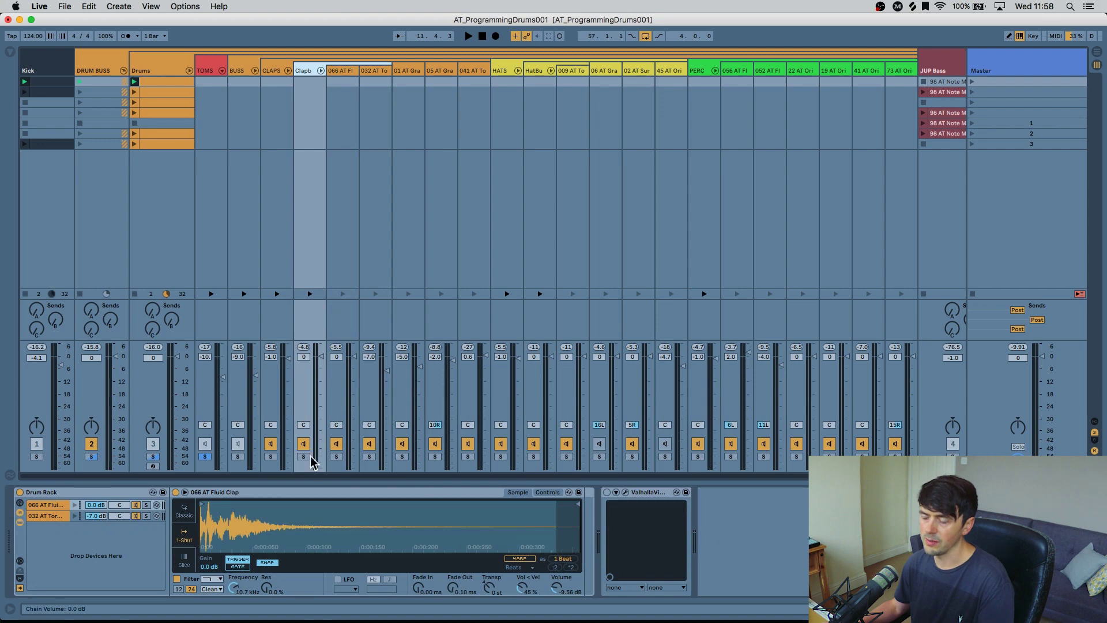
- Solo the Clapbuss chain and listen briefly to the drum loop
left_click(303, 456)
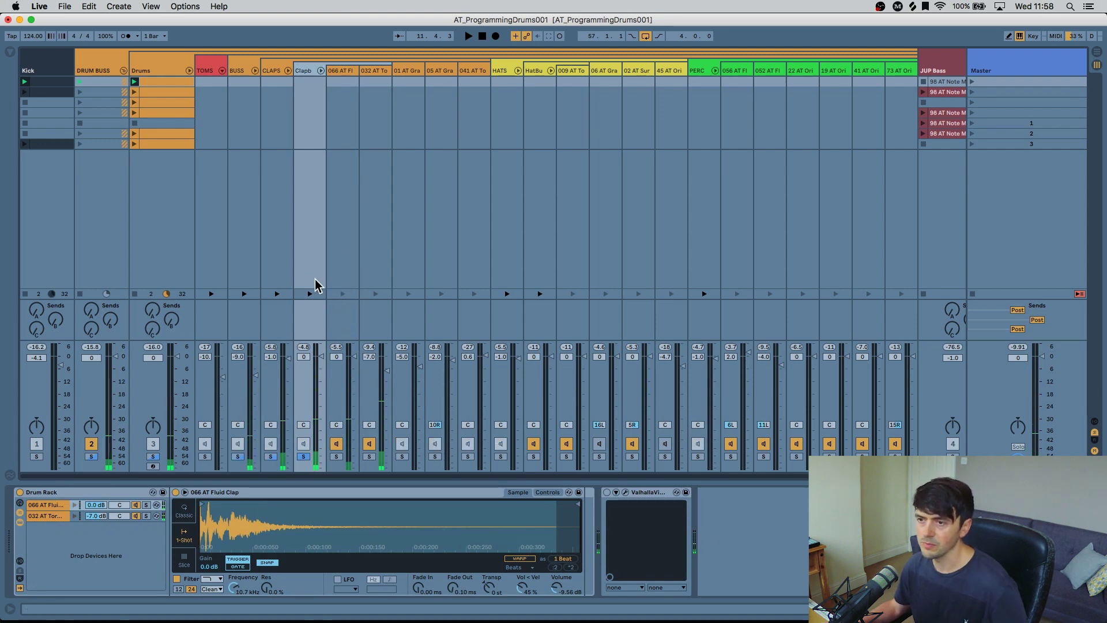
key("space")
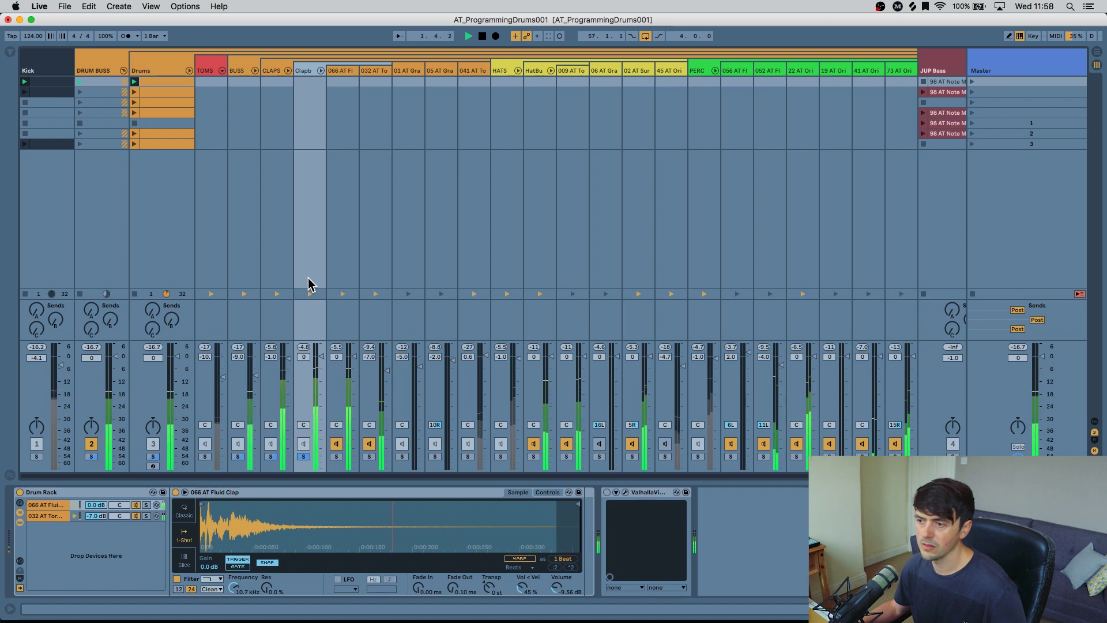
key("space")
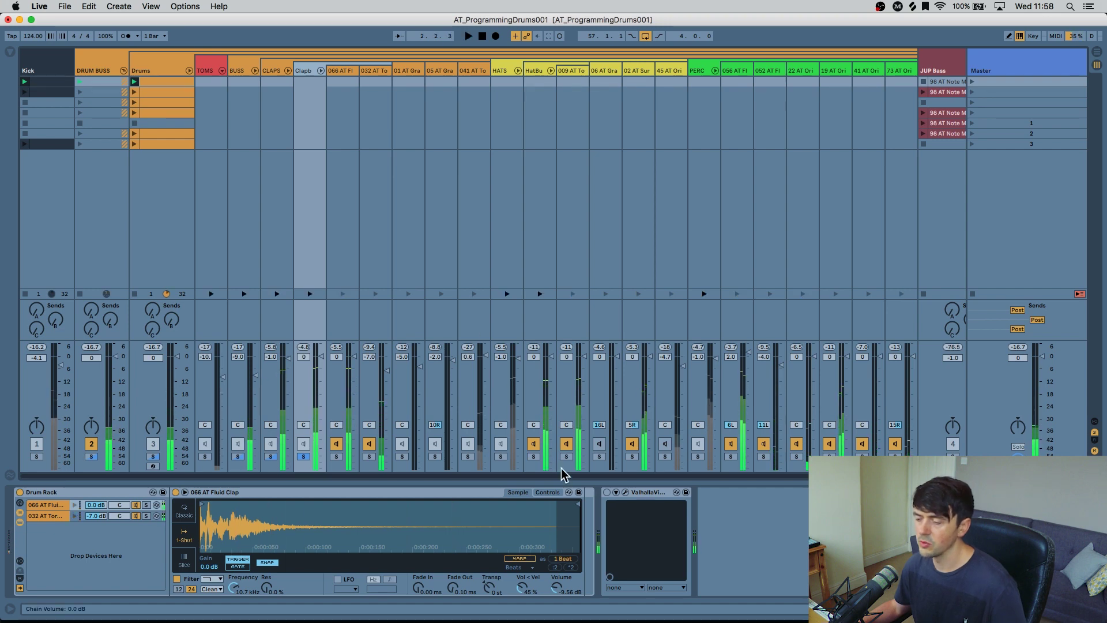
- Switch on ValhallaVintageVerb on the Clapbuss chain and open its plug-in window
left_click(606, 492)
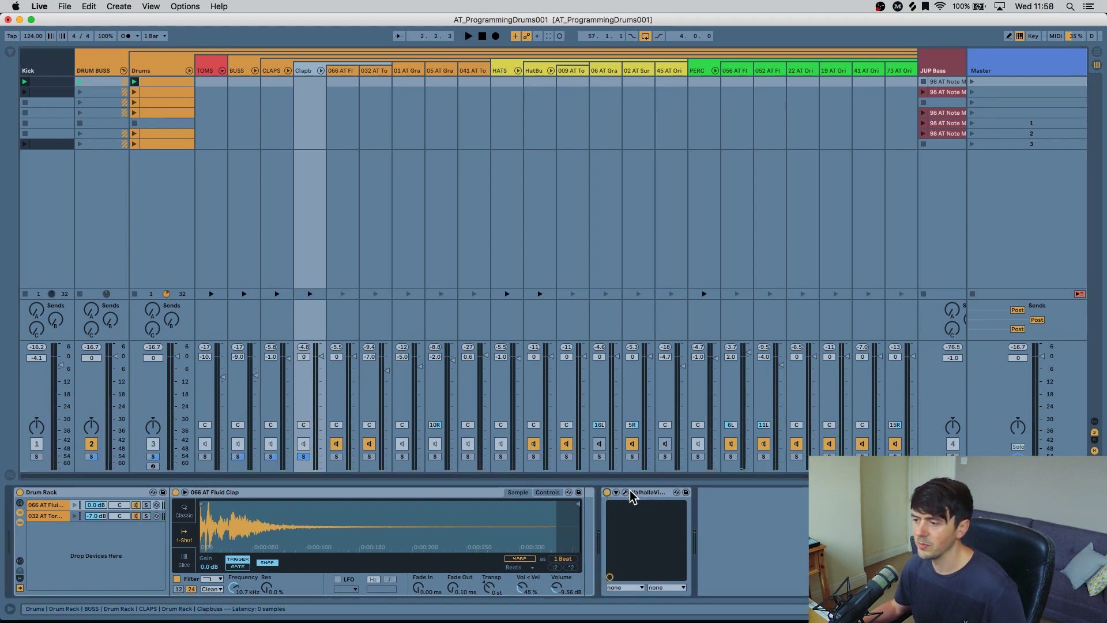
left_click(626, 492)
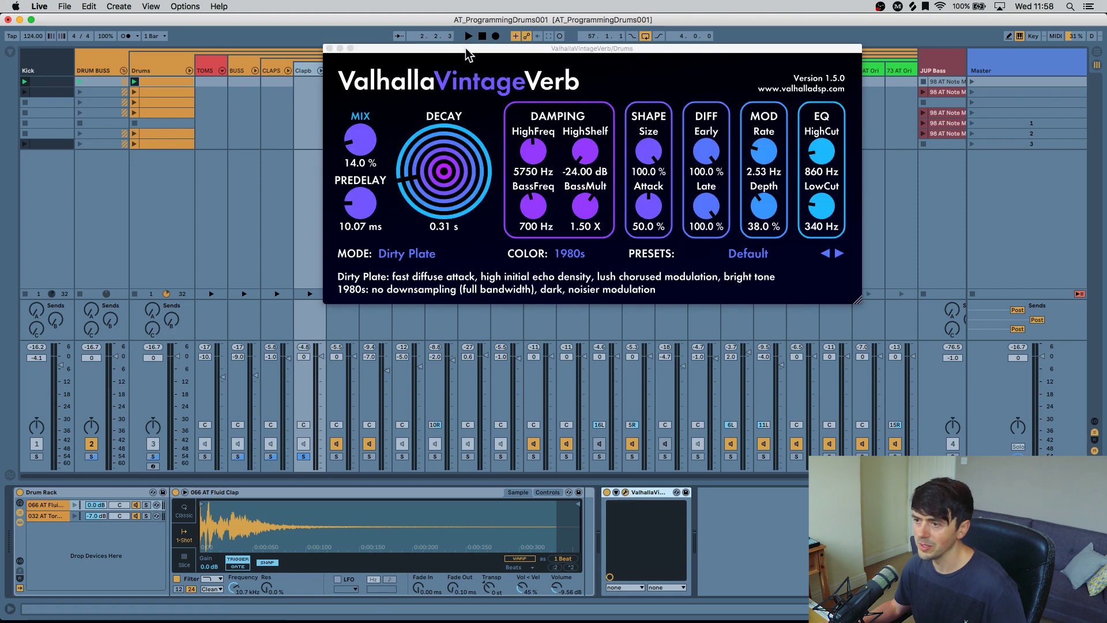
left_click_drag(465, 49, 555, 53)
- Raise the reverb mix to 18.8 % during playback and check the available modes, keeping Dirty Plate
key("space")
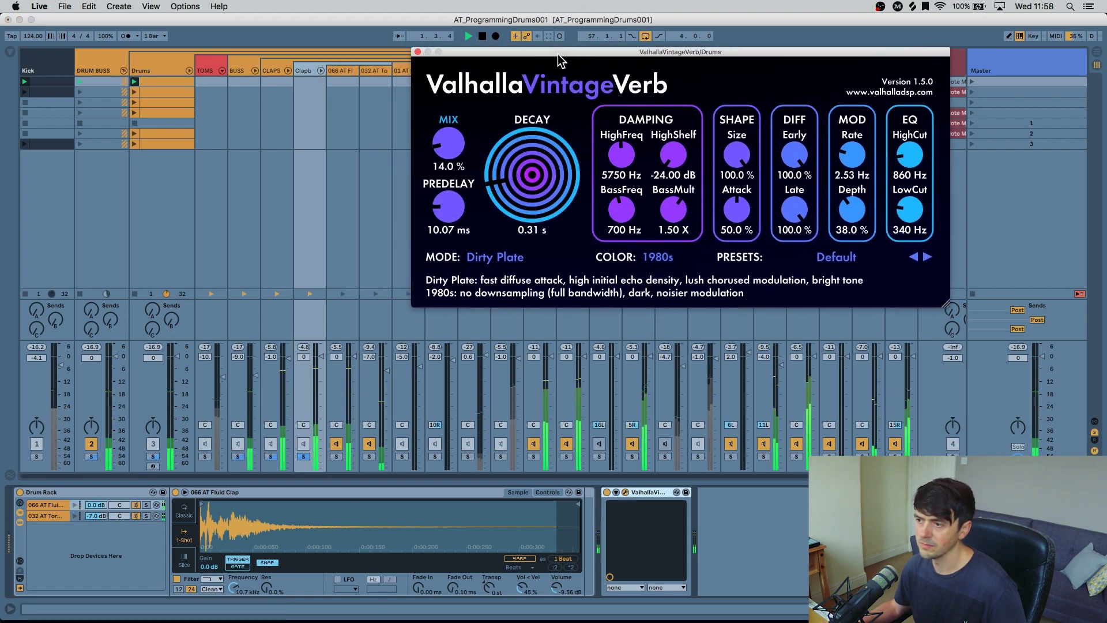
mouse_move(441, 139)
left_mouse_down()
mouse_move(438, 72)
mouse_move(448, 145)
left_mouse_up()
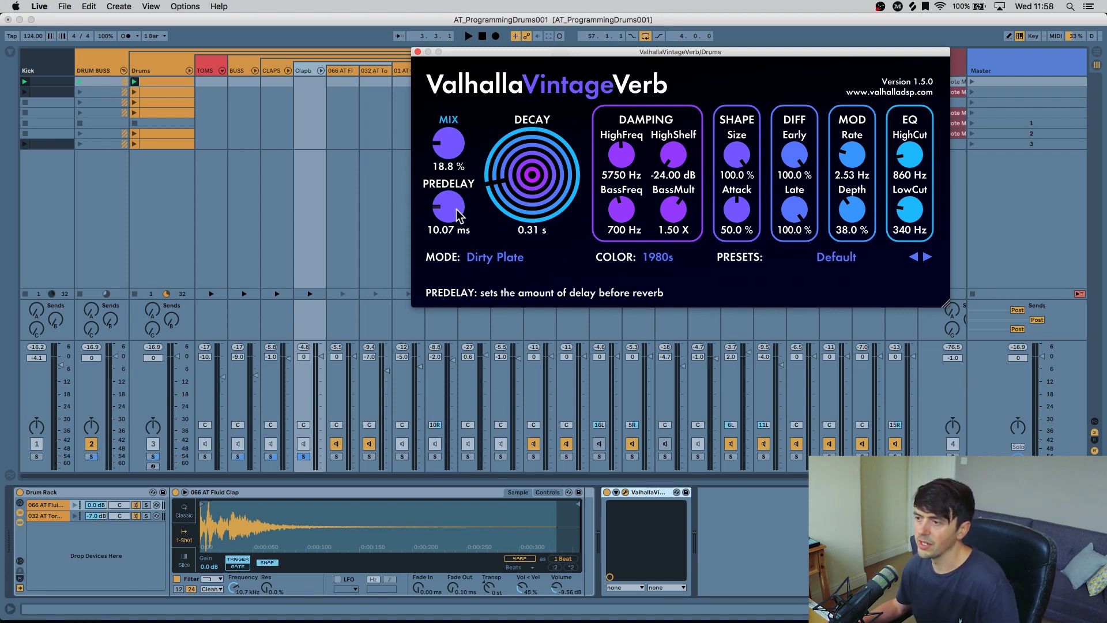
left_click(515, 260)
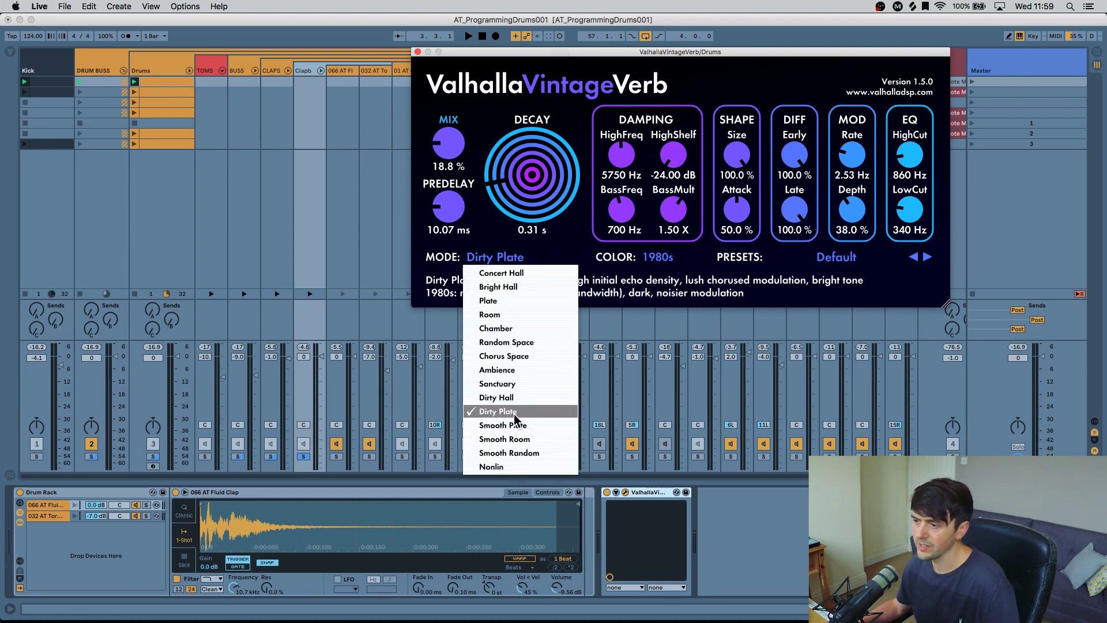
left_click(548, 234)
- Try the 1970s reverb color on the claps and switch it back to 1980s
left_click(668, 259)
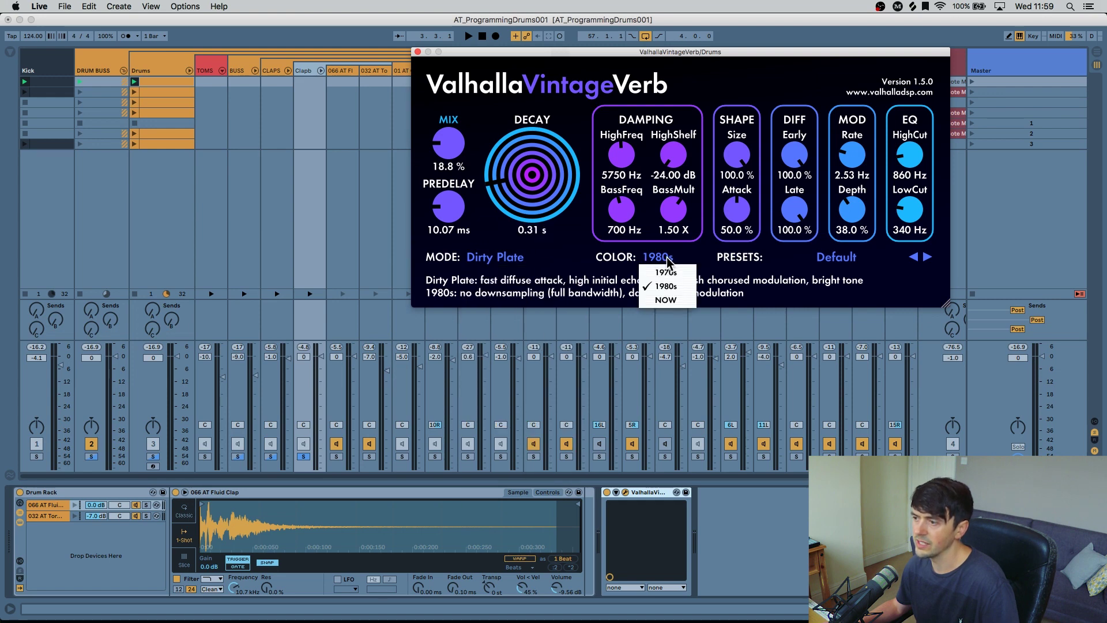
left_click(664, 272)
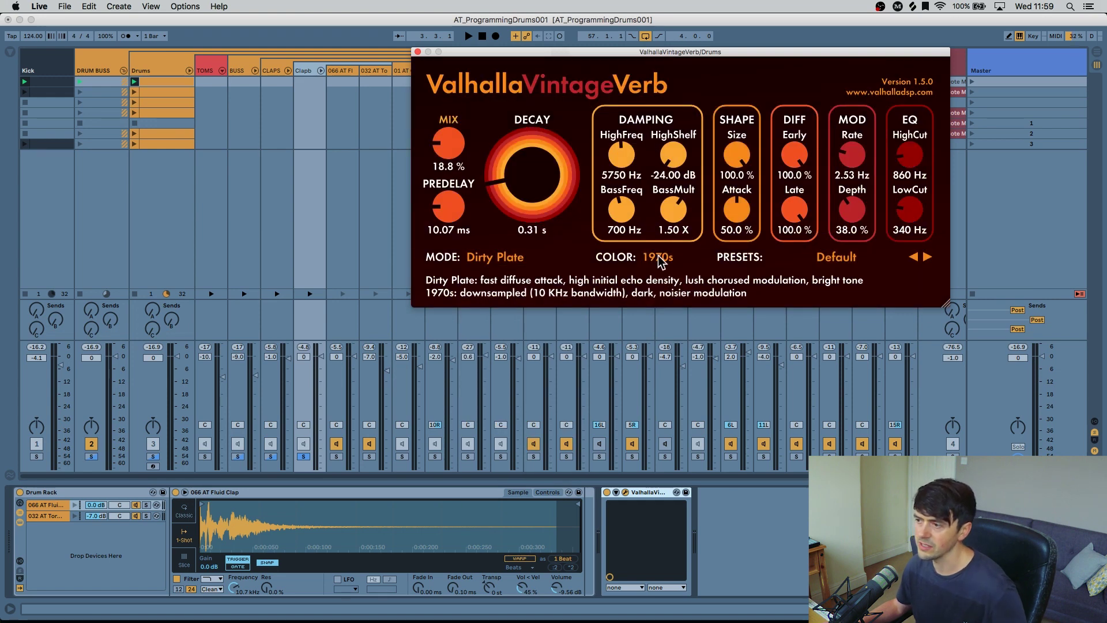
left_click(658, 255)
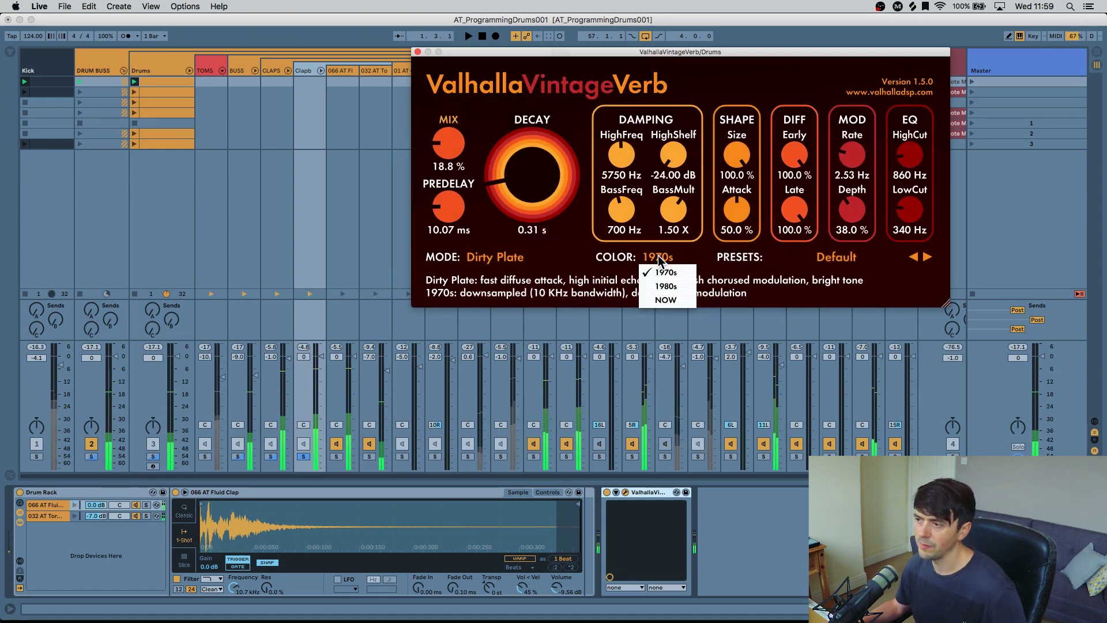
left_click(669, 285)
- Set the clap reverb's EQ HighCut to 820 Hz and its mix to 22.0 %, and play the loop to hear it
left_click_drag(614, 52, 427, 51)
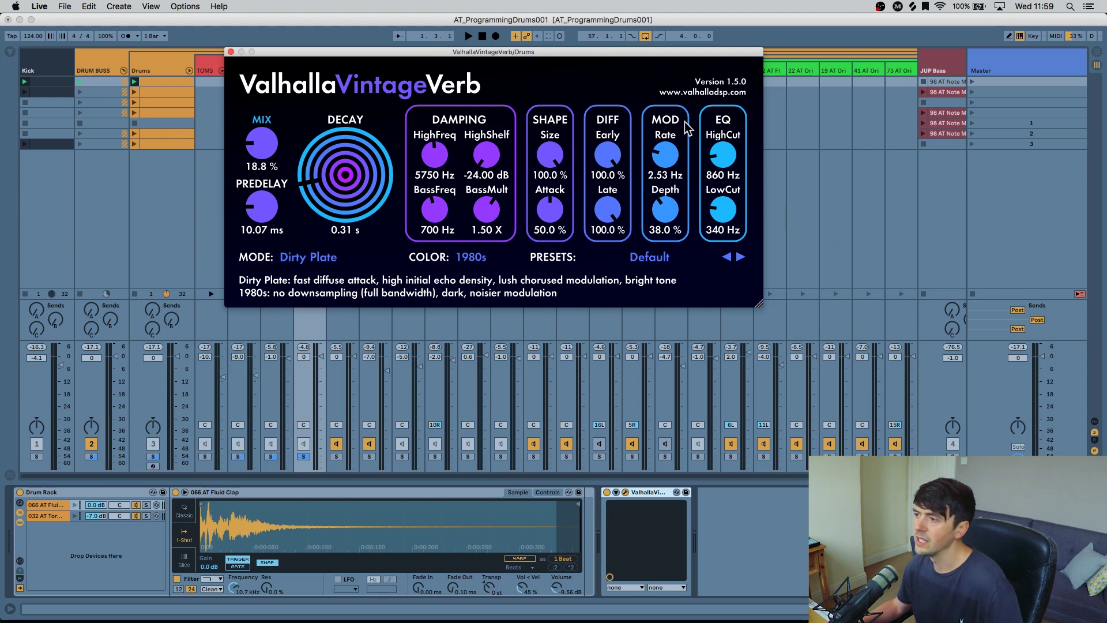
left_click_drag(724, 155, 728, 170)
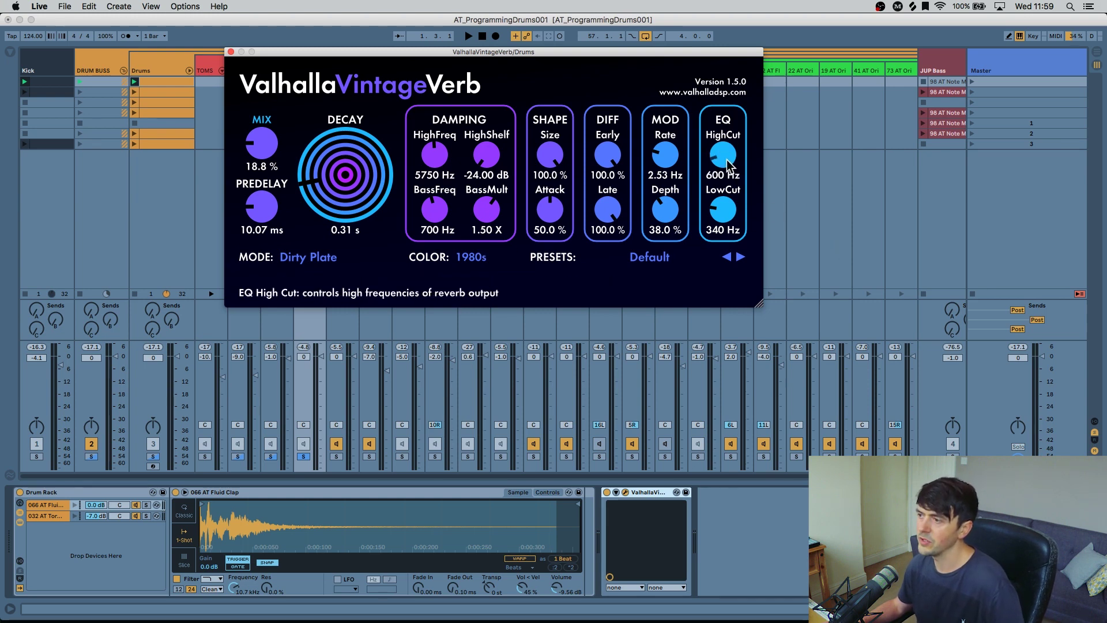
left_click_drag(727, 157, 728, 148)
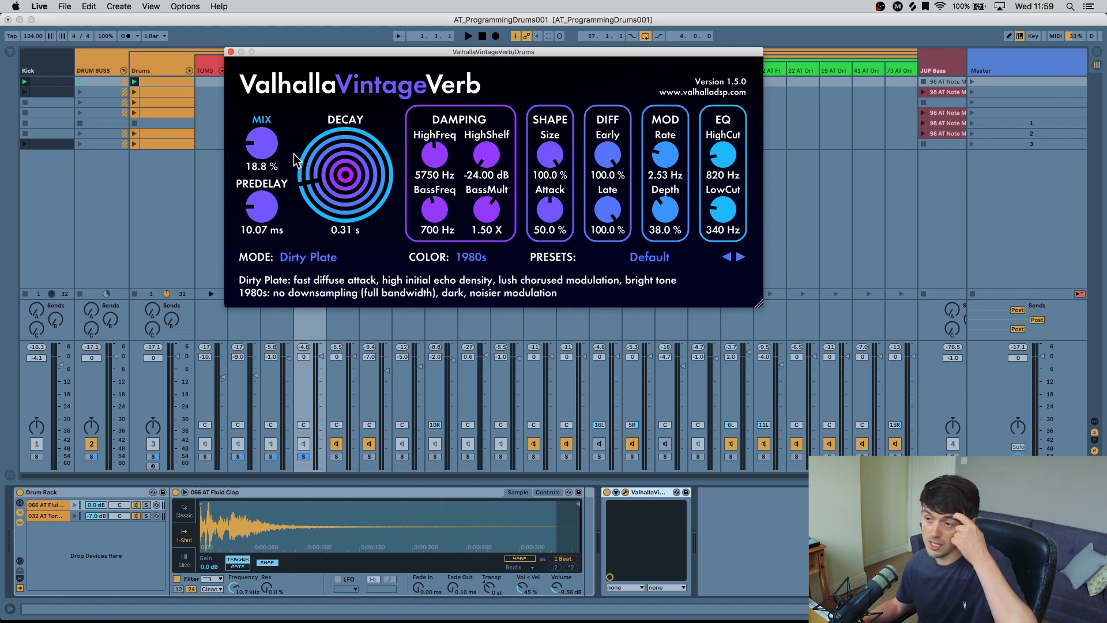
left_click_drag(262, 145, 345, 7)
key("space")
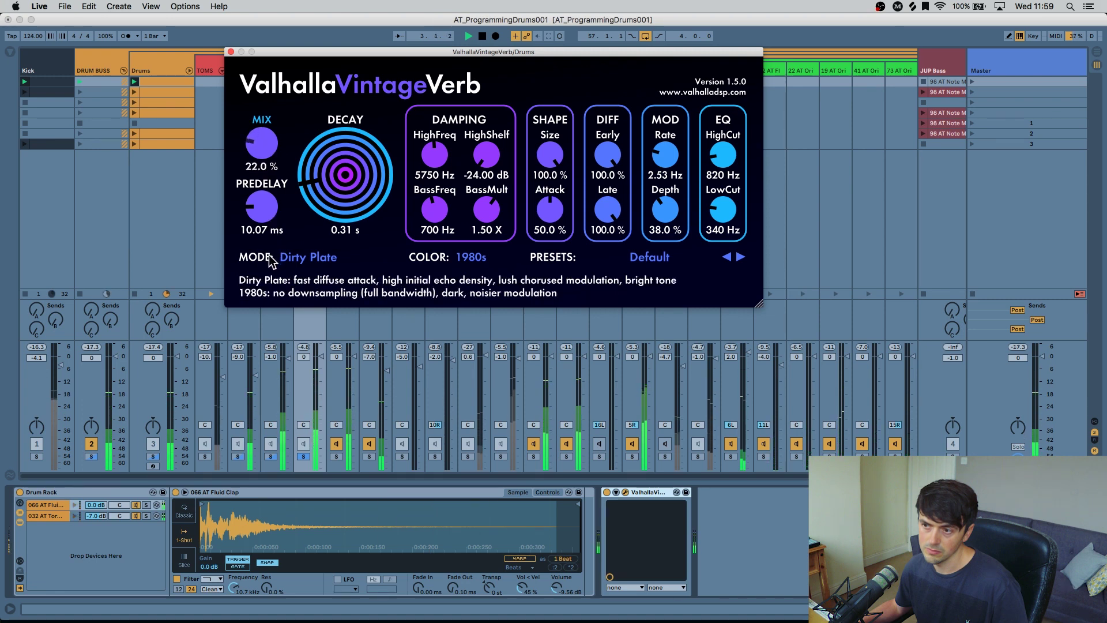
- Stop playback, close the ValhallaVintageVerb window and fold the Clapbuss group's inner chains
key("space")
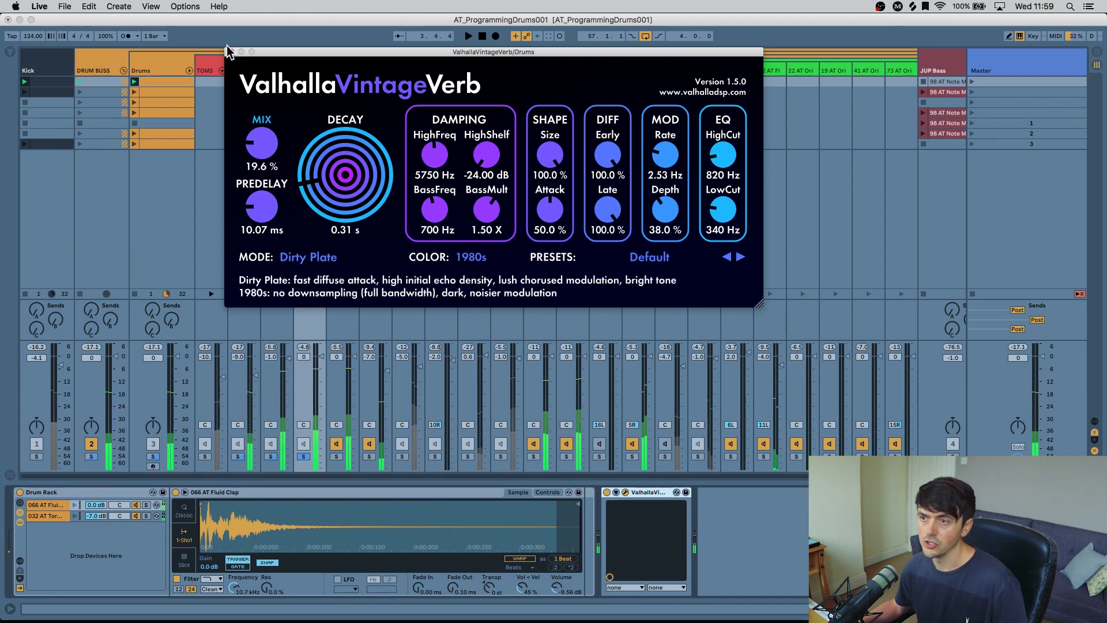
left_click(230, 51)
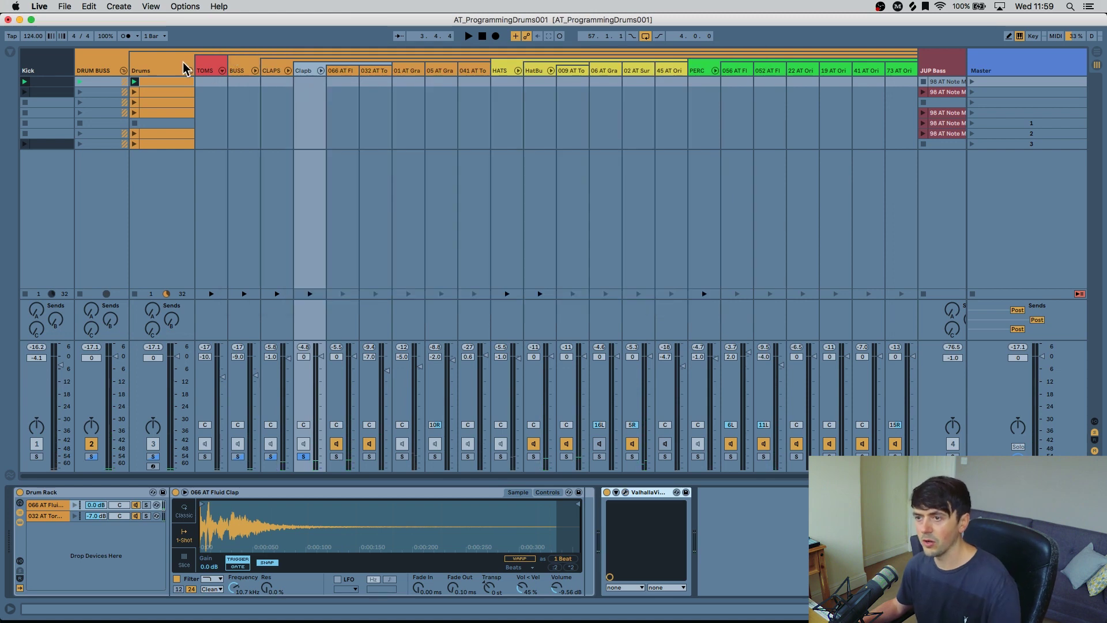
left_click(299, 72)
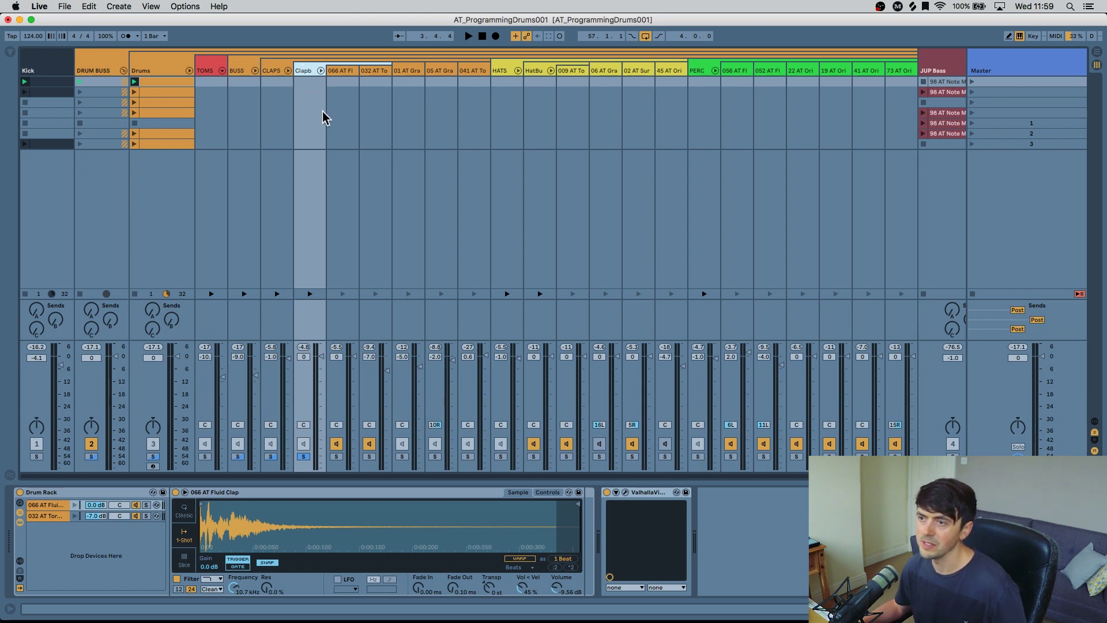
left_click(320, 71)
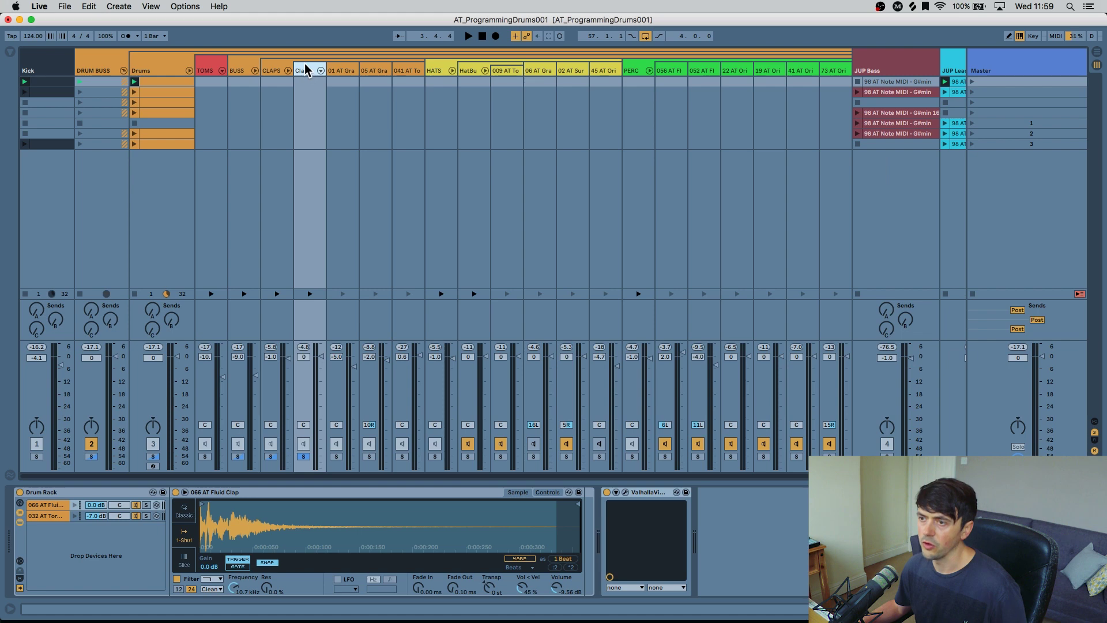
- View the Gradient clap and Gradient snare chains' devices and audition the snare
left_click(346, 70)
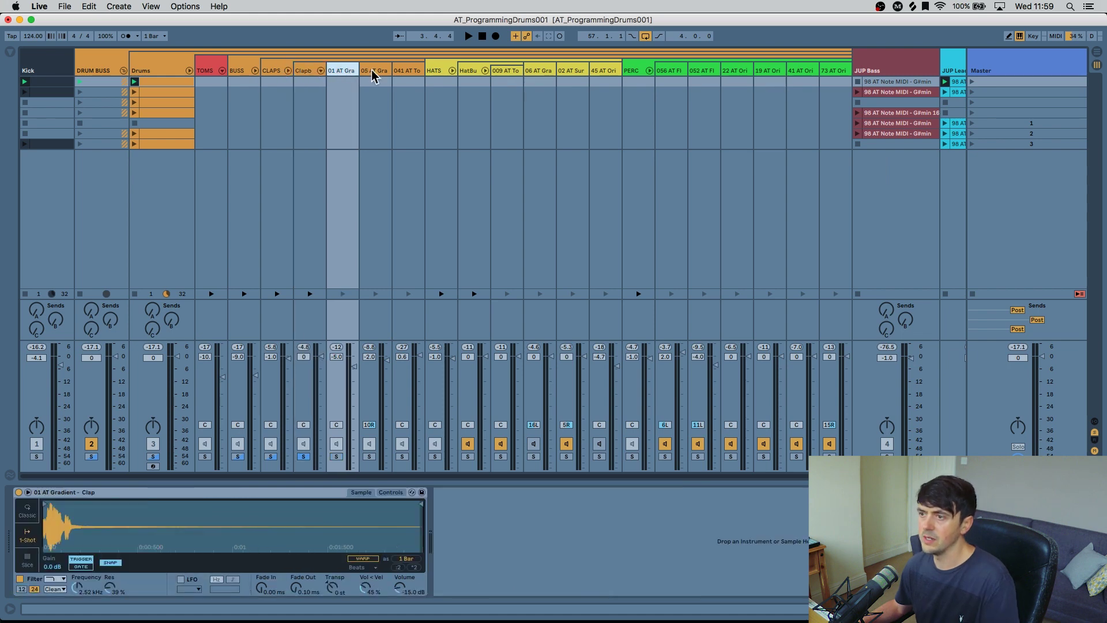
left_click(371, 71)
left_click(414, 99)
left_click(376, 260)
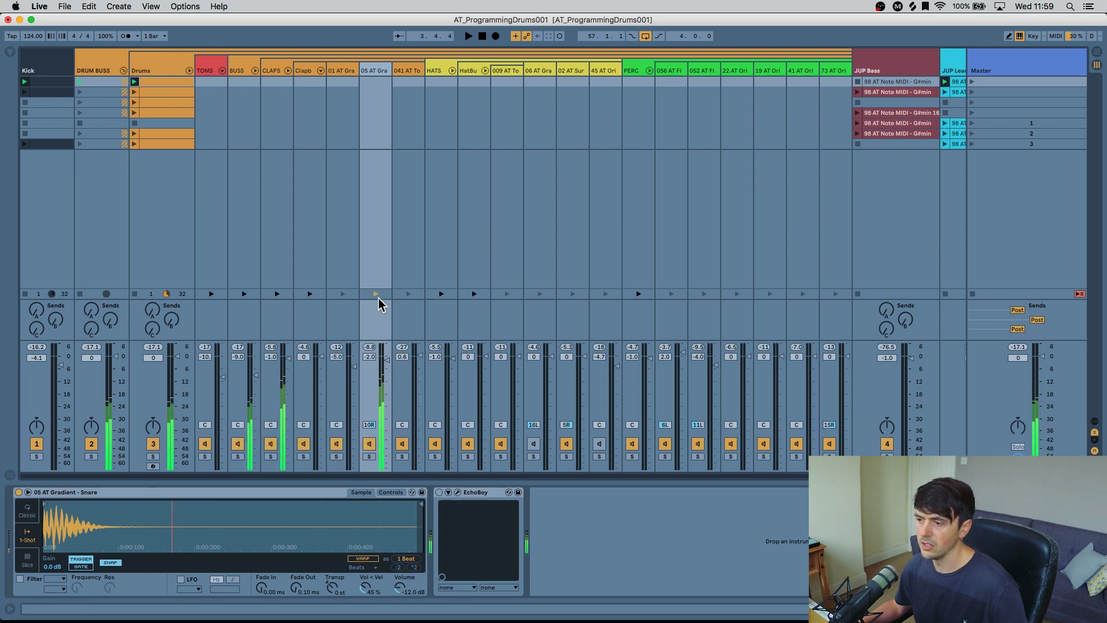
- Open the snare chain's EchoBoy window, move it clear of the chain trigger, and audition the snare with the 80sSnareSlap preset
left_click(457, 492)
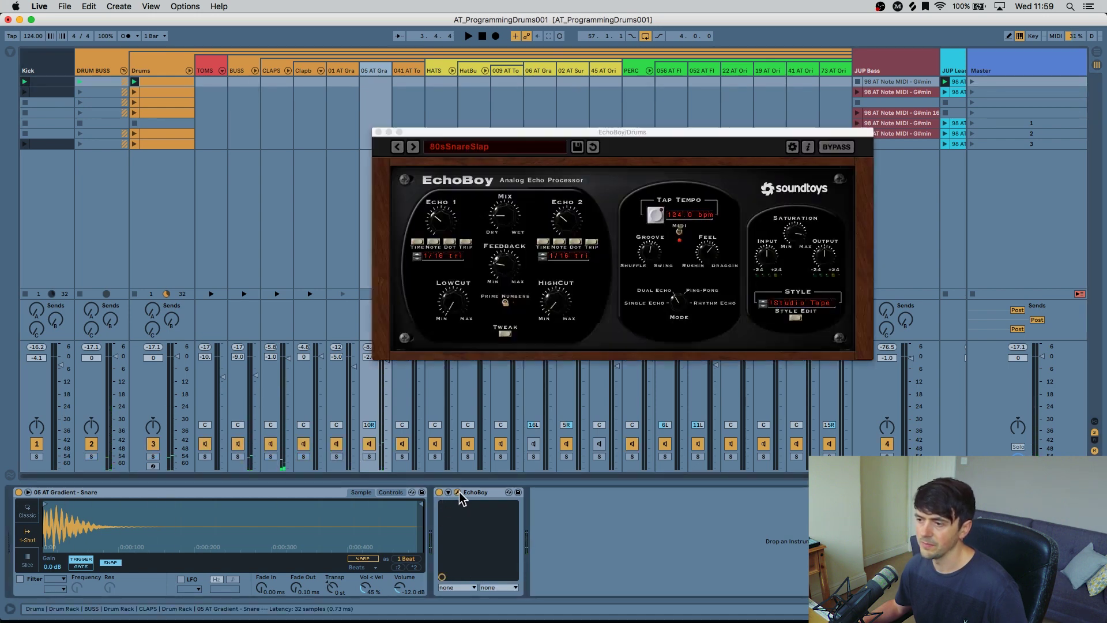
left_click_drag(429, 137, 484, 89)
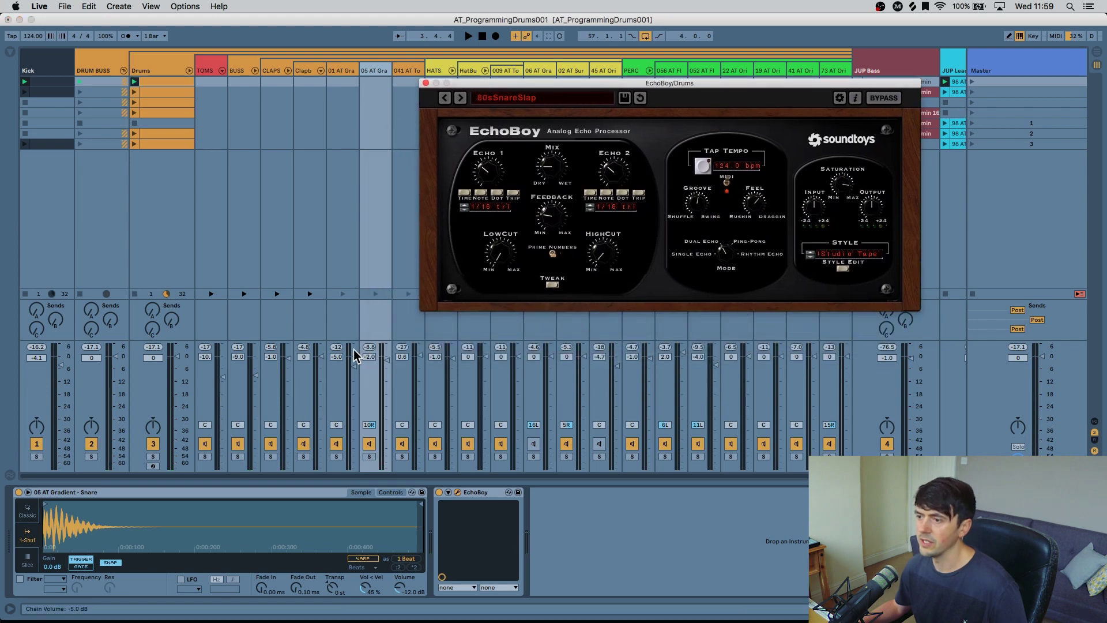
left_click(374, 294)
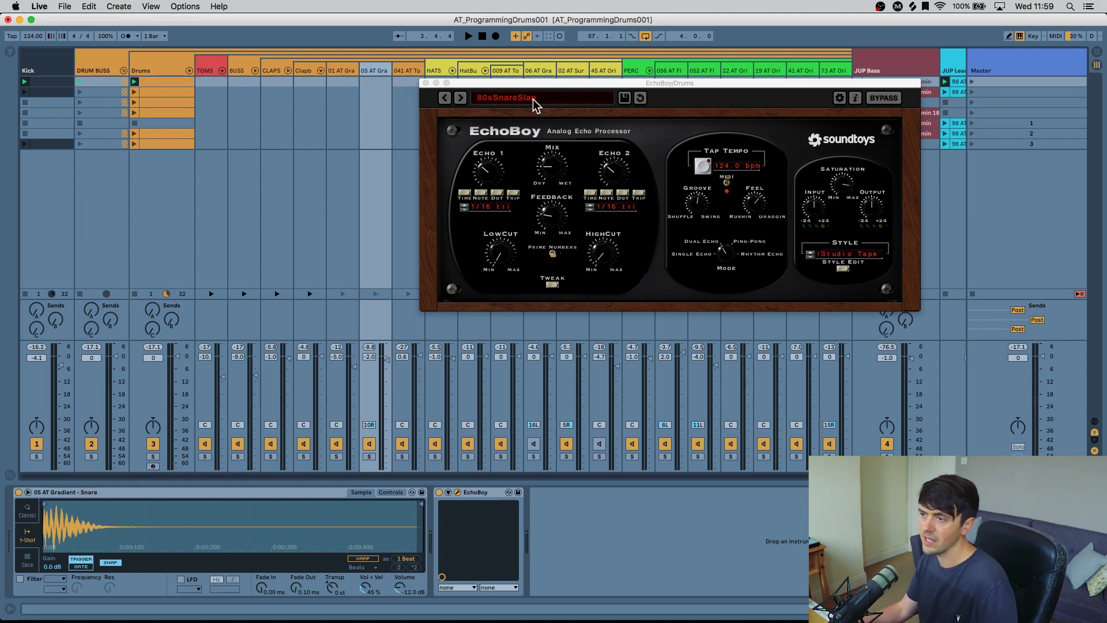
left_click(376, 294)
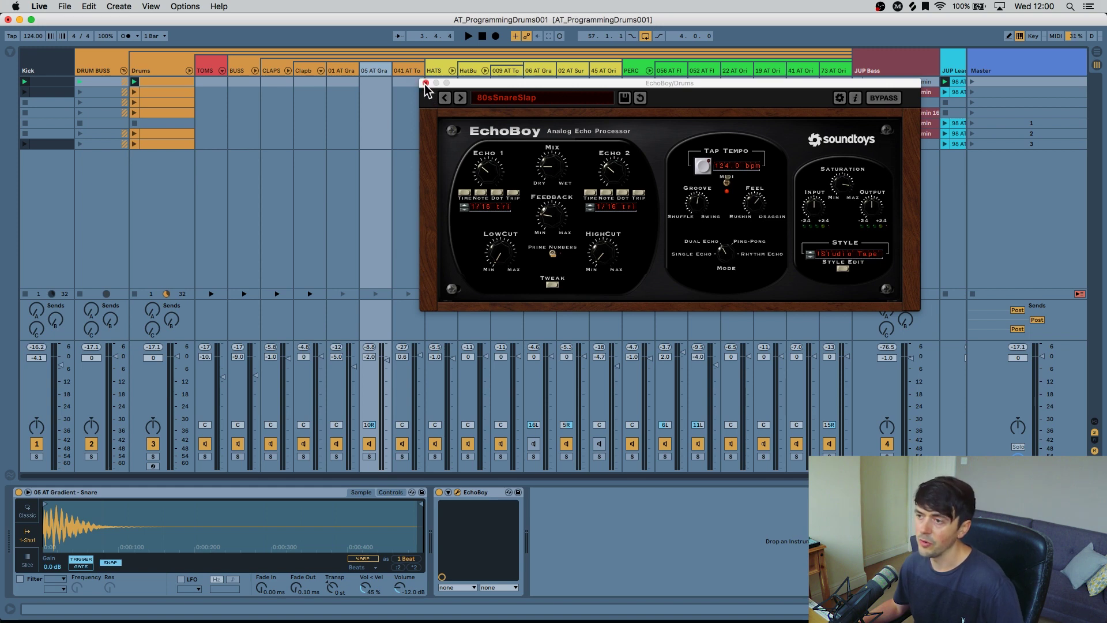
- Audition the 041 AT Tornado Top Loop chain, switch on its PSP SpringBox and open the plug-in window
left_click(375, 71)
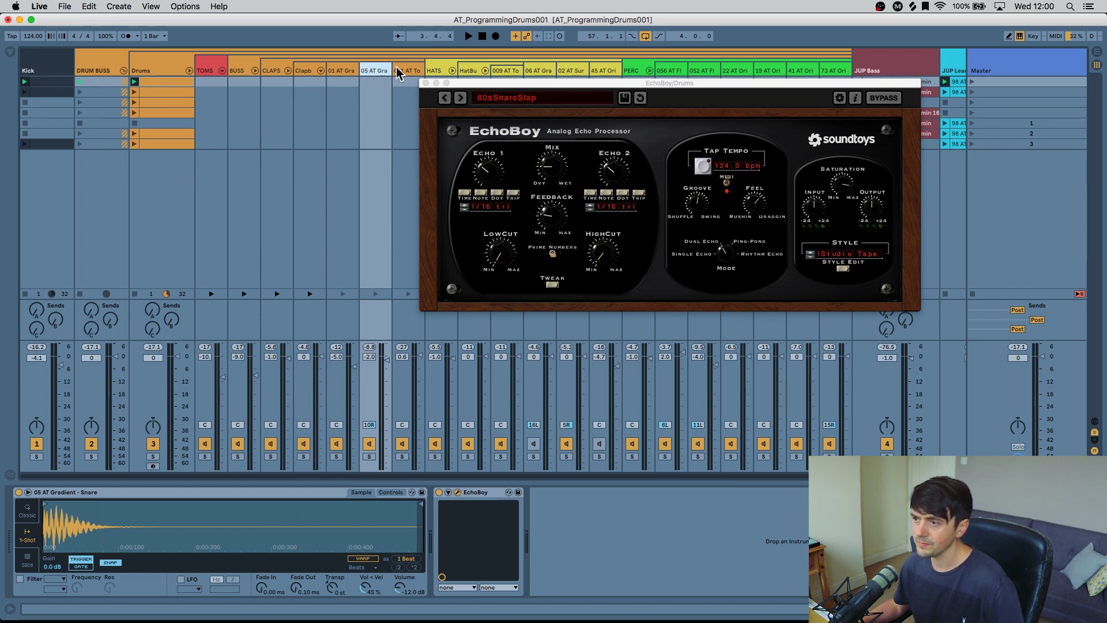
left_click(398, 70)
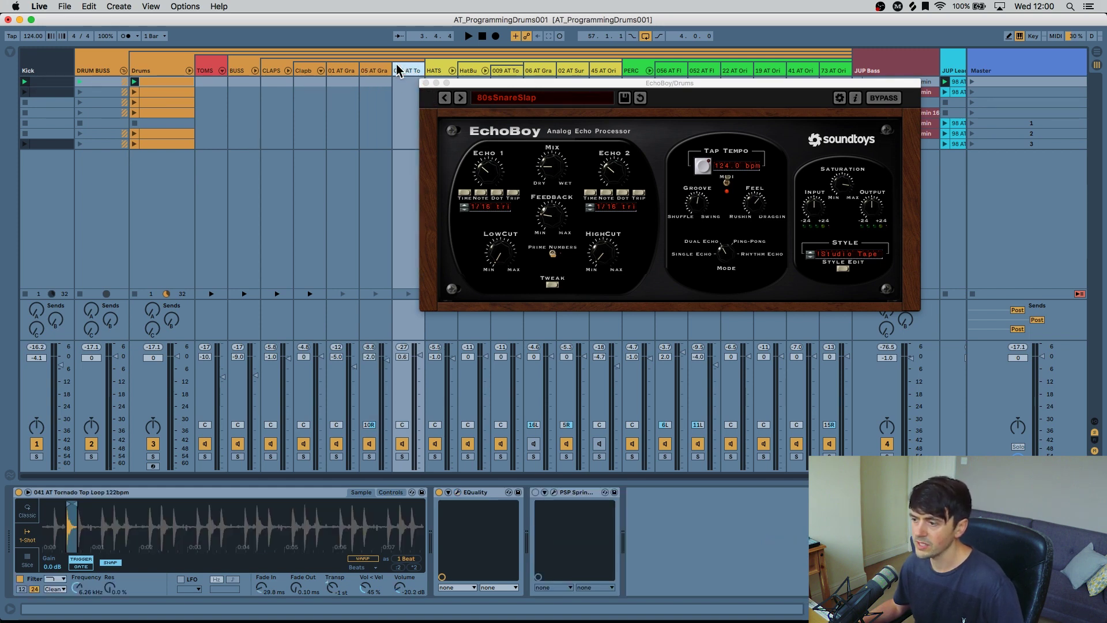
left_click(407, 294)
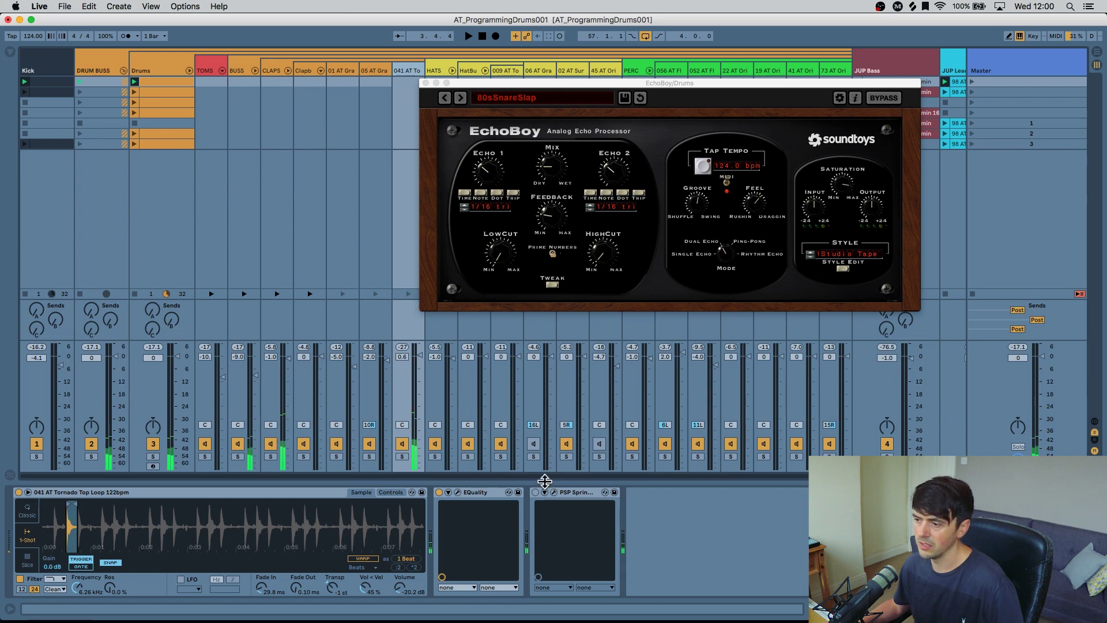
left_click(536, 493)
left_click(554, 492)
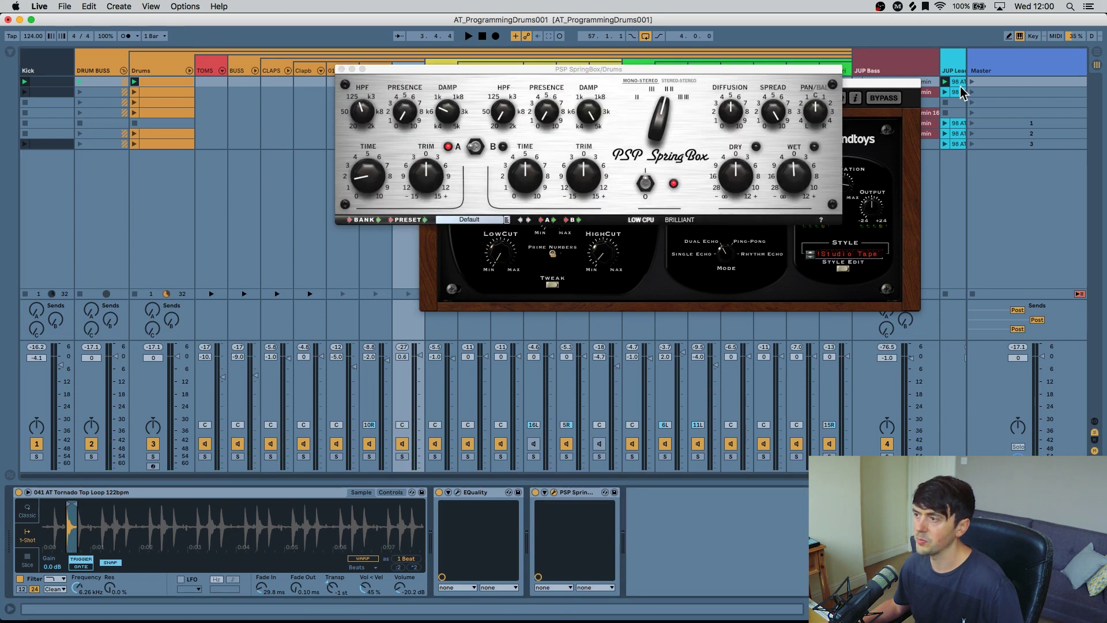
- Close the EchoBoy window and reposition the PSP SpringBox window clear of the Tornado Top Loop chain
left_click_drag(517, 84, 588, 212)
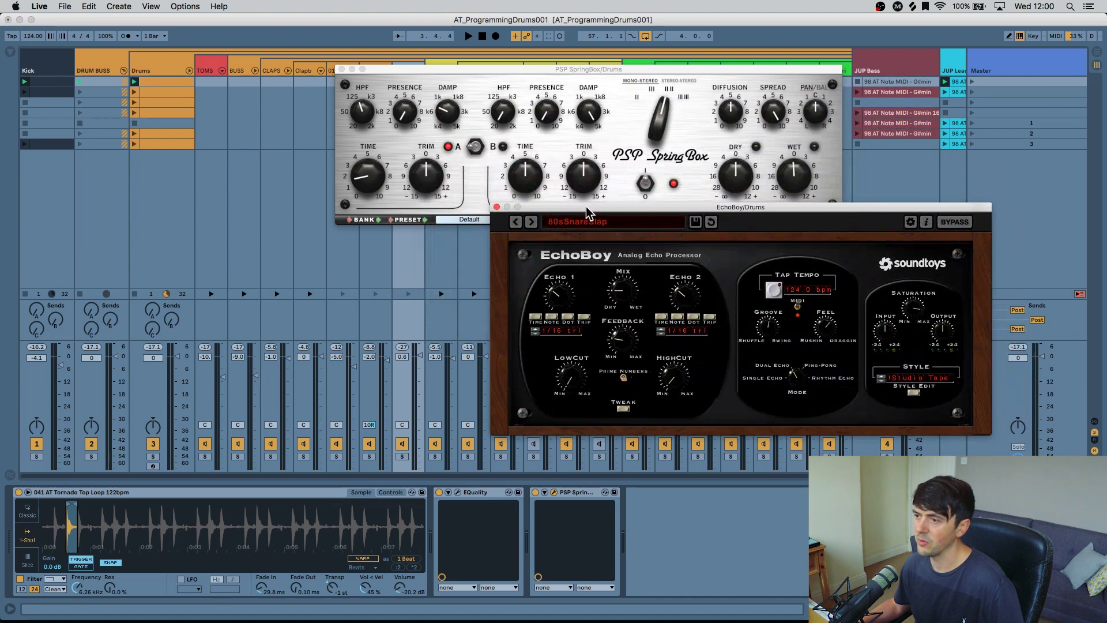
left_click(496, 207)
left_click_drag(453, 67, 602, 59)
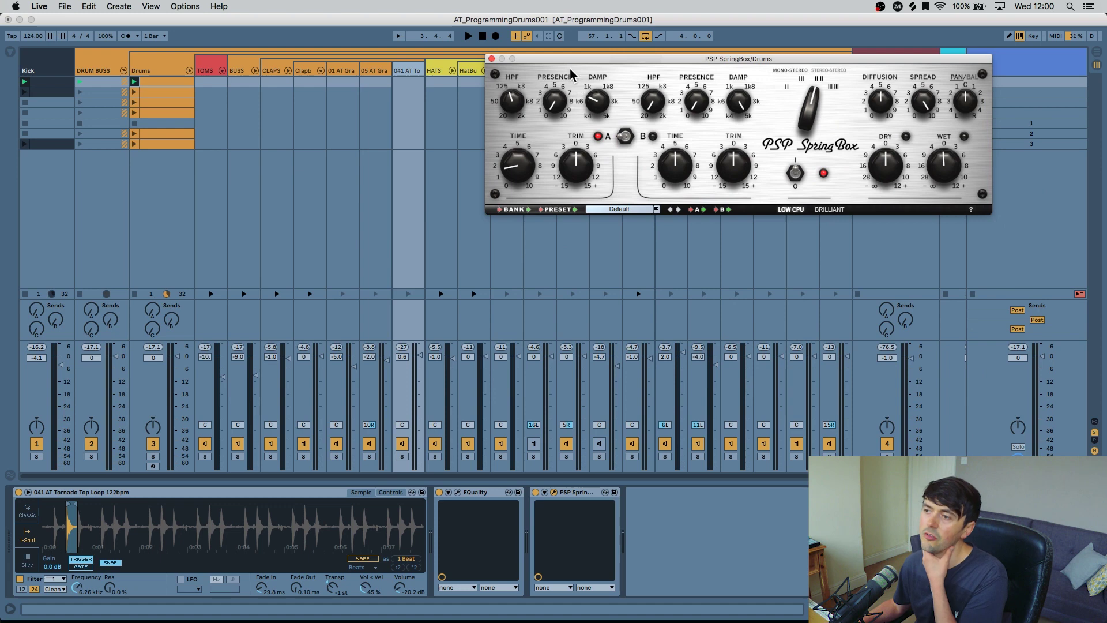
left_click_drag(566, 58, 515, 101)
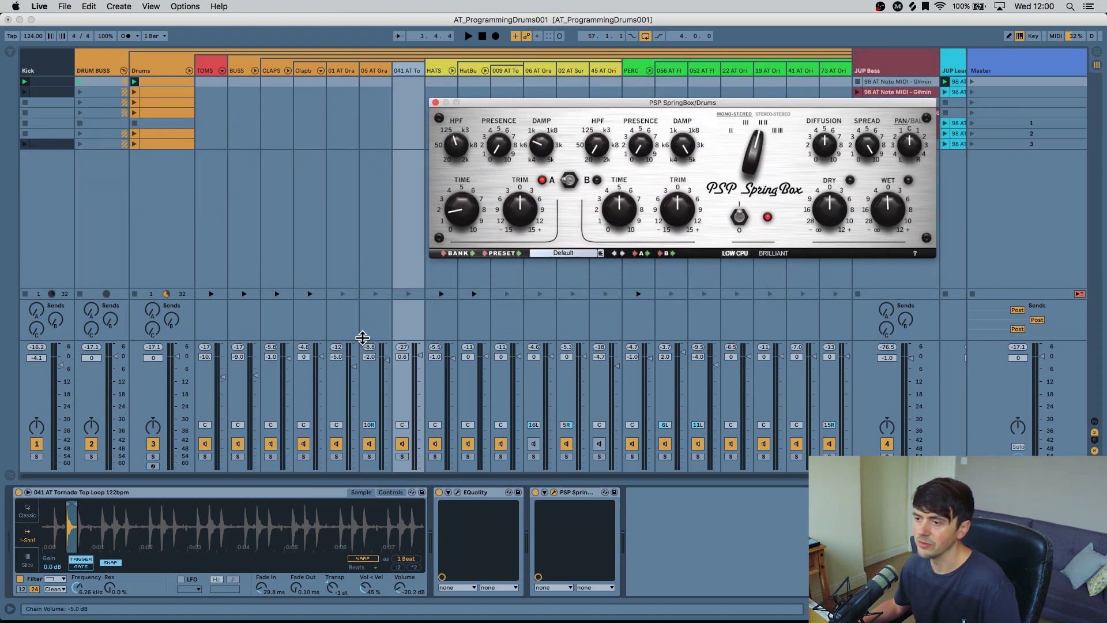
- Audition the Tornado Top Loop chain with the PSP SpringBox on and bypassed, leaving the reverb on
left_click(407, 298)
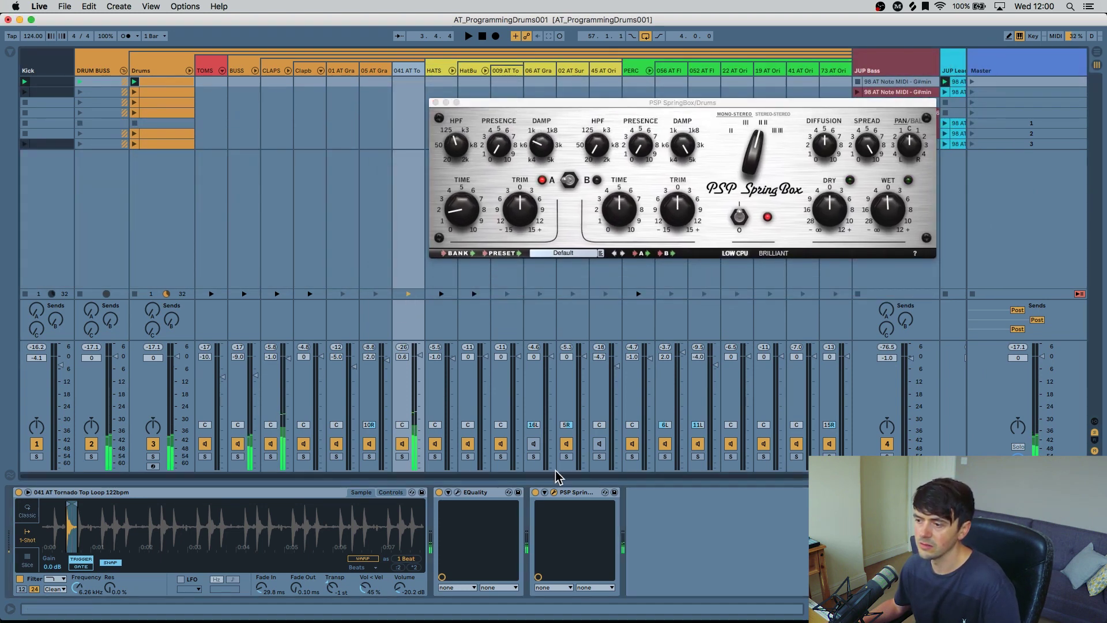
left_click(535, 491)
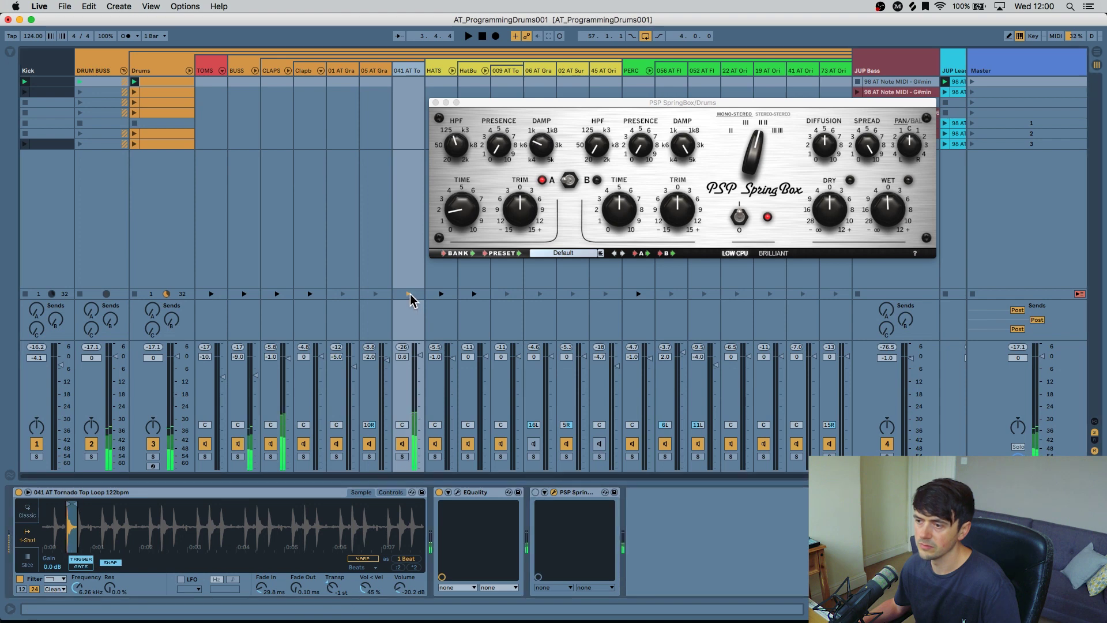
left_click(535, 493)
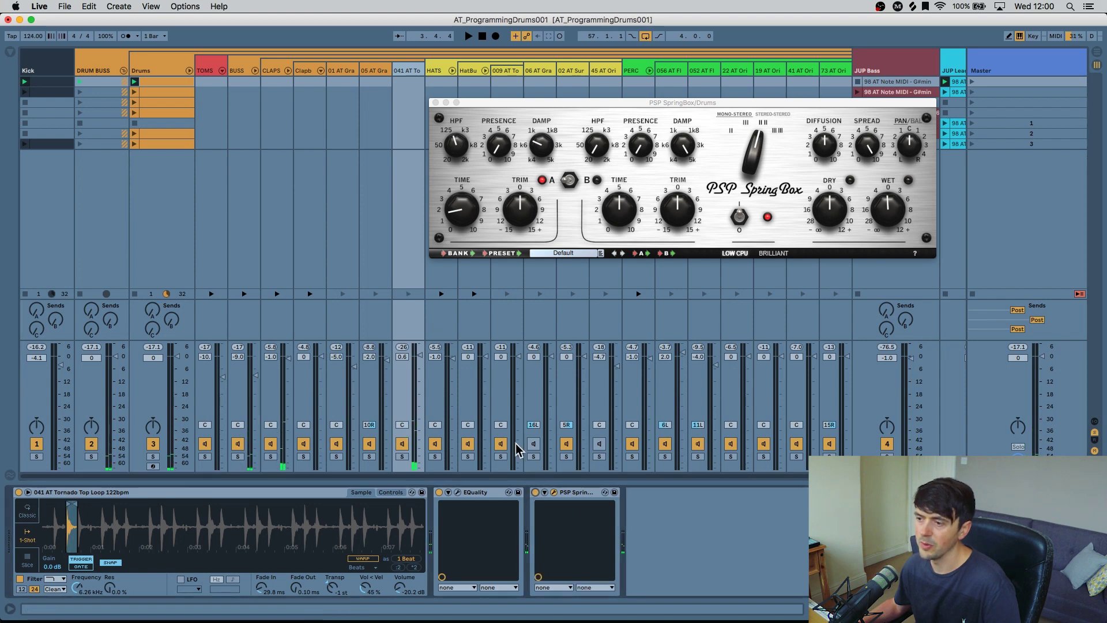
- Raise the PSP SpringBox wet level slightly while auditioning the Tornado Top Loop chain, and close the plug-in window
left_click_drag(887, 198, 885, 176)
left_click(414, 297)
left_click_drag(887, 215, 886, 317)
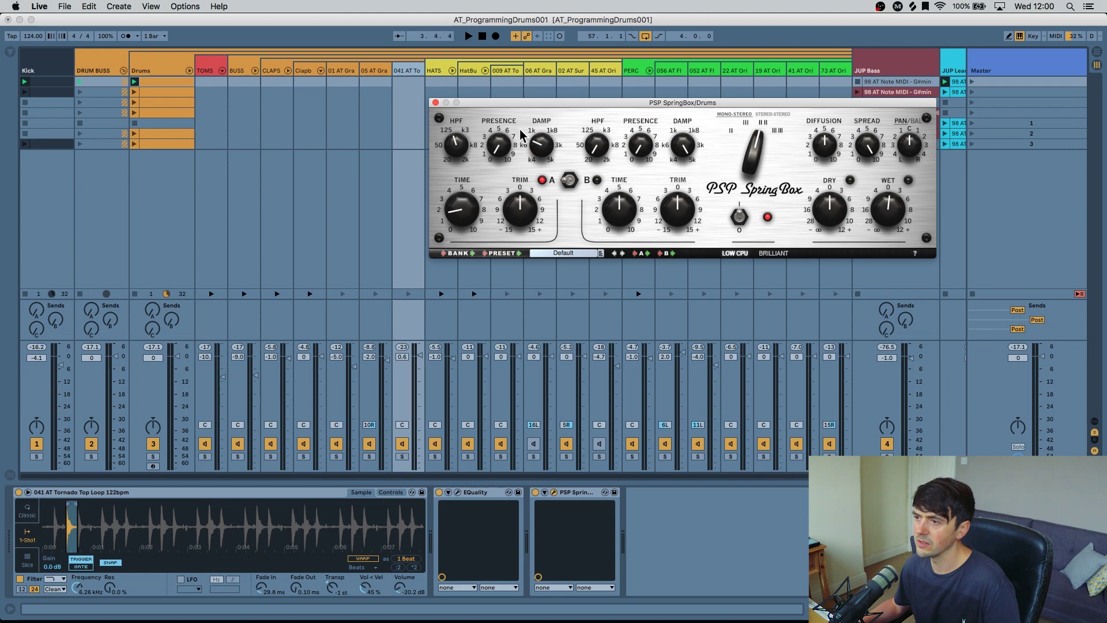
left_click(436, 103)
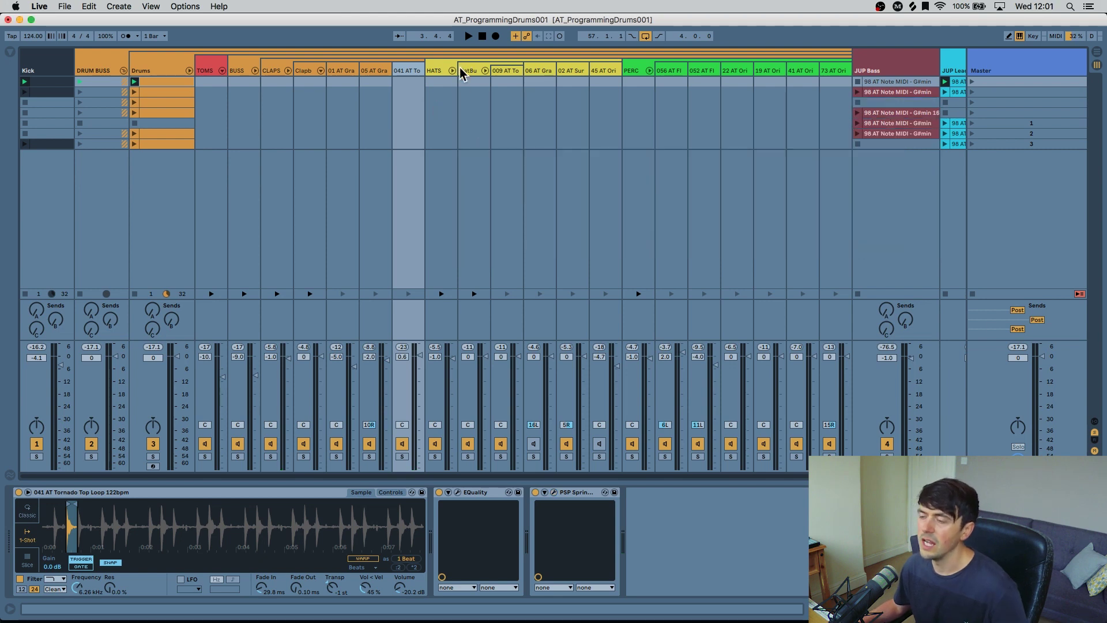
- Check the hat chains, select the hat buss chain and switch on its Hat Delay rack
left_click(461, 70)
left_click(440, 68)
left_click(478, 70)
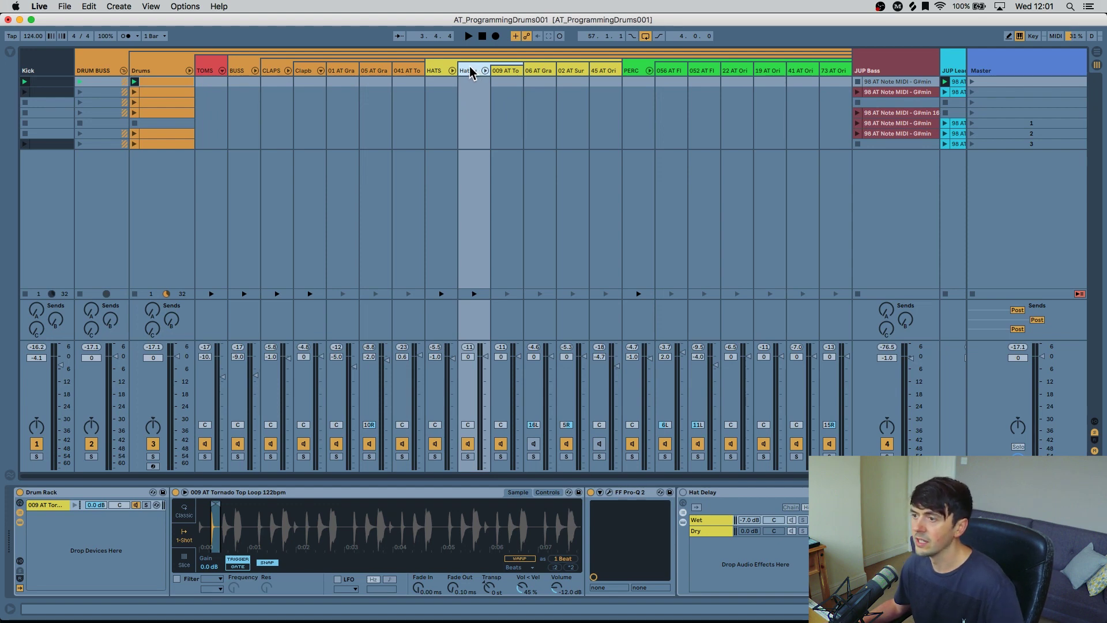
left_click(507, 70)
left_click(465, 70)
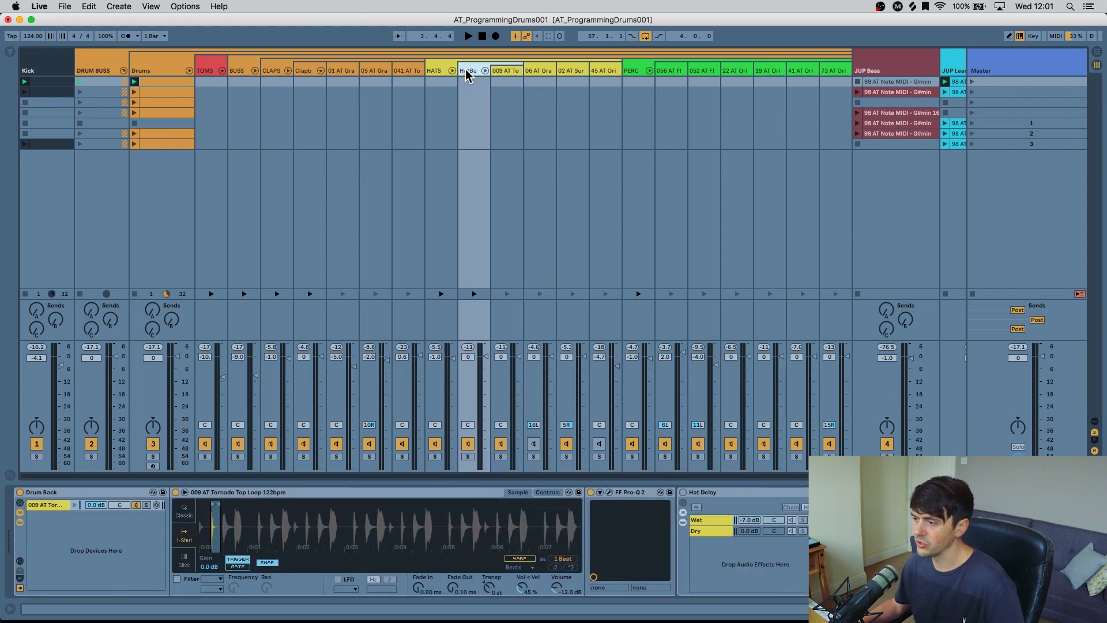
left_click(682, 492)
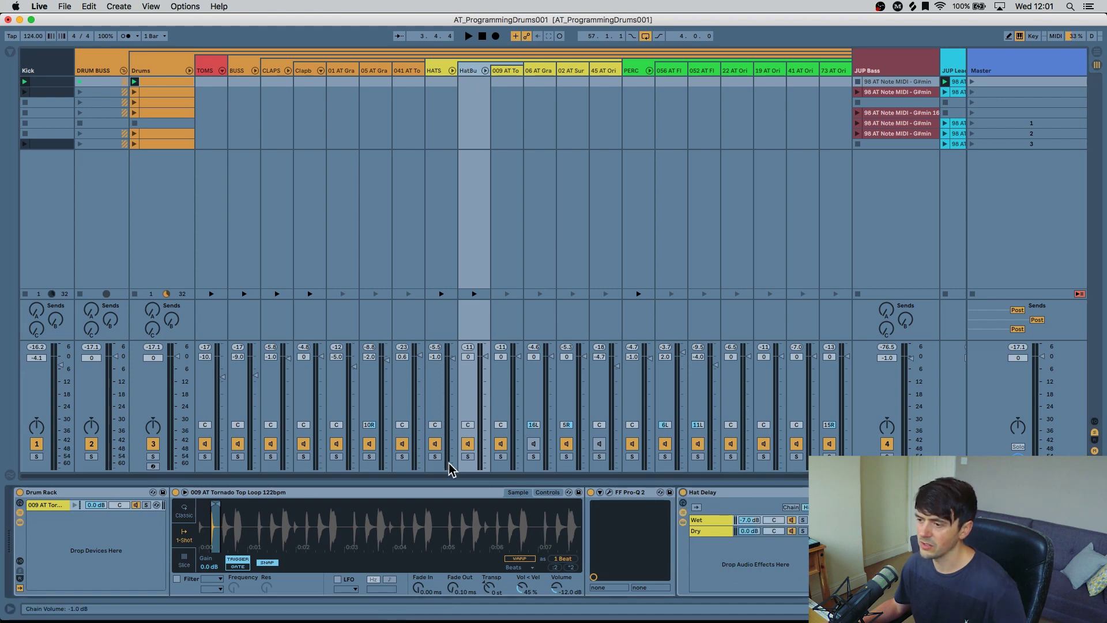
- Solo the hat buss chain and play the loop to hear the hats with the delay
left_click(467, 457)
key("space")
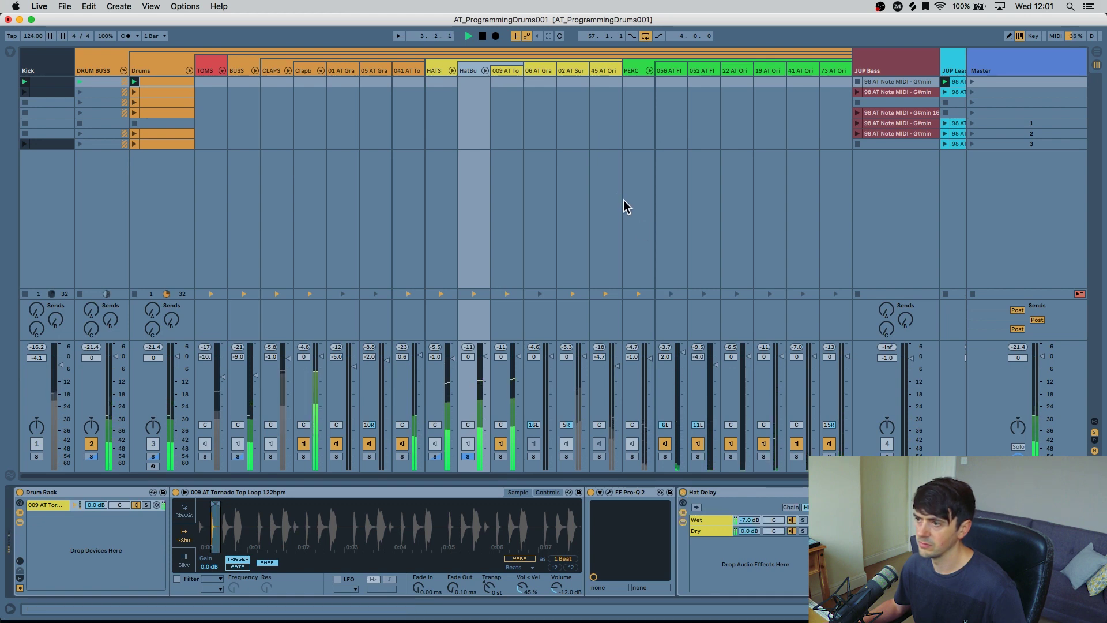
key("space")
- Open the hat delay's EchoBoy on the Dancing Plex's preset, play the loop to hear its timing, and close the window
key("super+alt+p")
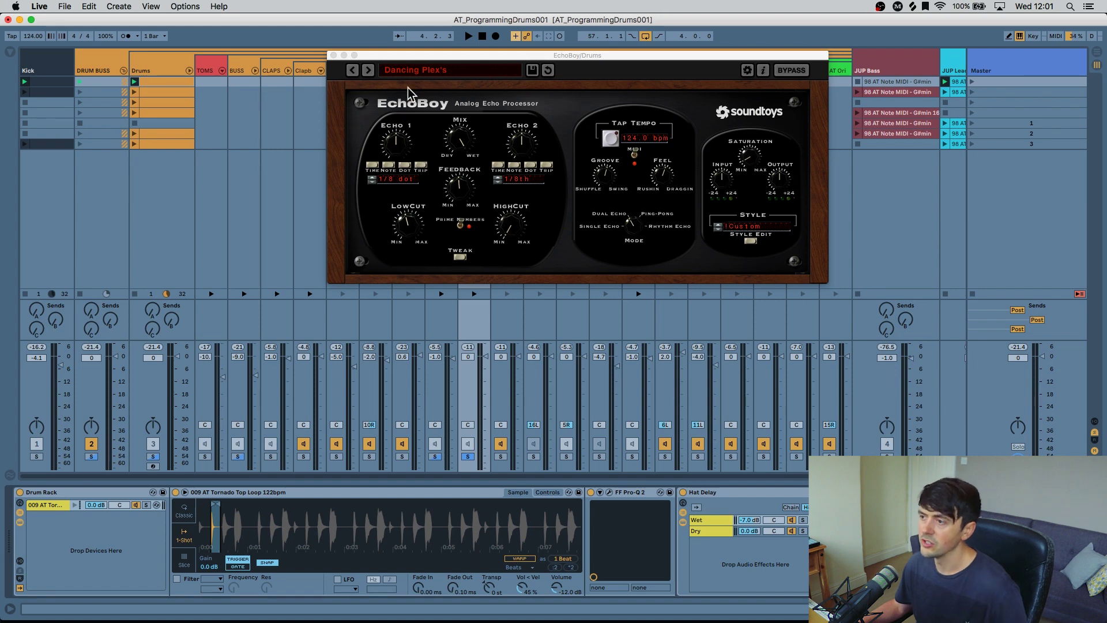
left_click(611, 180)
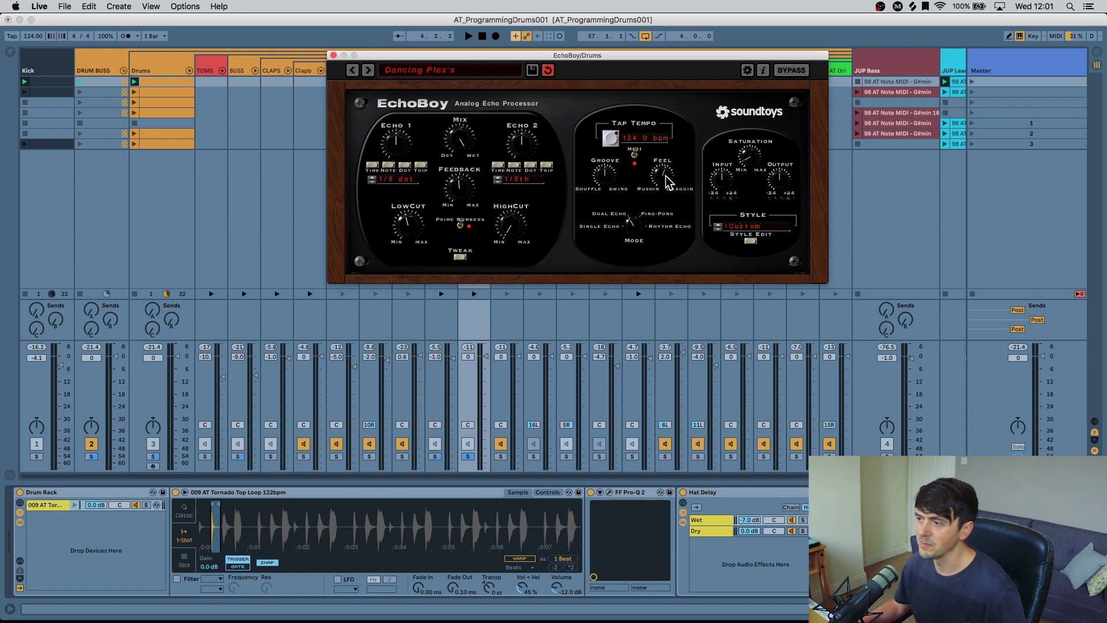
key("space")
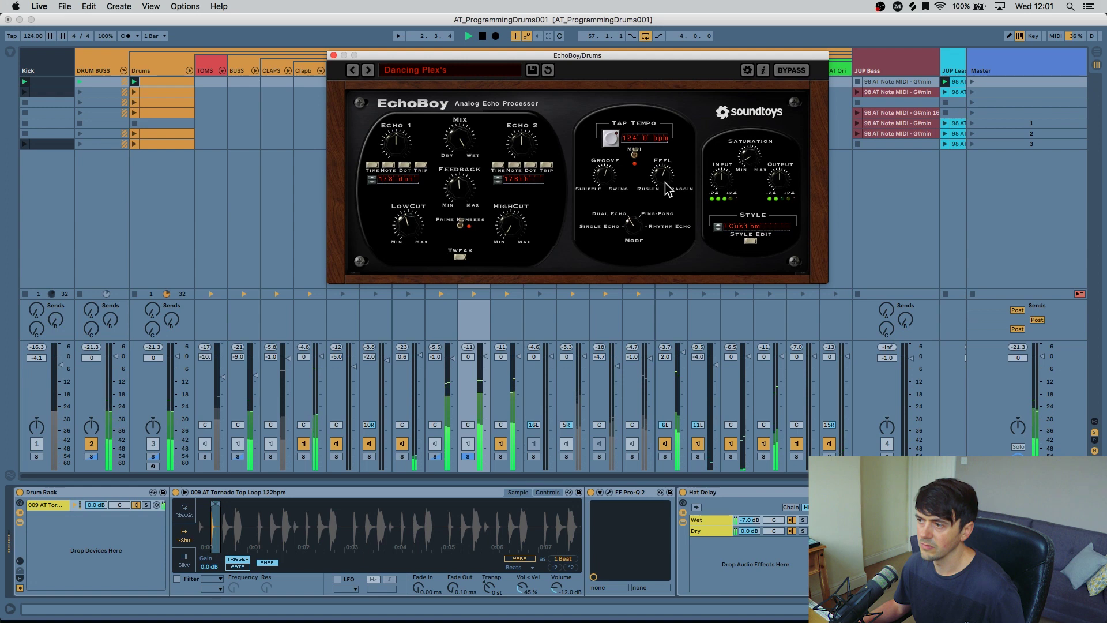
key("super+z")
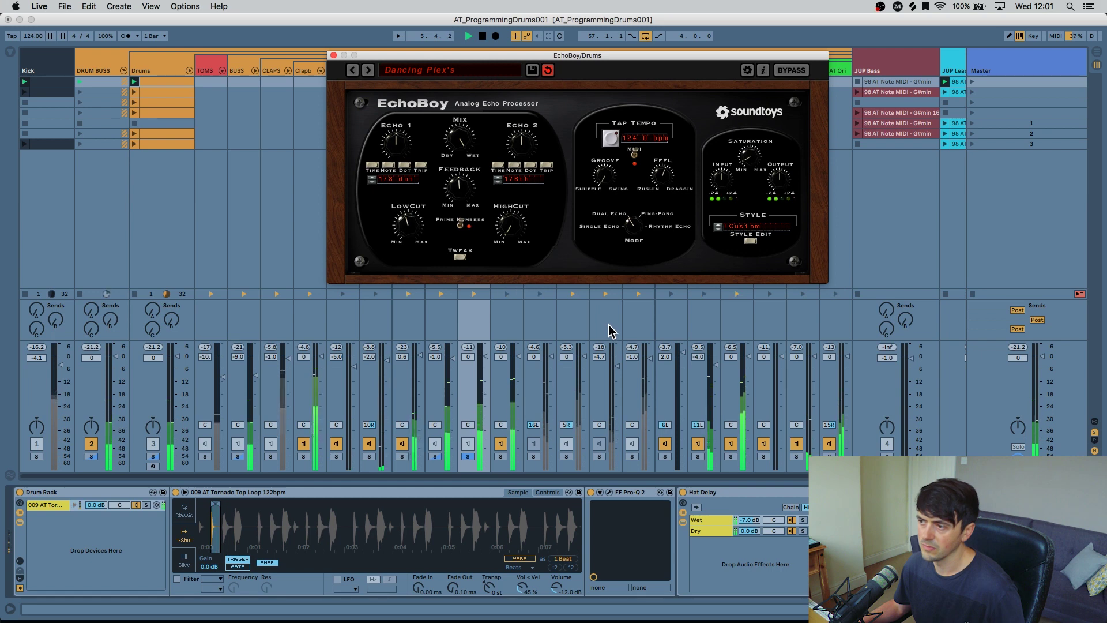
key("space")
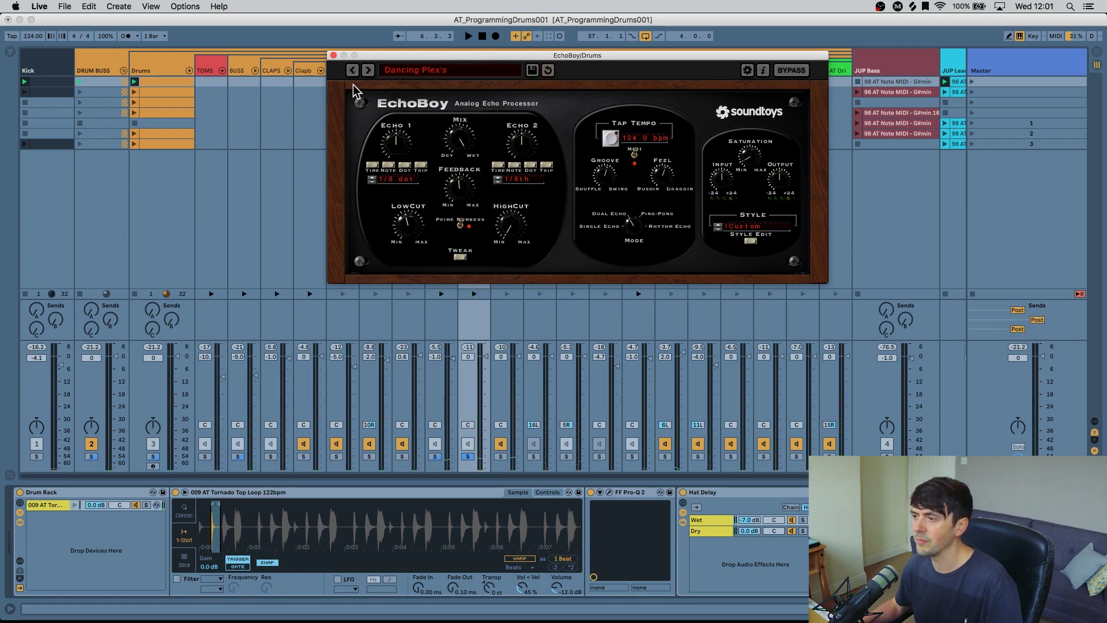
left_click(333, 56)
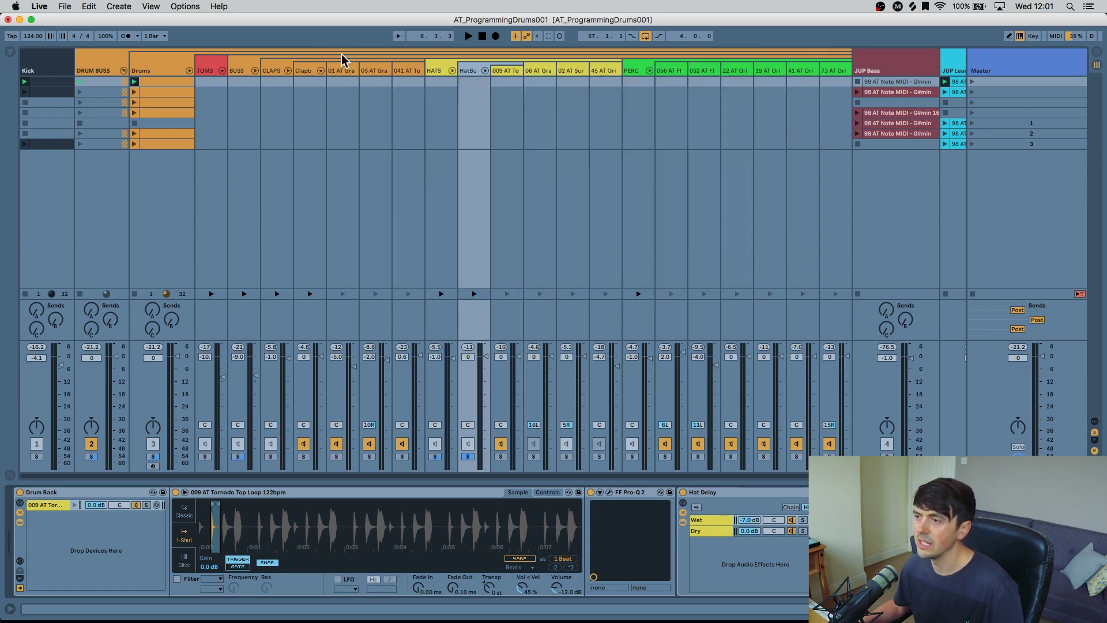
- Review the samples and effects on each hat chain, from the 009 AT Tornado Top Loop to the 45 AT Origin Perc Loop
left_click(503, 71)
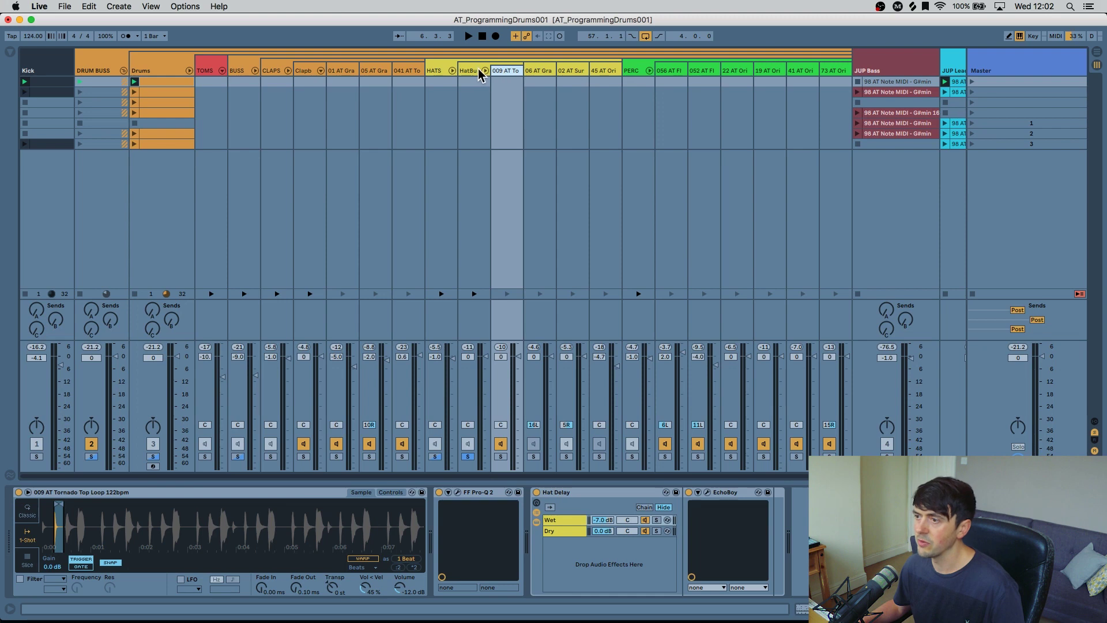
left_click(471, 70)
left_click(499, 74)
left_click(550, 77)
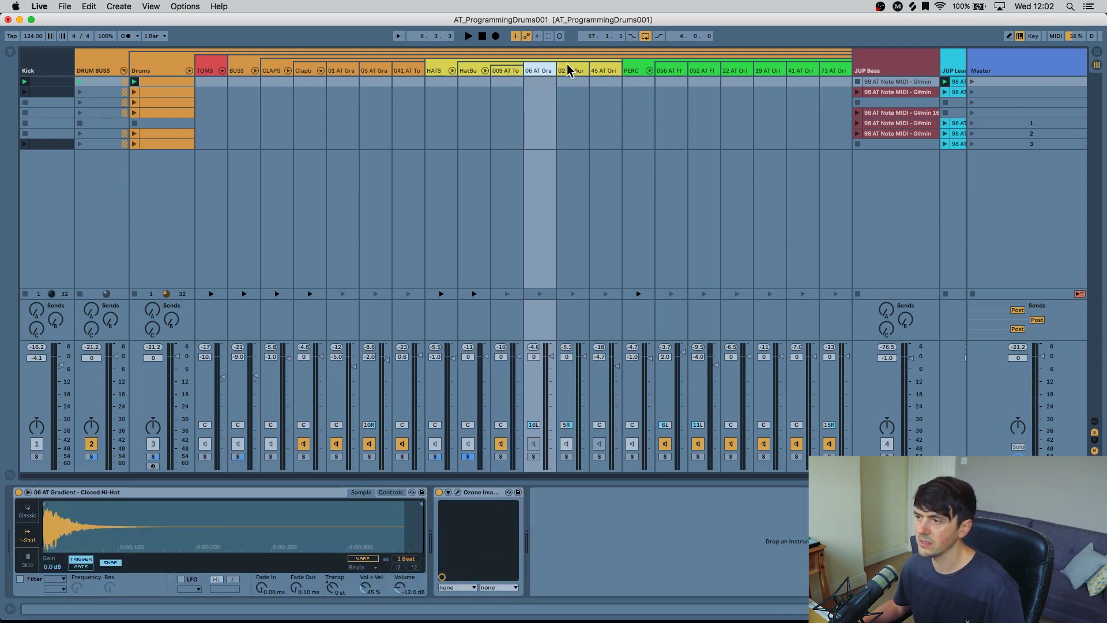
left_click(574, 74)
left_click(603, 69)
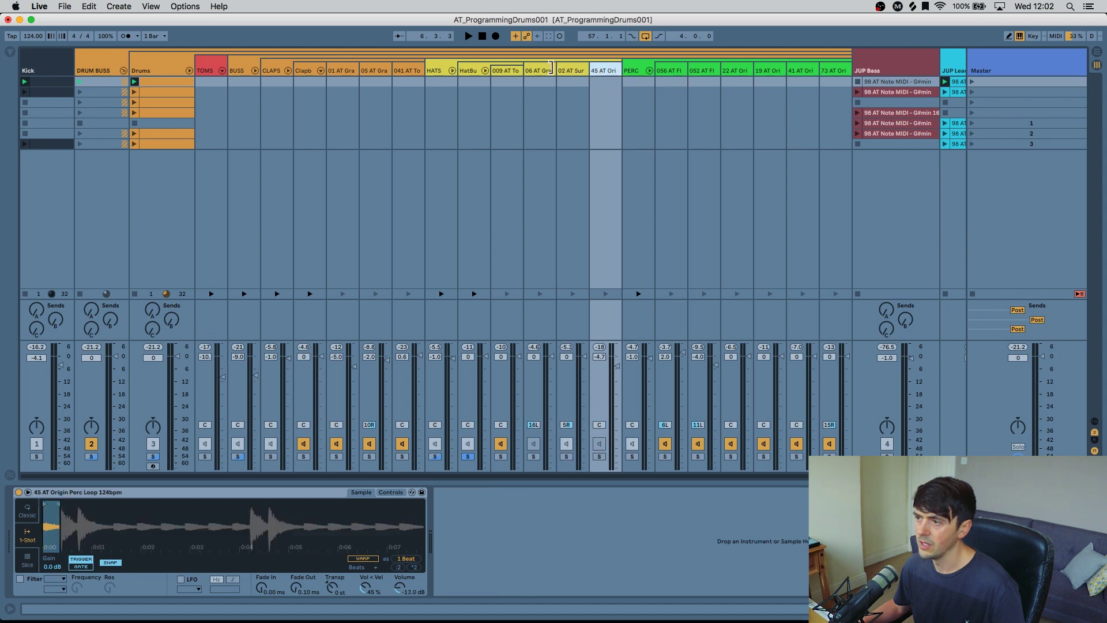
- Audition the 06 AT Gradient closed hi-hat chain and clear the soloed channels
left_click(547, 69)
left_click(540, 294)
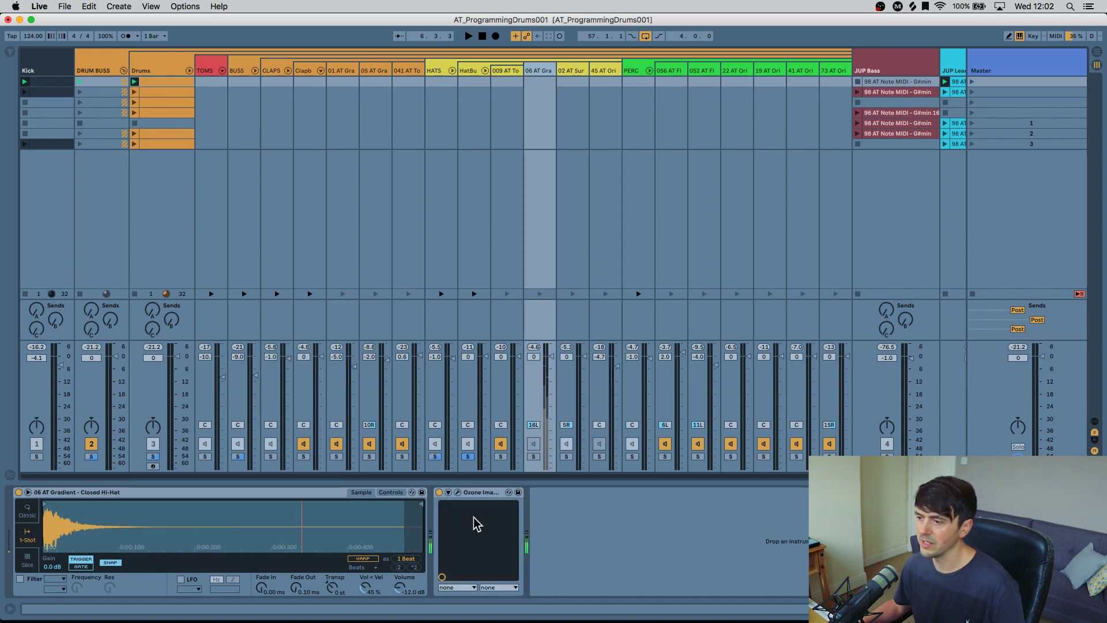
left_click(533, 457)
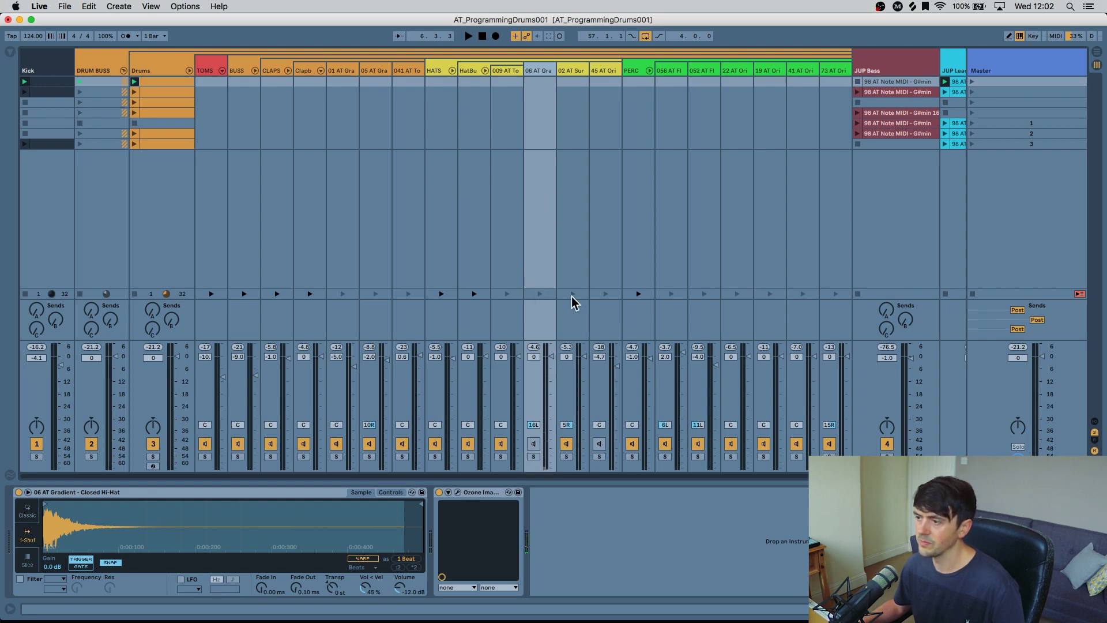
- Check the 45 AT Origin Perc Loop chain and audition the 02 AT Surface percussion sample
left_click(582, 70)
left_click(605, 71)
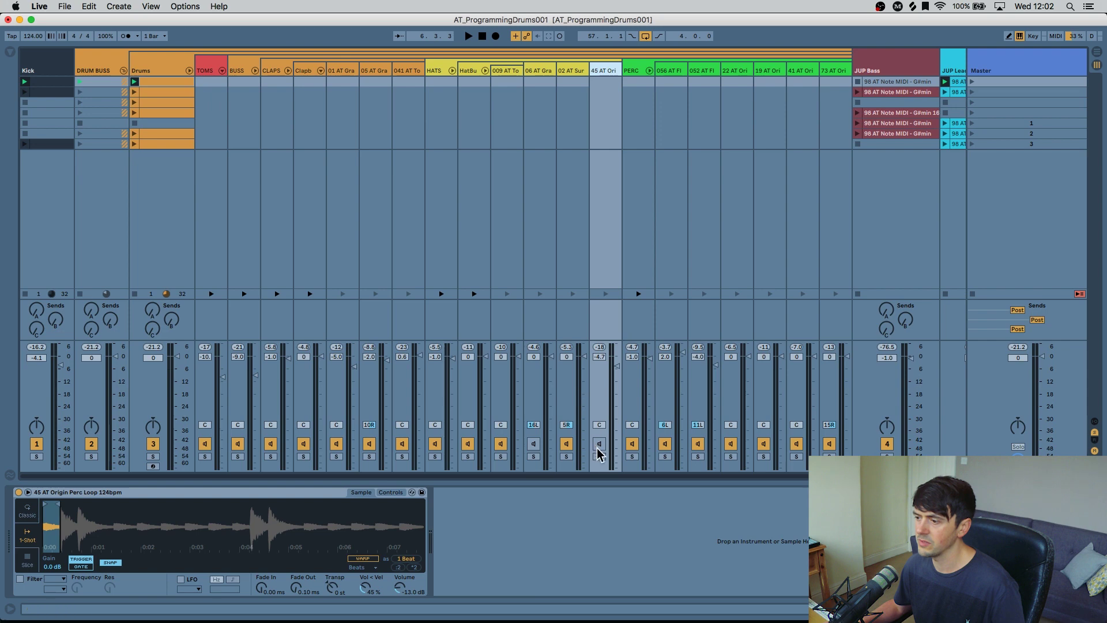
left_click(578, 173)
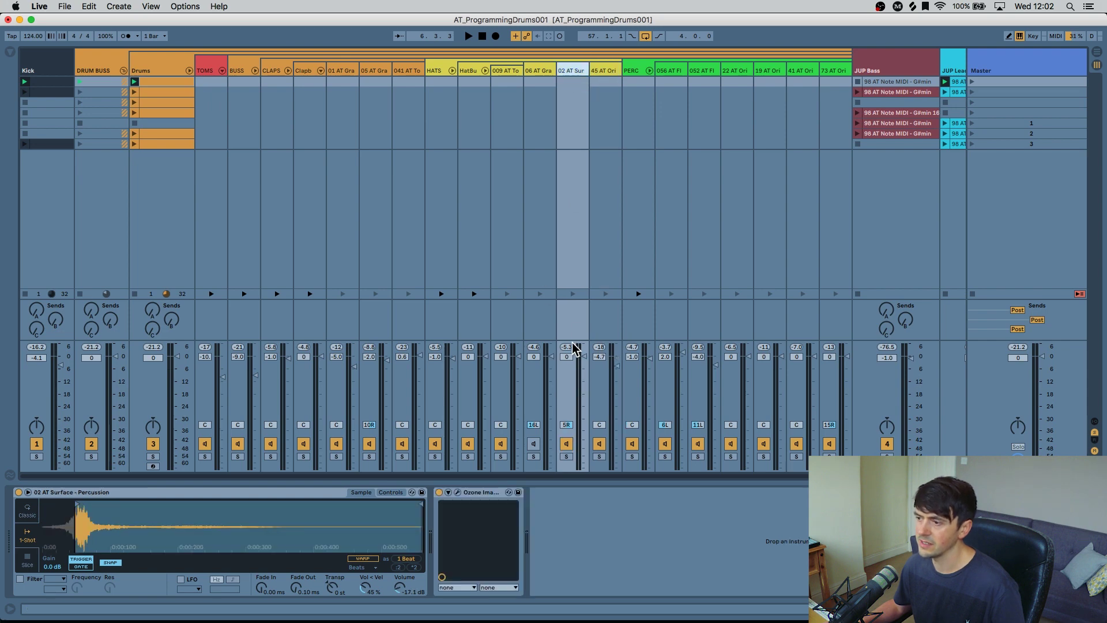
key("a")
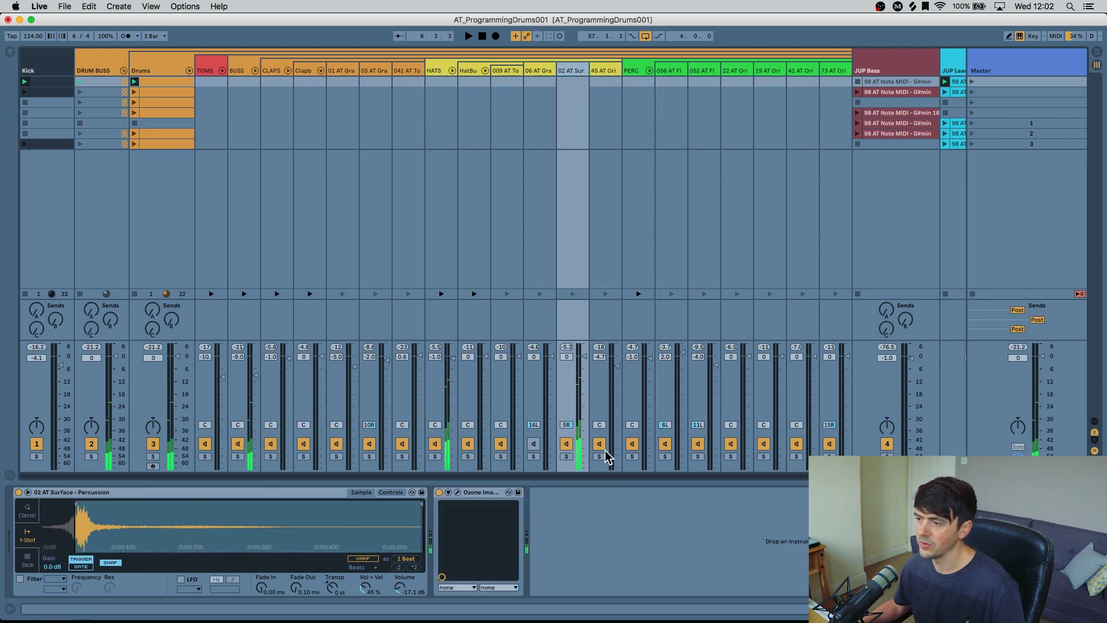
- Open the Ozone Imager on the 02 AT Surface percussion chain and compare the sample with the imager off and on
left_click(457, 492)
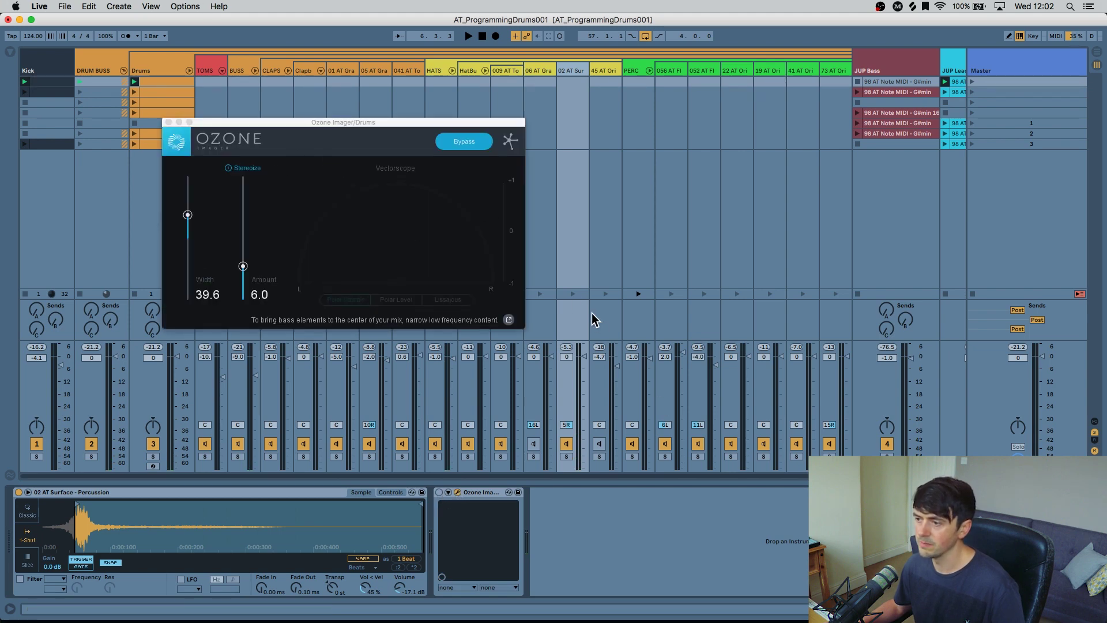
key("a")
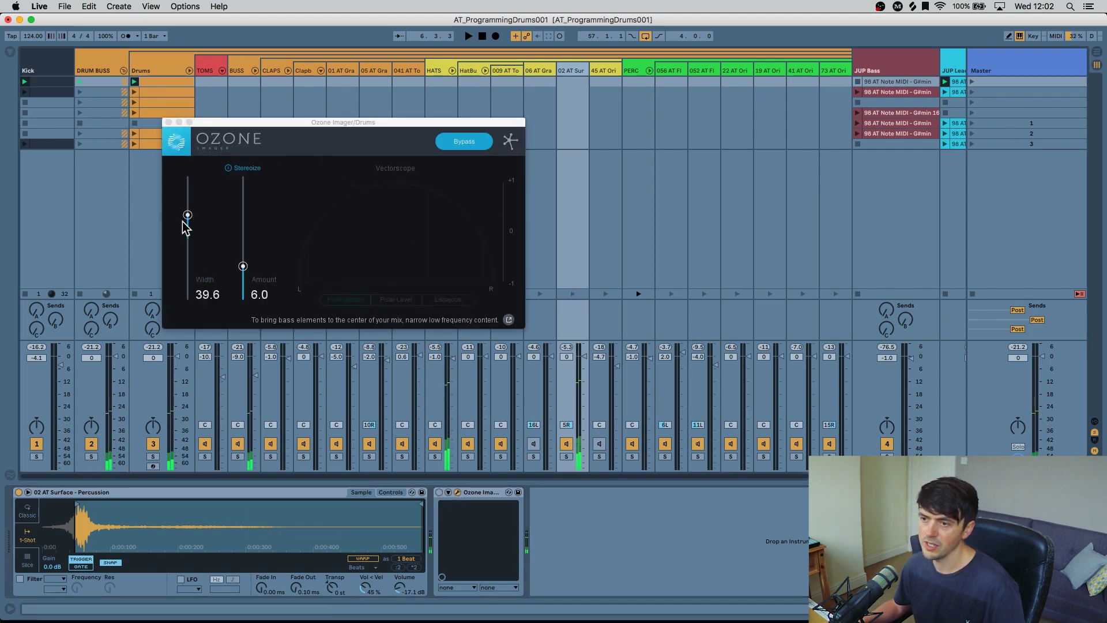
left_click(439, 492)
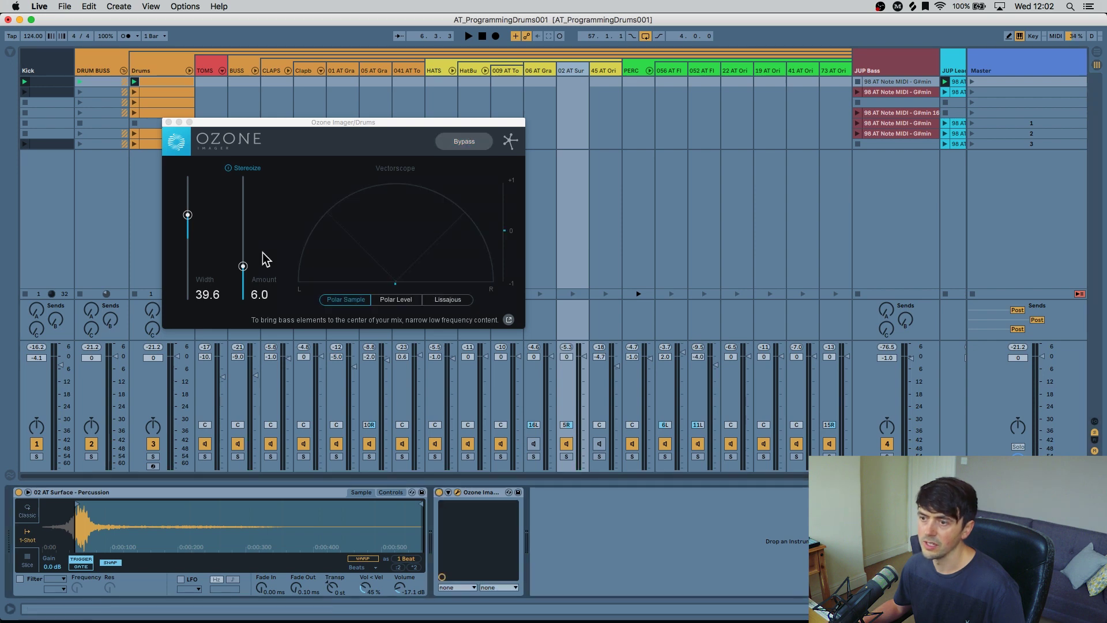
left_click(234, 173)
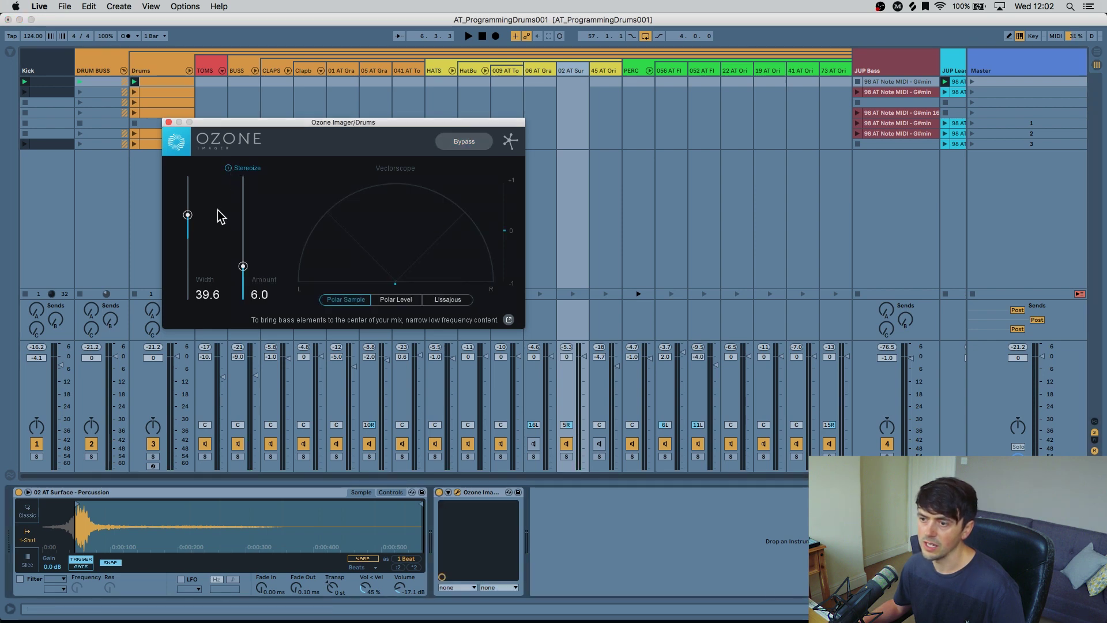
left_click(573, 293)
key("a")
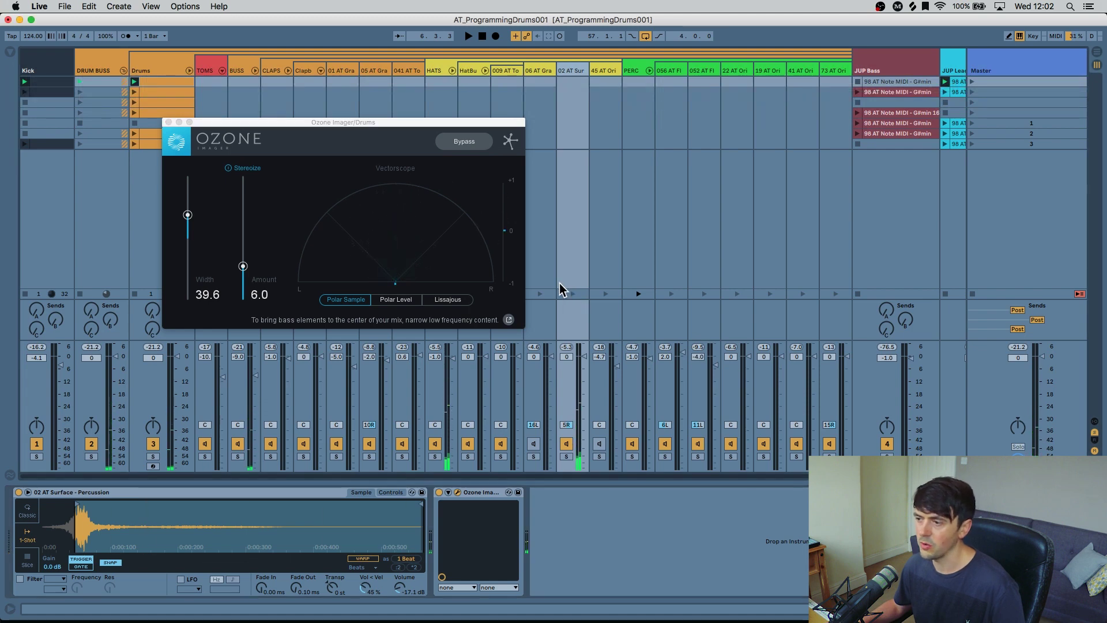
key("a")
- Try the Ozone Imager's width at 100 and audition the percussion sample
left_click_drag(187, 214, 202, 87)
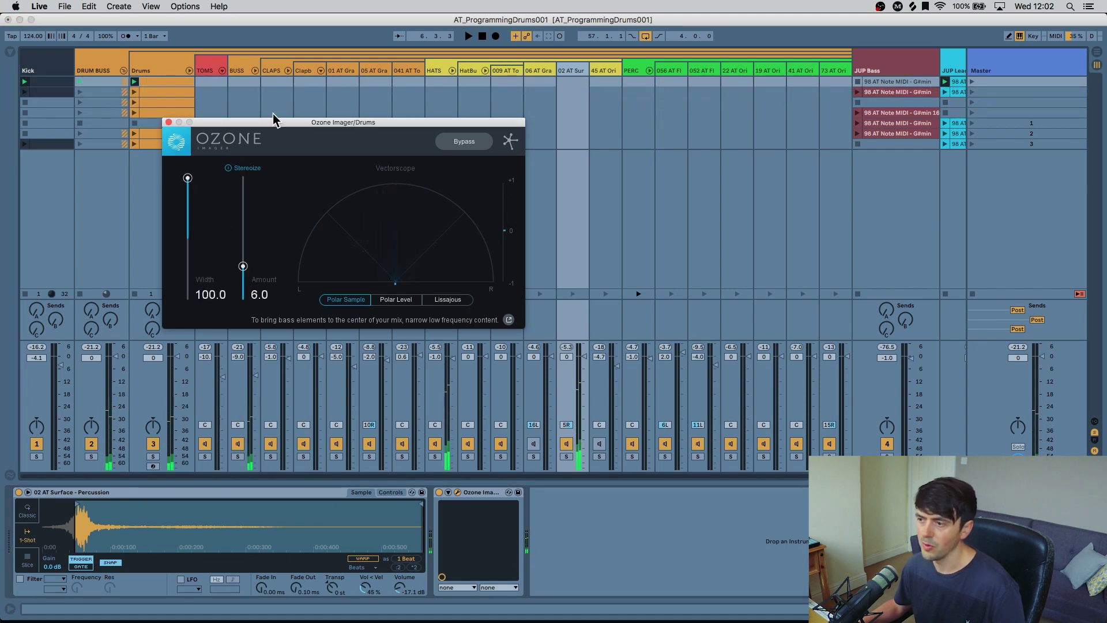
left_click(573, 293)
key("a")
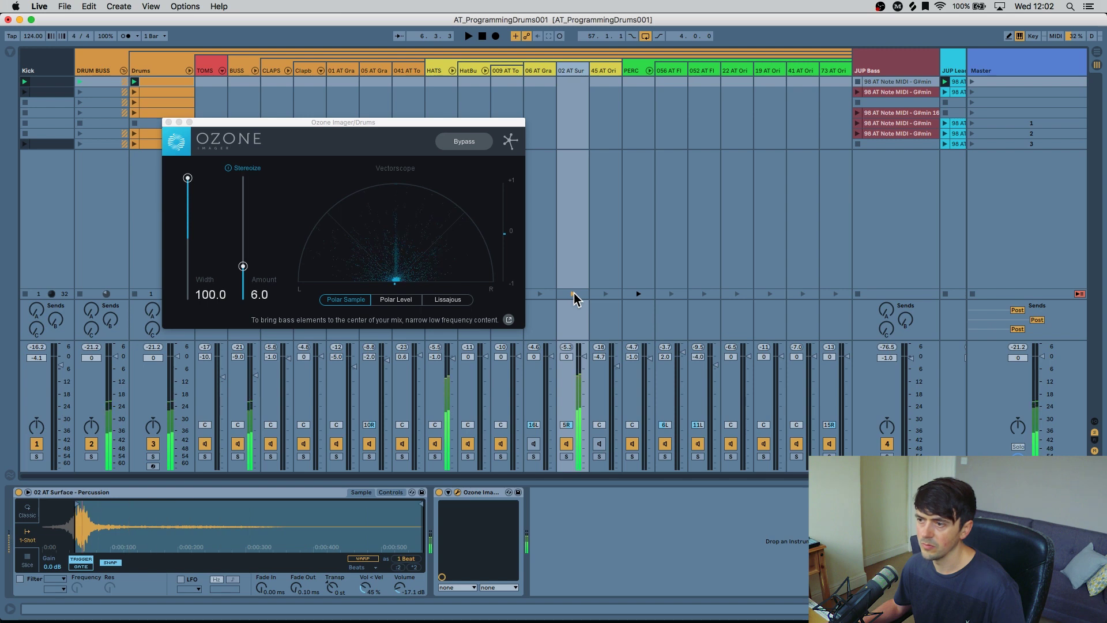
- Set the Ozone Imager's width to about 45.3, audition the percussion sample and close the plug-in window
left_click_drag(188, 178, 197, 216)
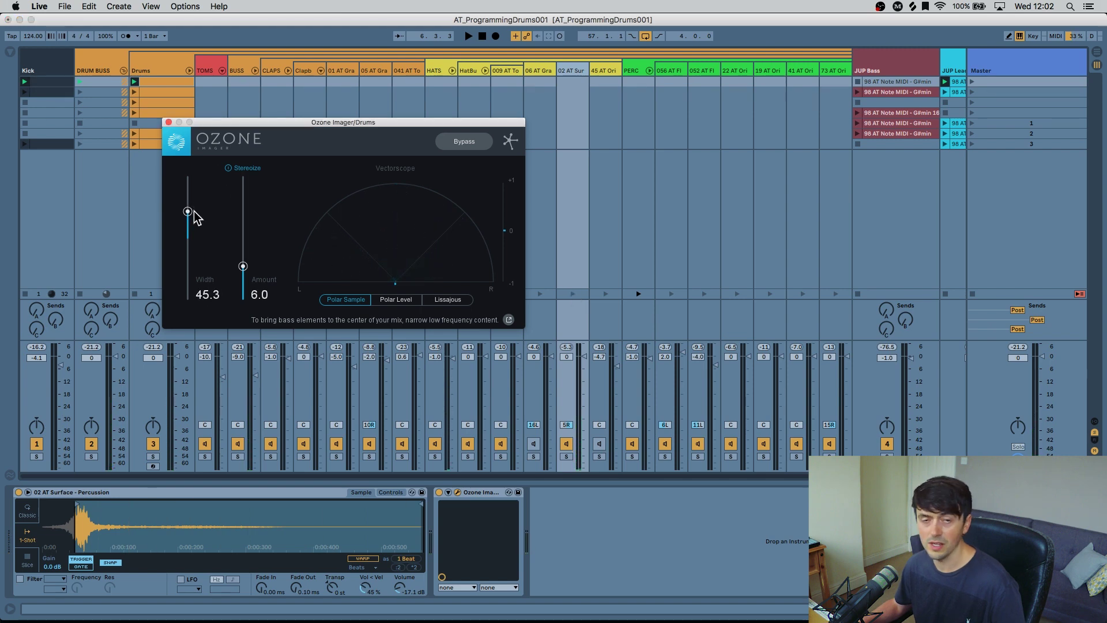
left_click(573, 293)
key("a")
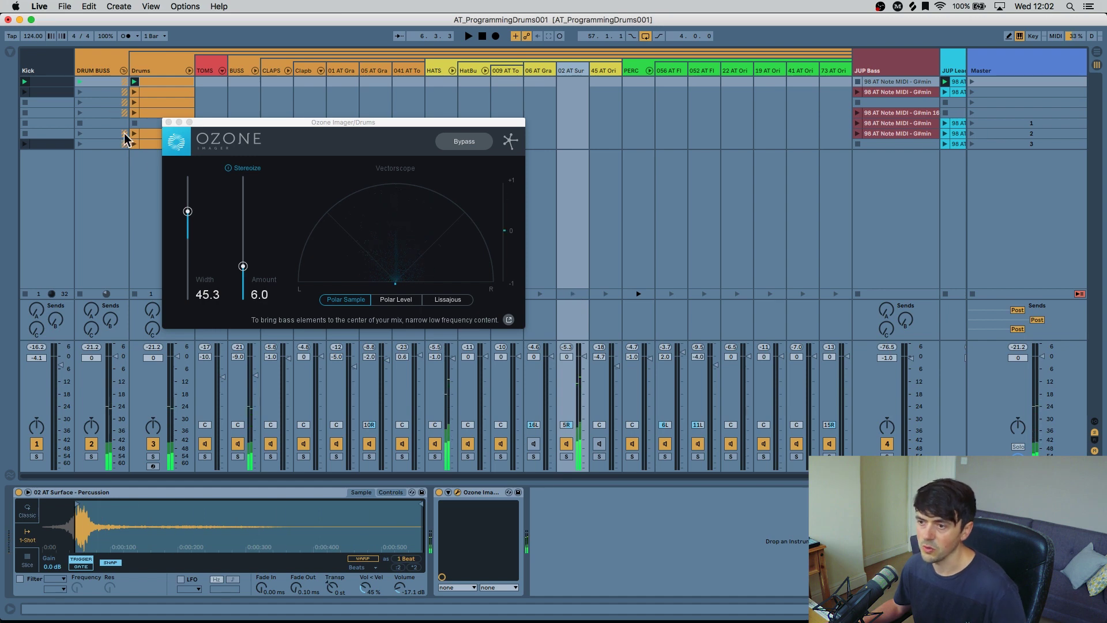
left_click_drag(188, 209, 177, 200)
left_click(168, 122)
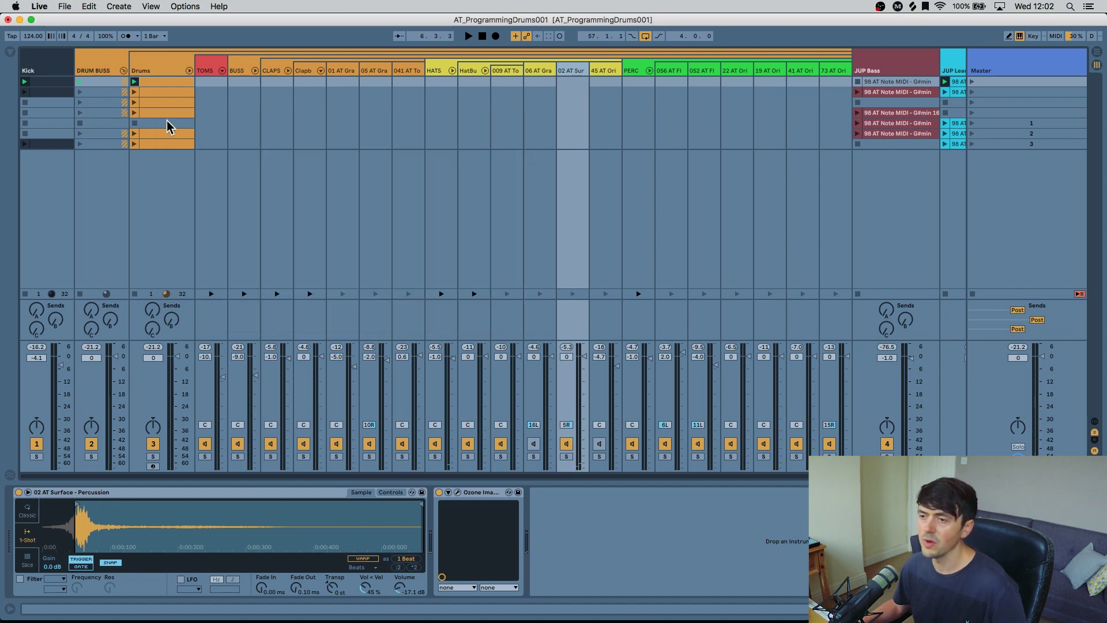
- Check the 06 AT Gradient closed hi-hat chain and audition the 45 AT Origin Perc Loop sample
left_click(527, 70)
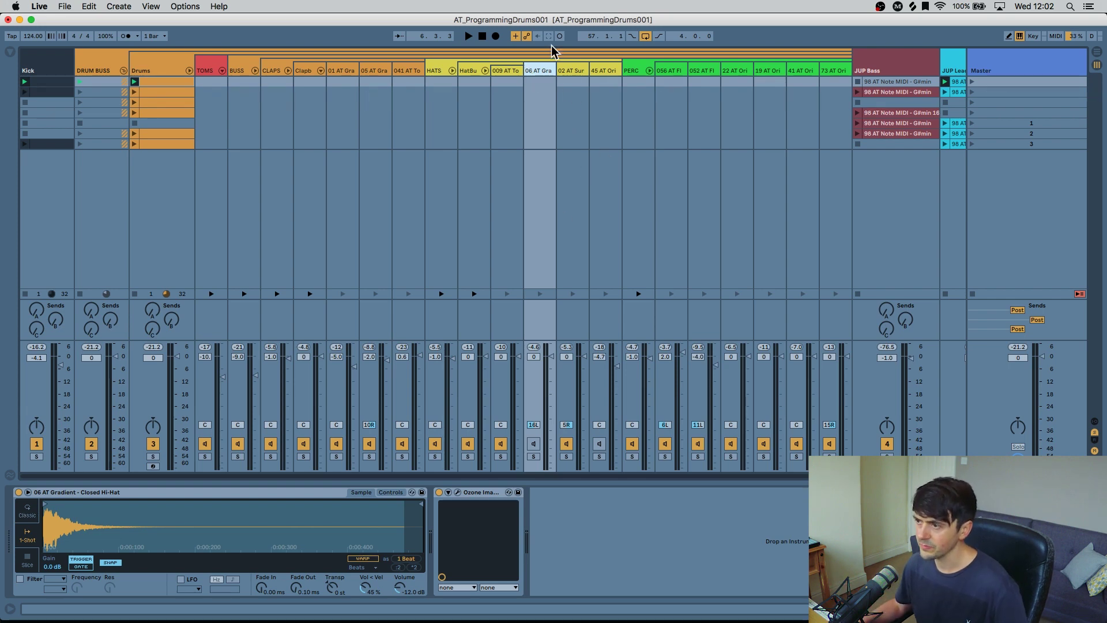
left_click(604, 77)
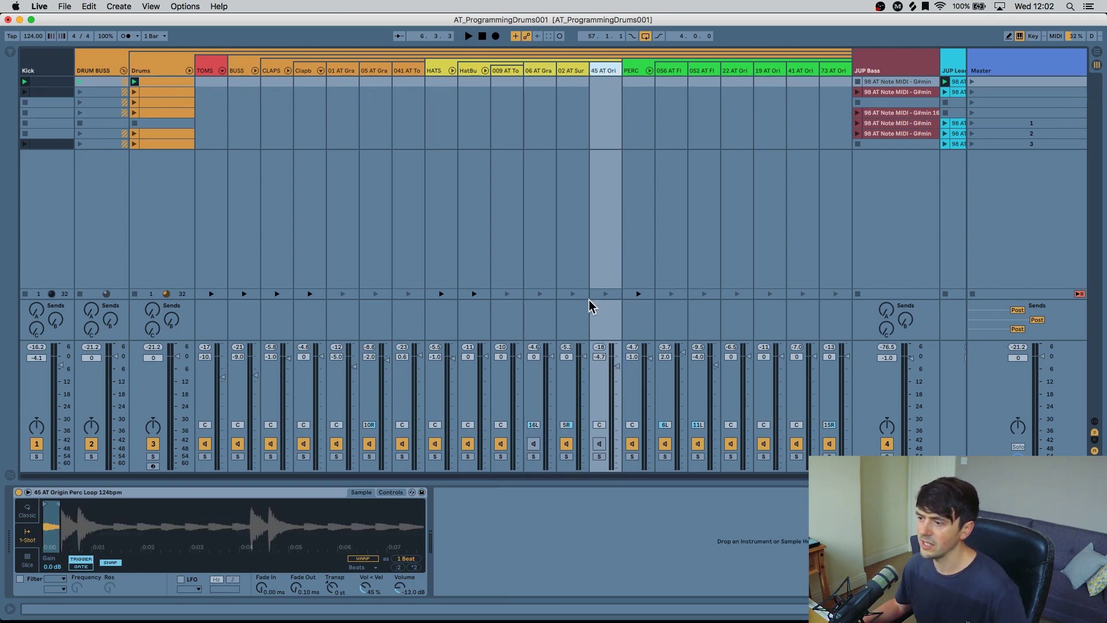
left_click(599, 444)
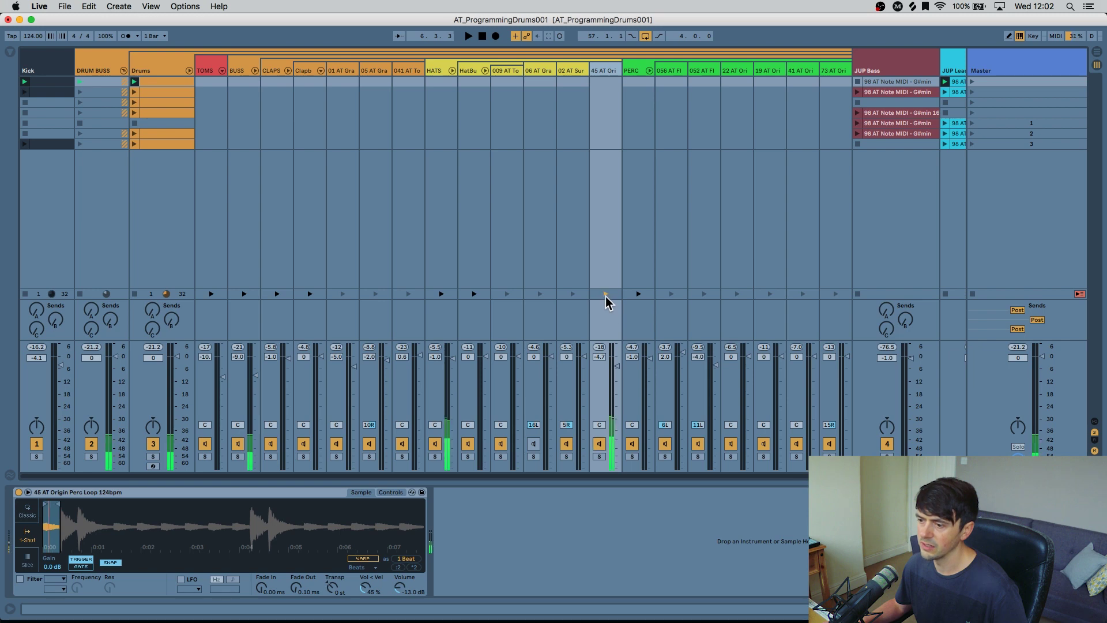
left_click(599, 444)
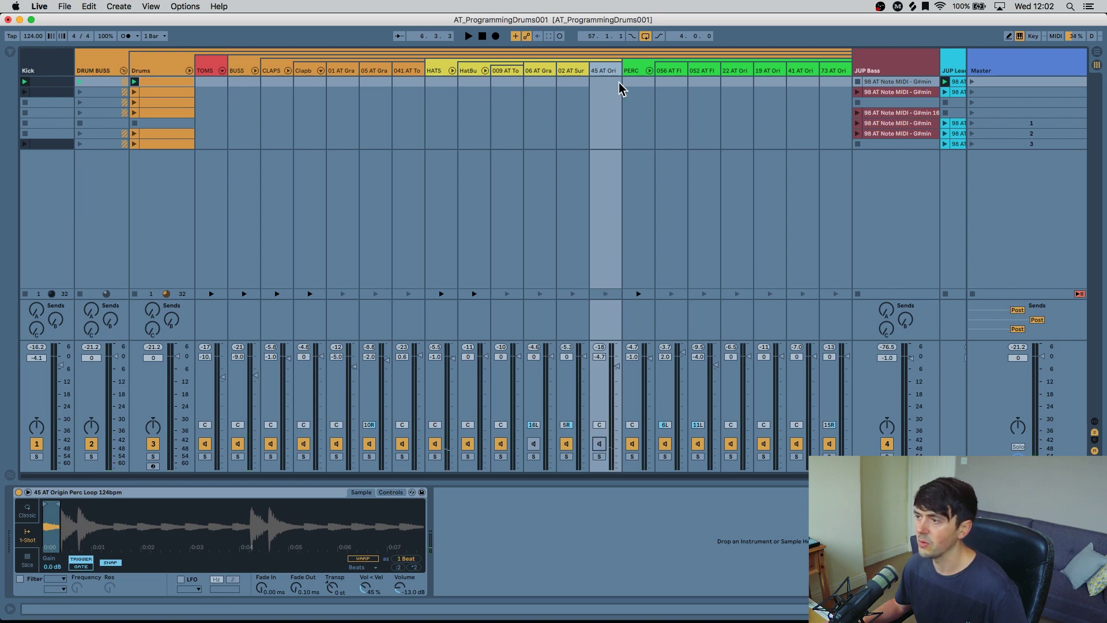
- Step through the drum rack chains from the percussion back to the claps, return to the PERC chain and audition 056 AT Fluid Percussion
left_click(663, 72)
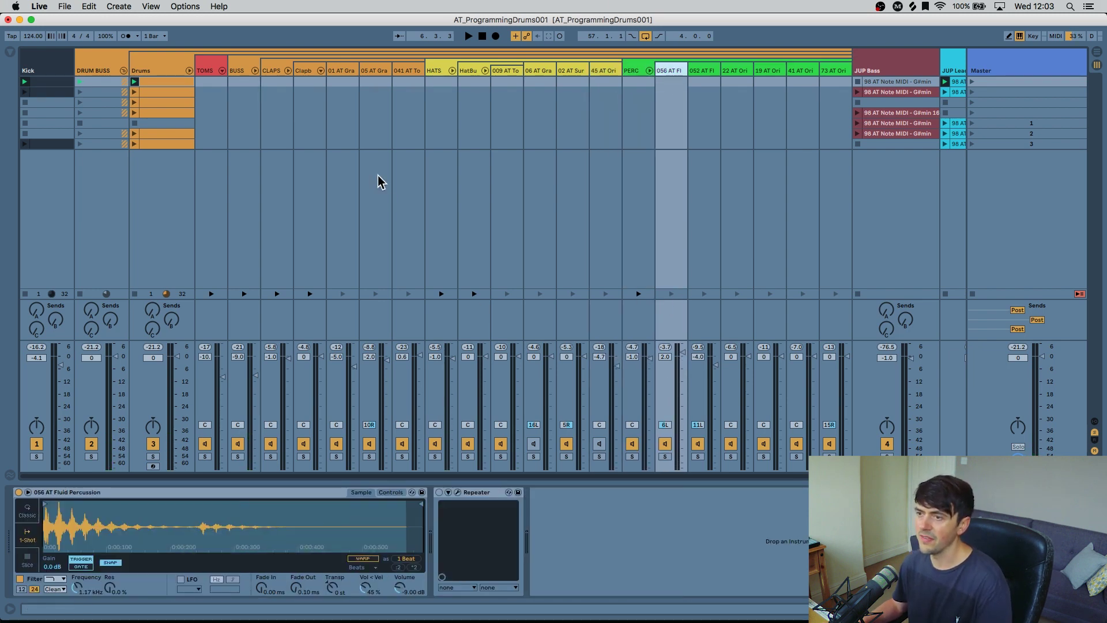
key("Left")
key("Left")
key("Left")
key("Left")
key("Left")
key("Left")
key("Left")
key("Left")
key("Left")
key("Left")
key("Left")
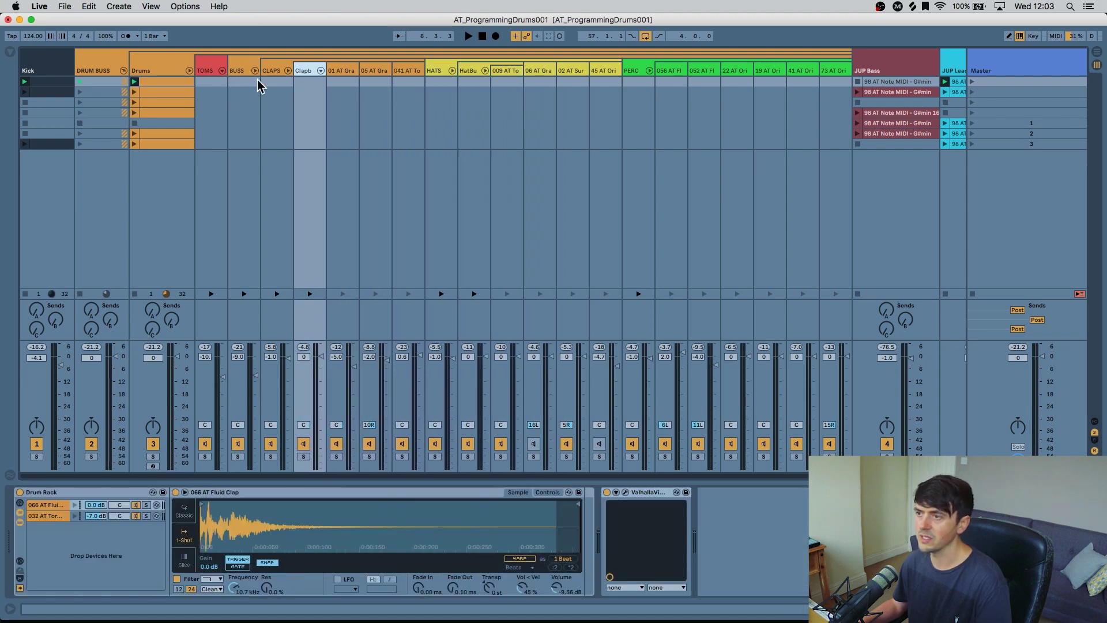
key("Right")
key("Right")
key("Right")
key("Right")
key("Right")
key("Right")
key("Right")
key("Right")
key("Right")
key("Right")
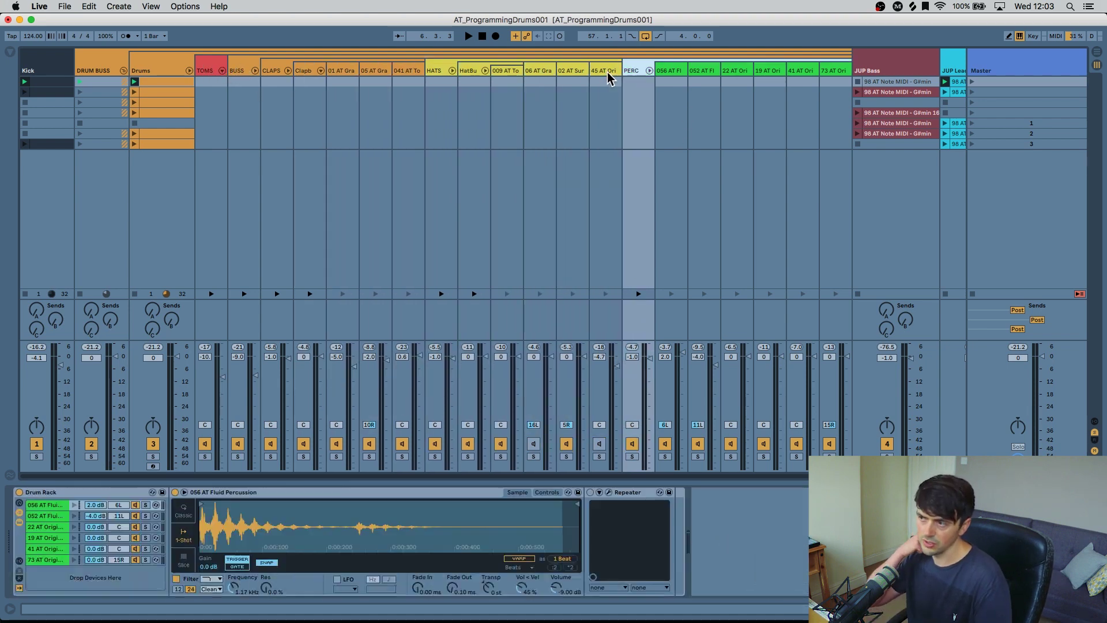
key("Right")
key("Right")
key("Left")
key("Left")
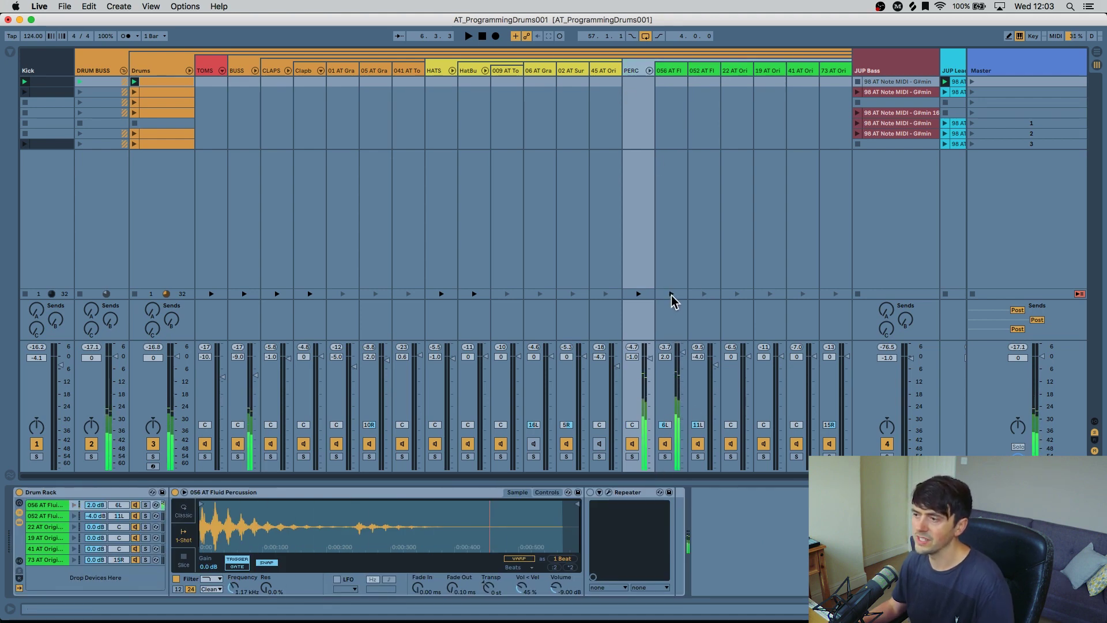
- Open the Repeater delay on the 056 AT Fluid Percussion chain, switch it on and audition the sample
left_click(671, 75)
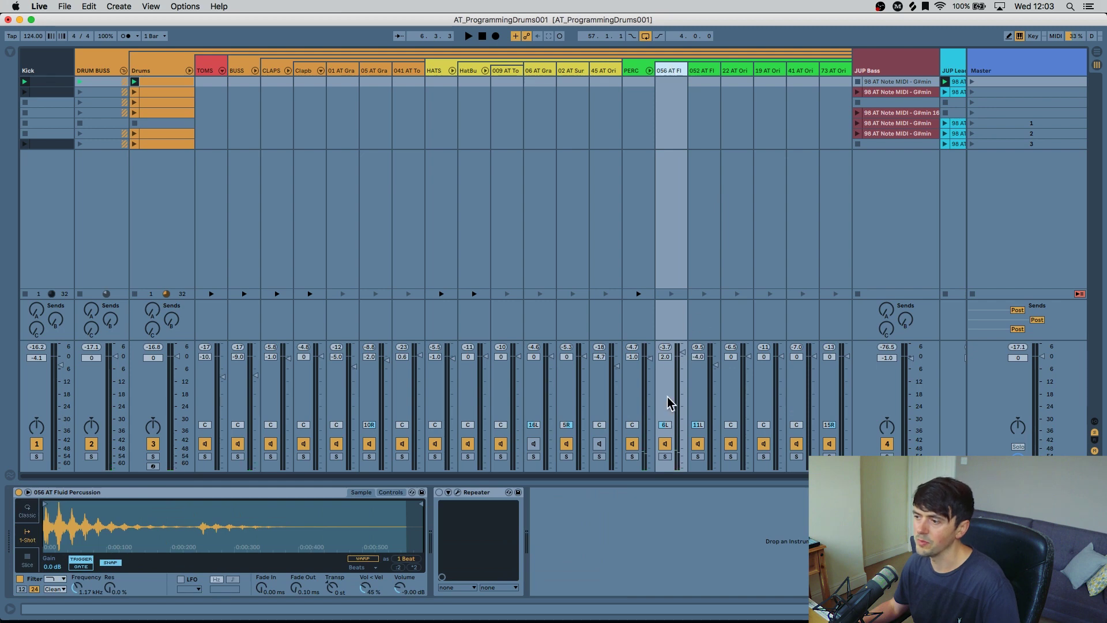
left_click(458, 493)
left_click_drag(573, 33, 210, 45)
left_click(670, 293)
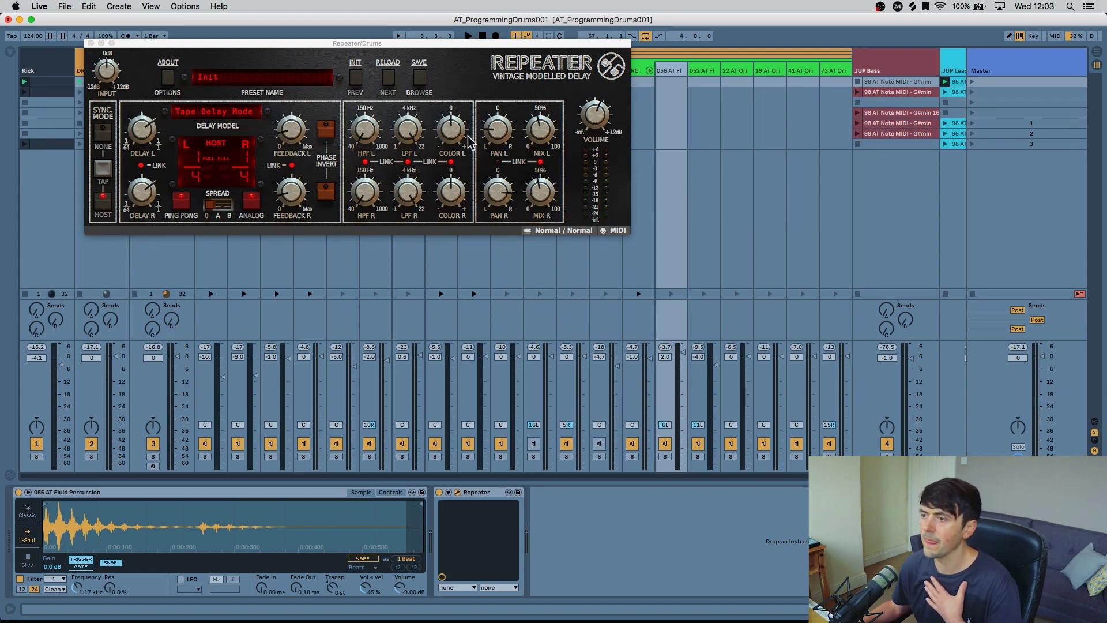
- Check Repeater's left-channel panning, audition the percussion sample with the delay and close the plug-in window
left_click(495, 132)
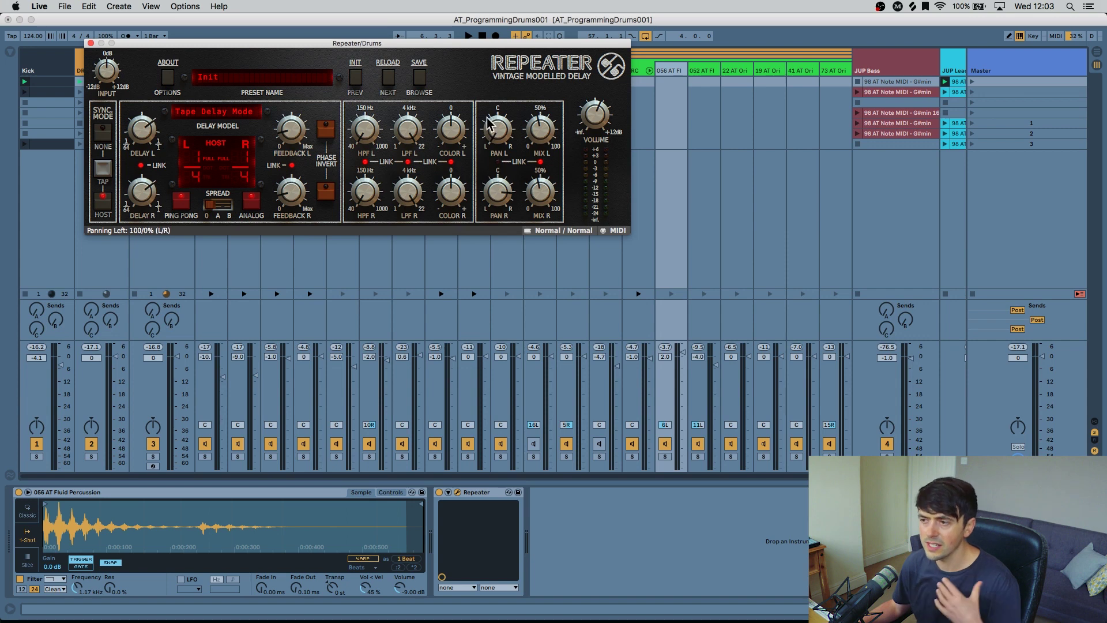
left_click_drag(496, 129, 502, 82)
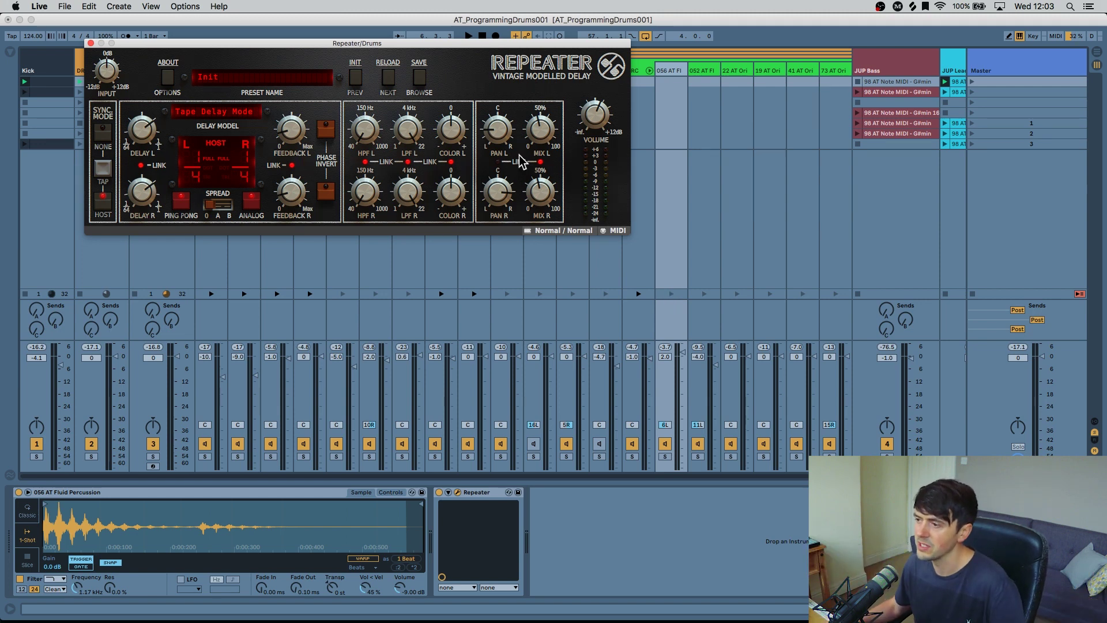
left_click(671, 292)
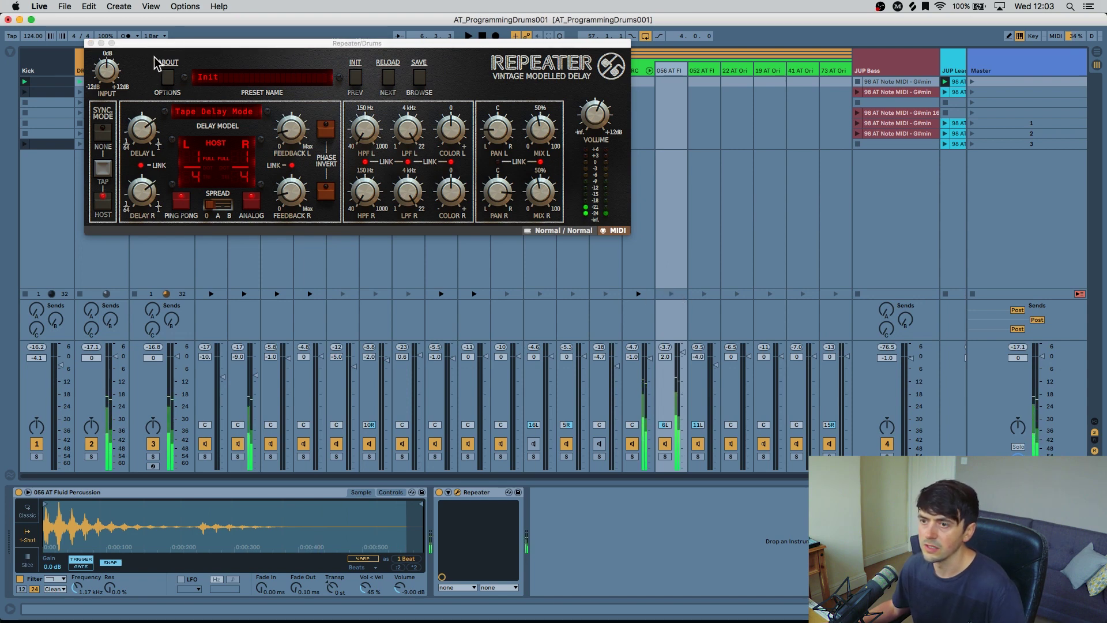
left_click(90, 44)
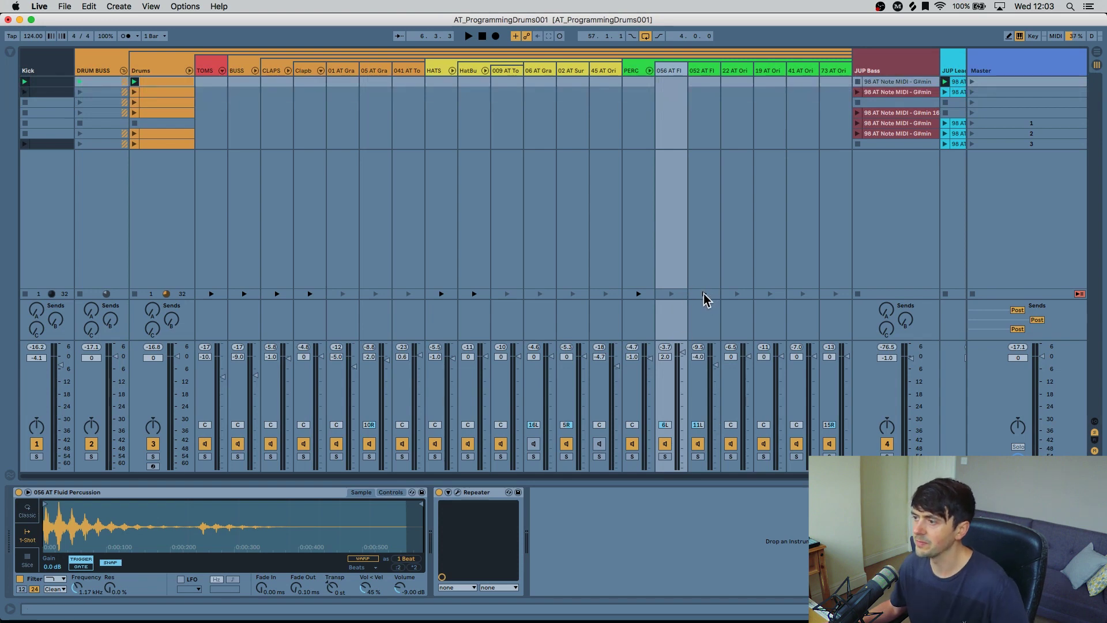
- Switch on PSP SpringBox on the 052 AT Fluid Foley chain, audition the sample with its Default preset and close the window
left_click(707, 70)
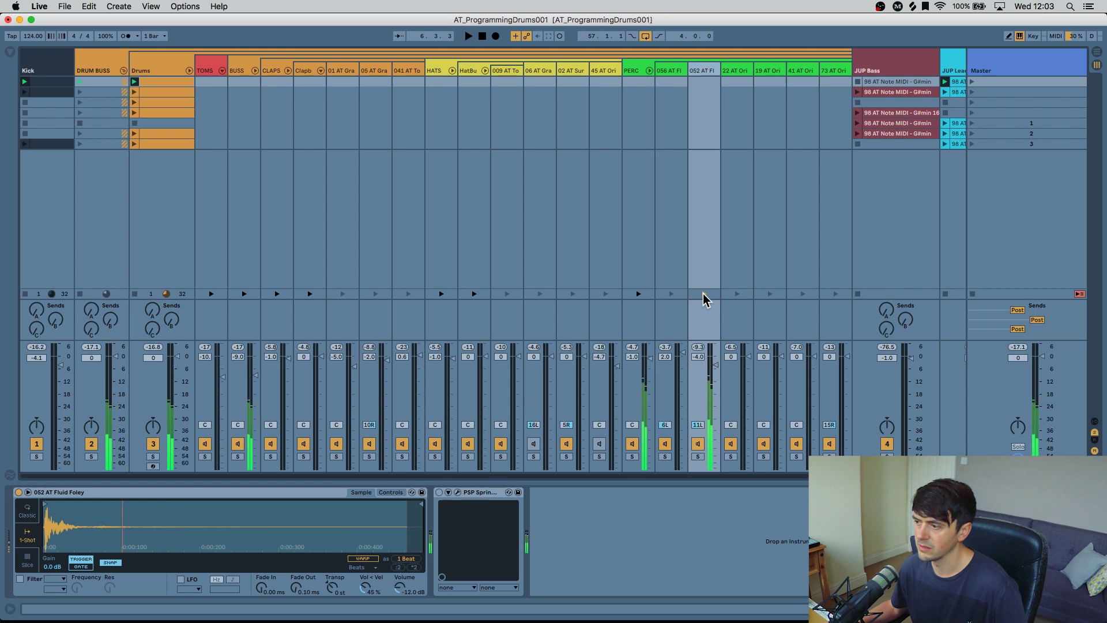
left_click(457, 491)
left_click_drag(761, 255, 364, 63)
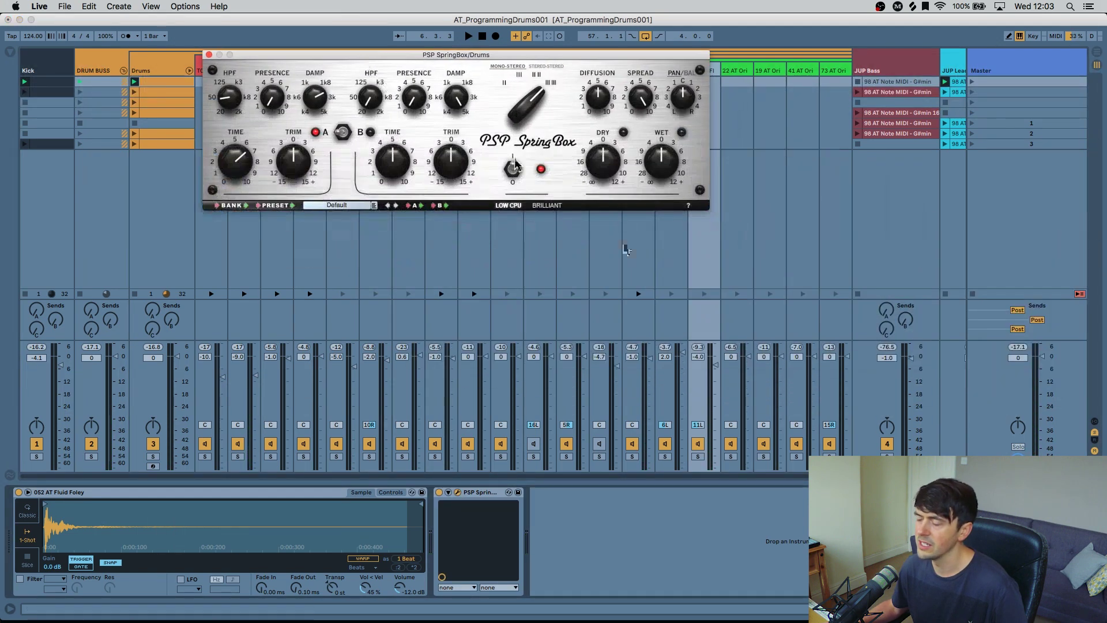
left_click(704, 300)
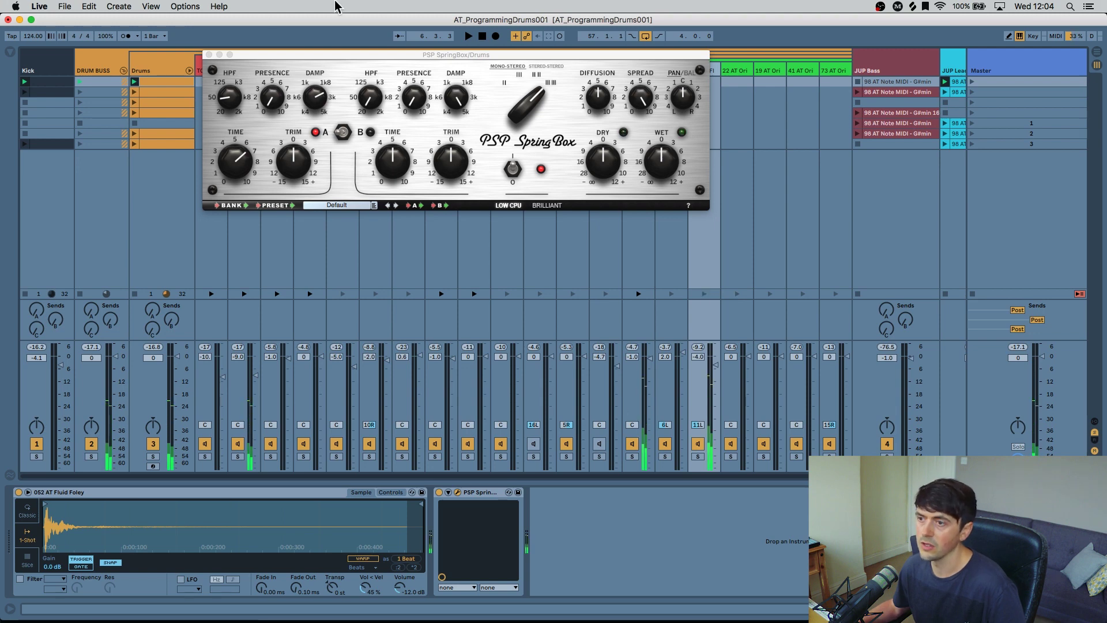
left_click(208, 54)
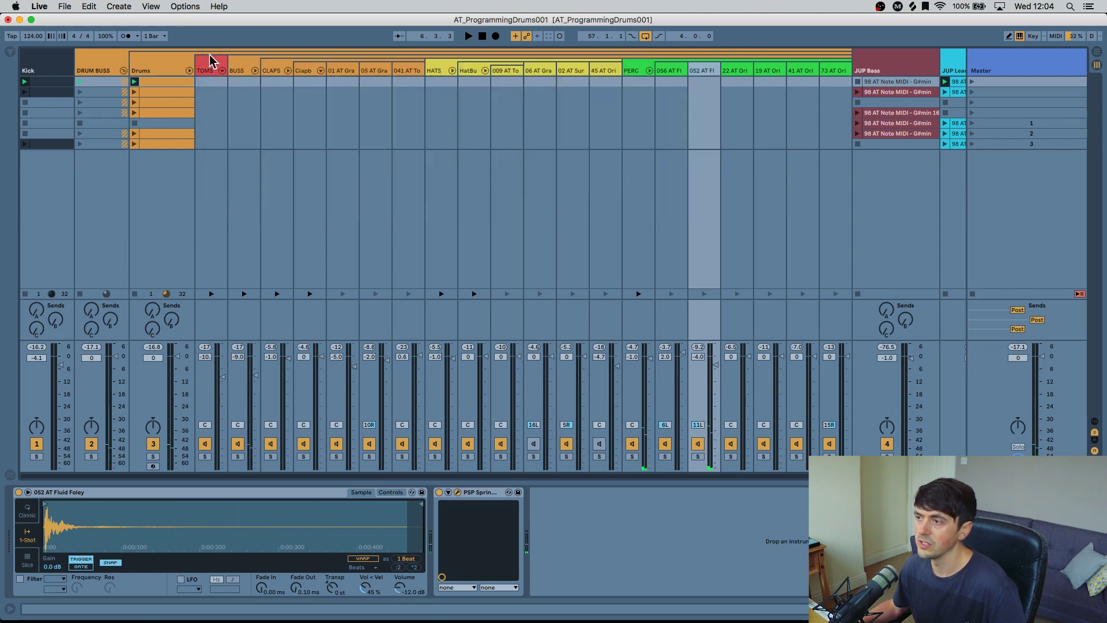
- Switch off the Simple Delay on the 22 AT Origin Perc Loop chain and audition the dry sample
left_click(732, 71)
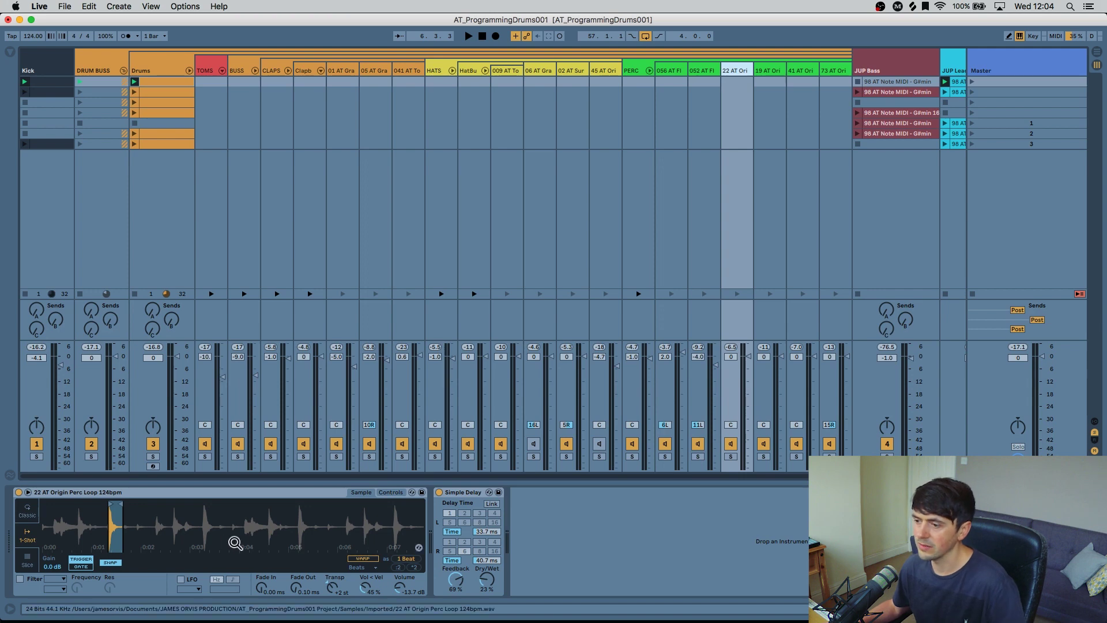
left_click(439, 492)
left_click(738, 294)
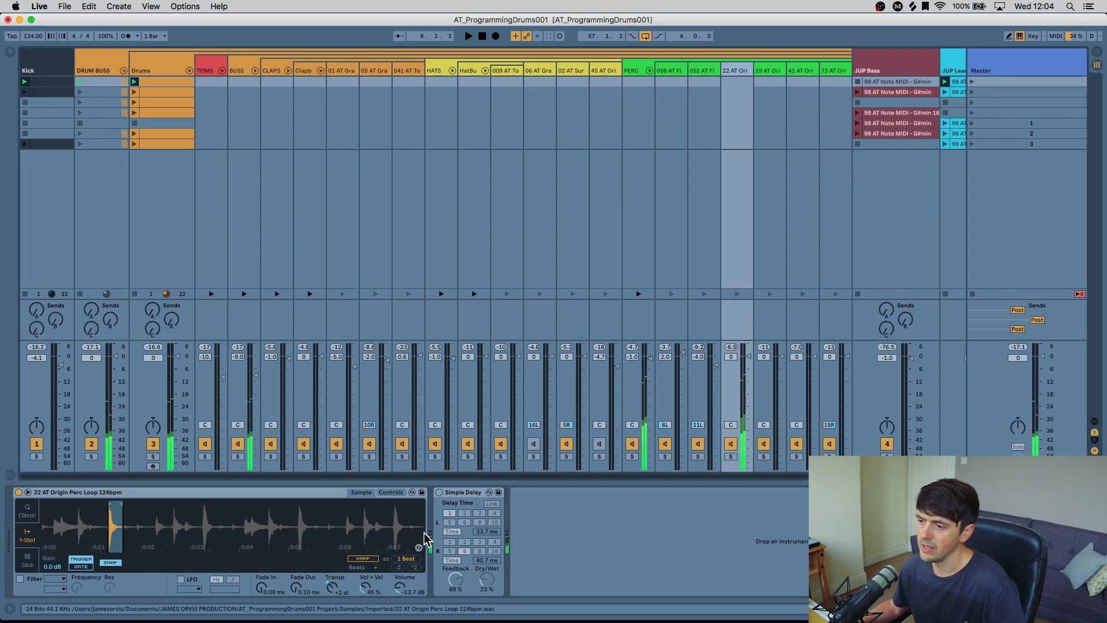
- Set the Simple Delay's Dry/Wet to 100% on the 22 AT Origin Perc Loop chain and audition the fully wet sample
left_click(734, 294)
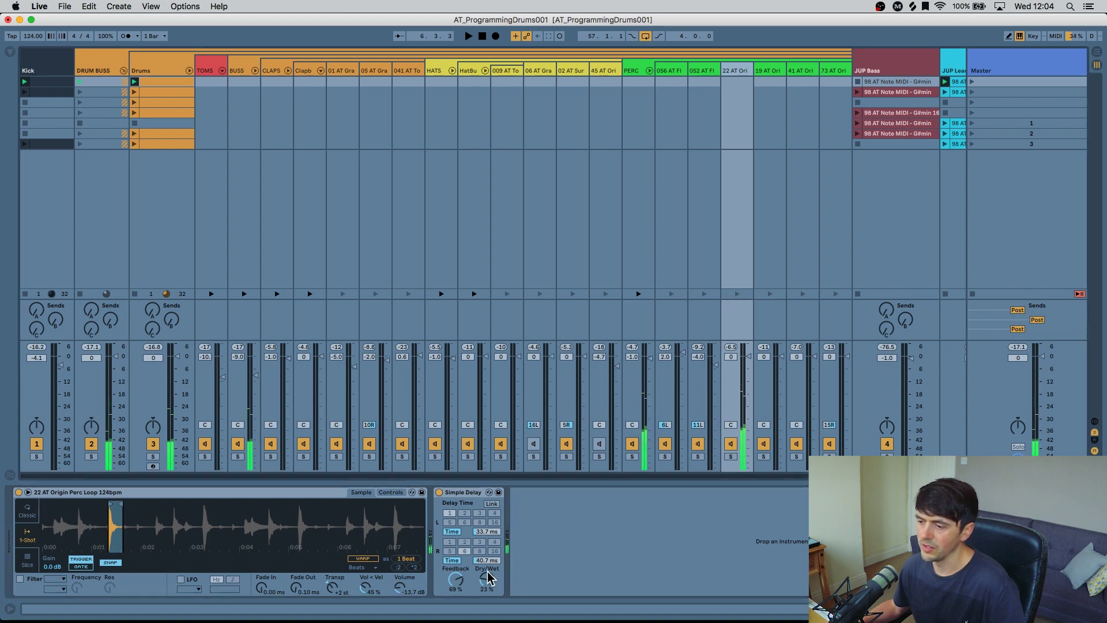
left_click_drag(486, 576, 483, 577)
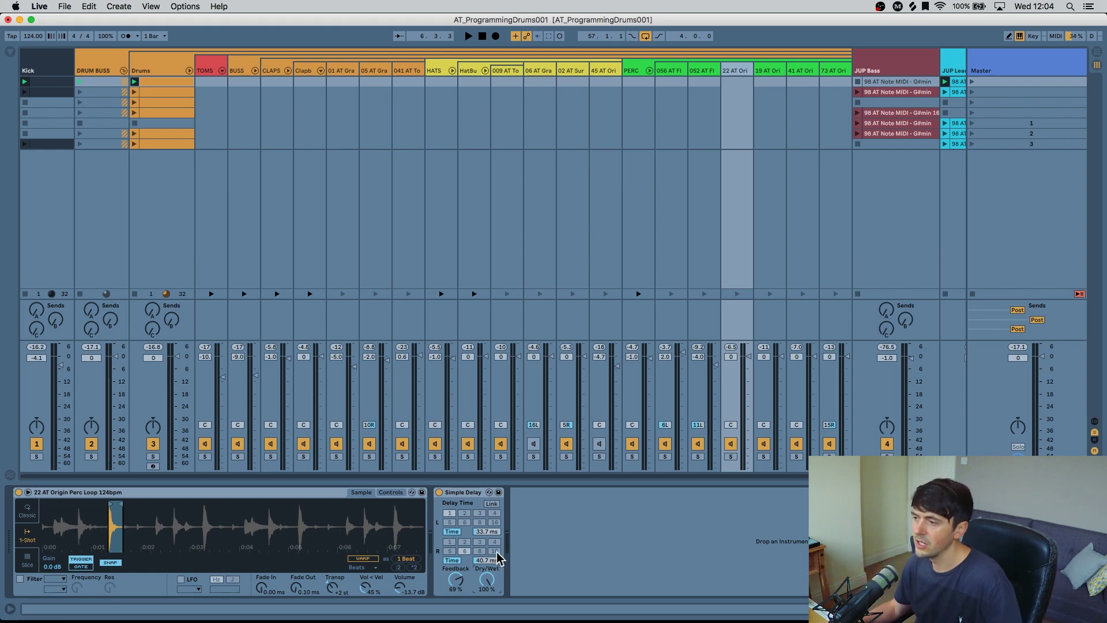
left_click(737, 294)
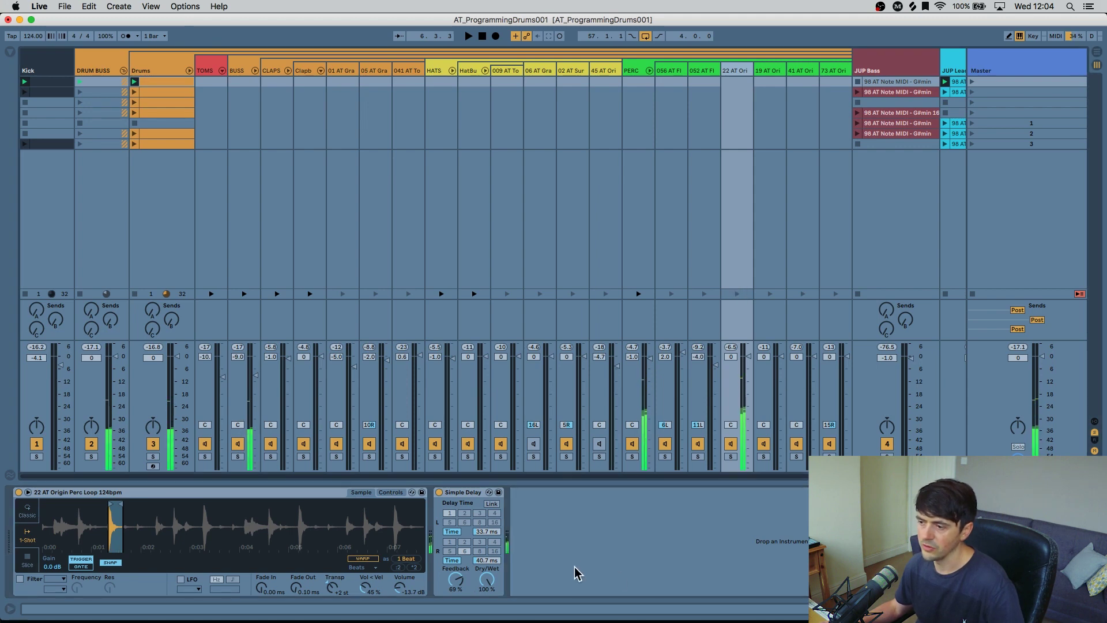
- Bring the Simple Delay's Dry/Wet down to 31%, auditioning the perc loop at settings of 25% and 38% along the way
left_click_drag(500, 577, 500, 605)
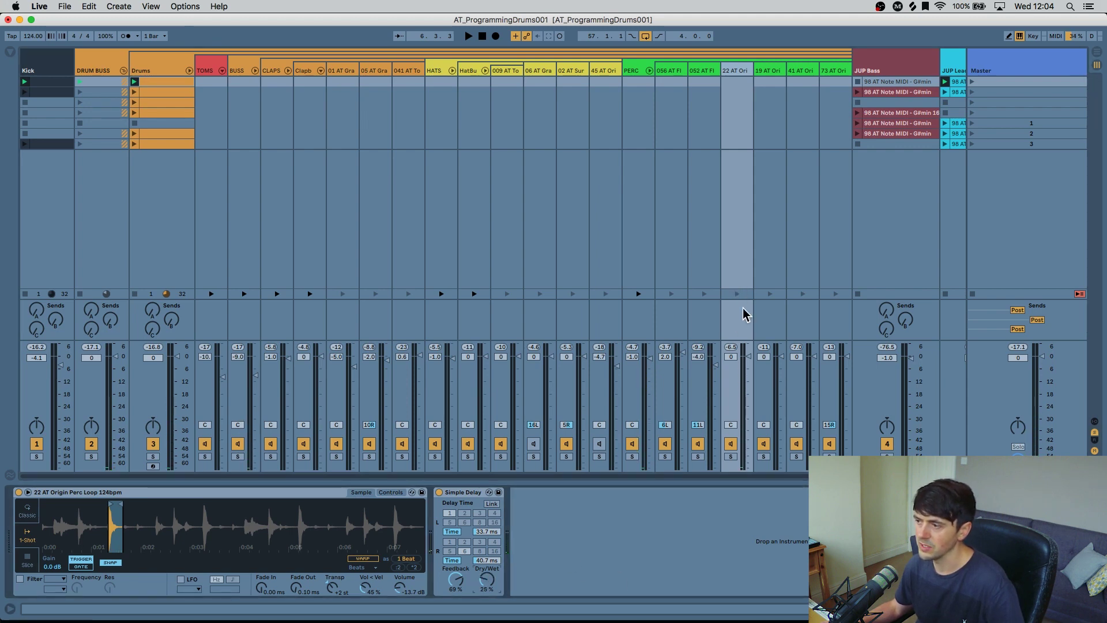
left_click(736, 294)
left_click_drag(487, 580, 487, 569)
left_click(738, 294)
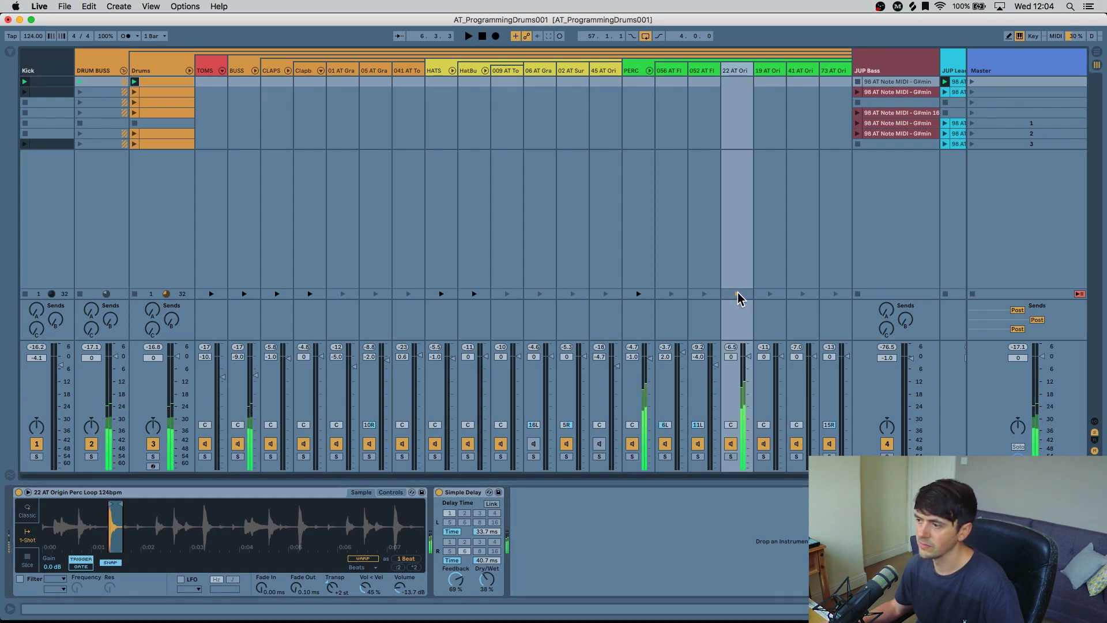
left_click_drag(487, 579, 487, 583)
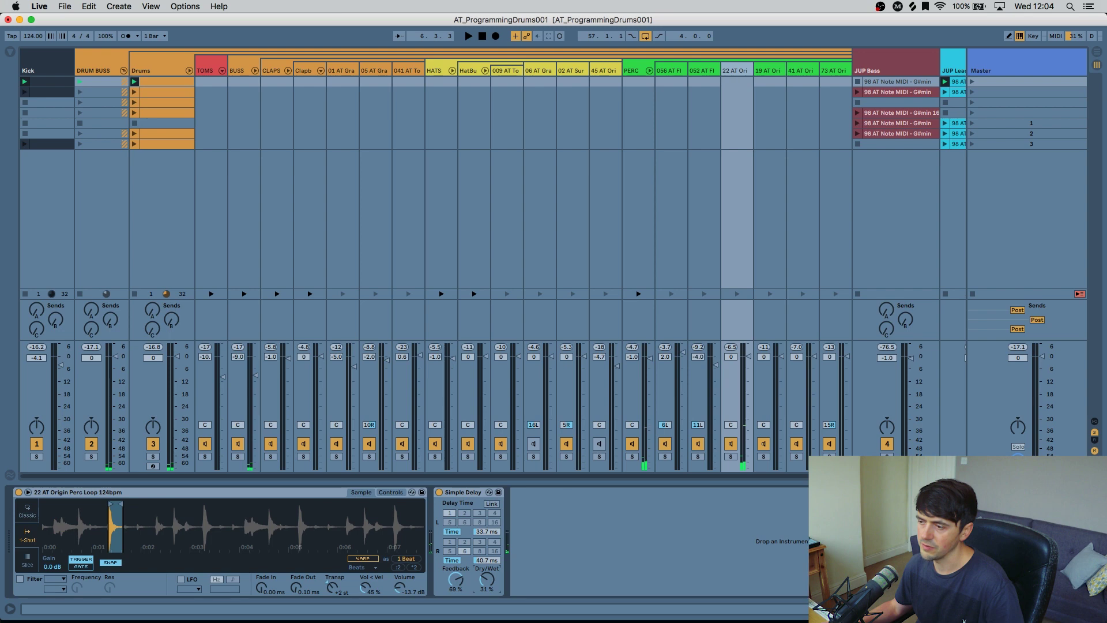
- Solo the 19 AT Origin Perc Loop chain and open its Guitar Rig 5 plug-in to view the Brookside rack
left_click(767, 67)
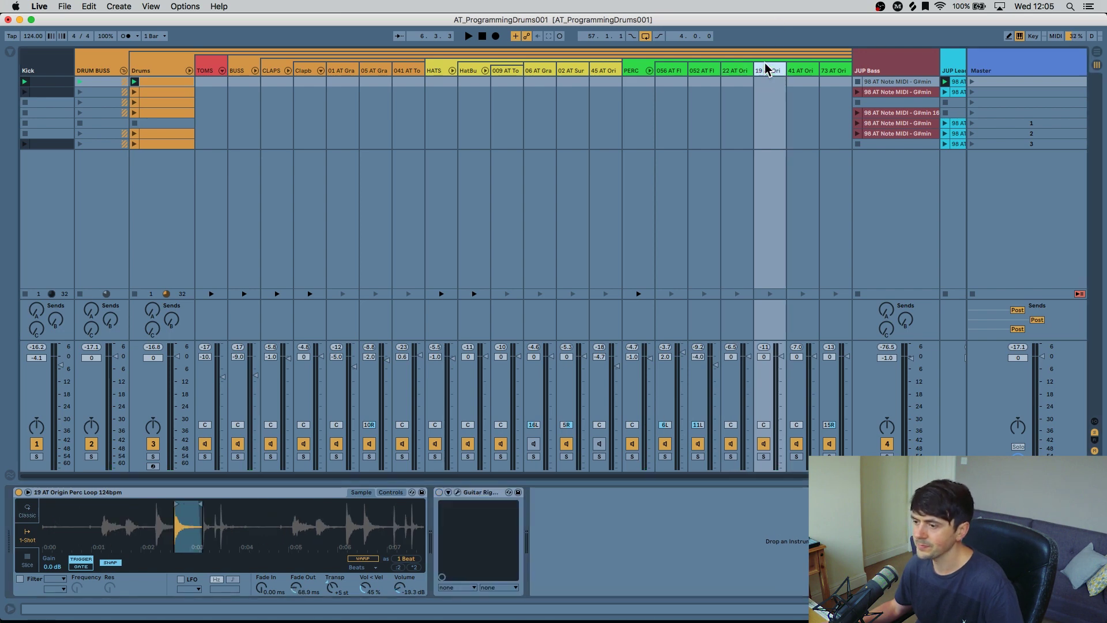
left_click(765, 456)
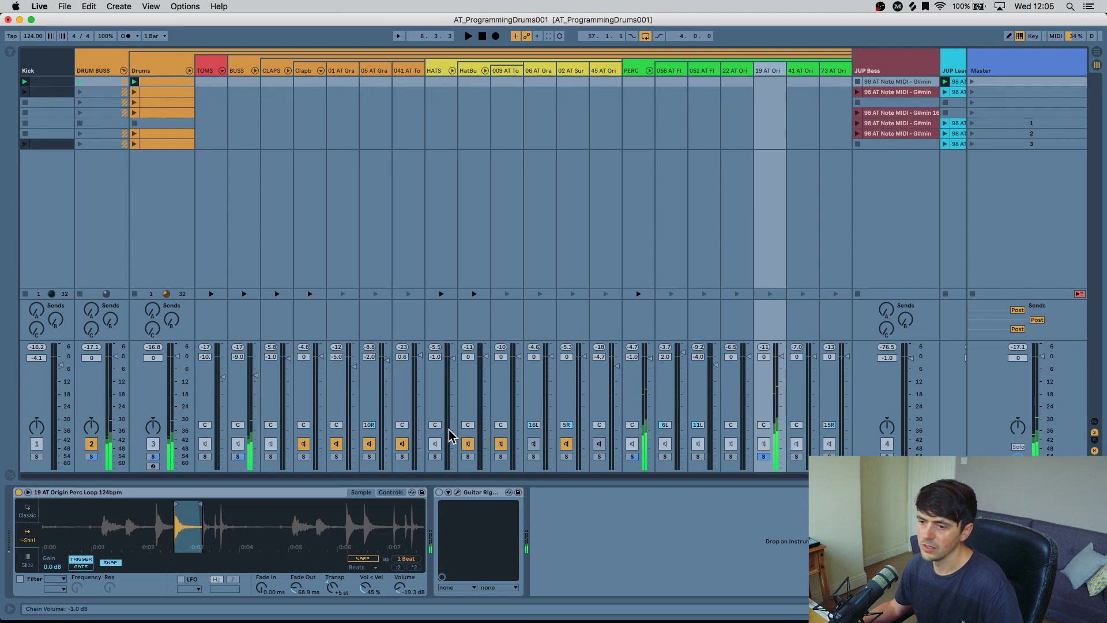
left_click(458, 492)
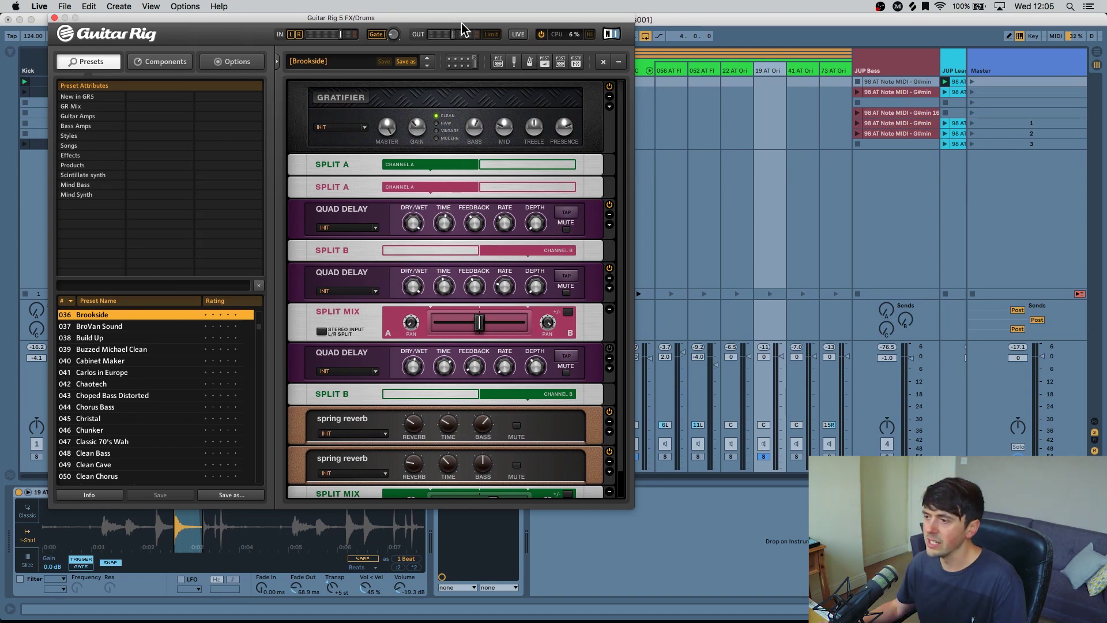
scroll(614, 236, "down", 2)
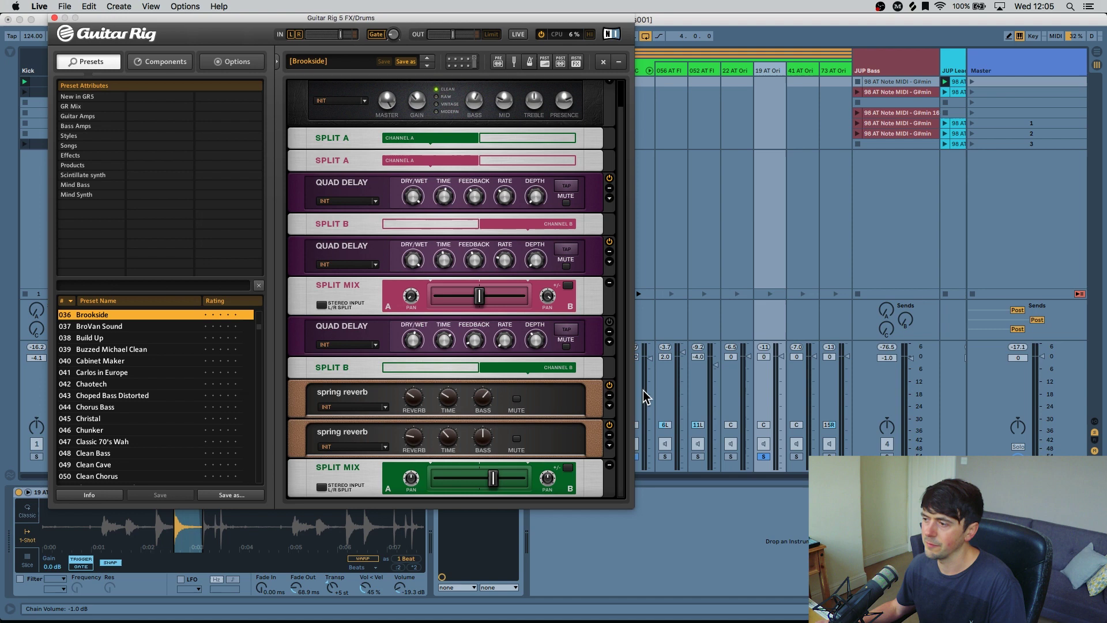
- Audition the perc sample through Guitar Rig's Quad Delays and spring reverbs and close the plug-in window
left_click(773, 292)
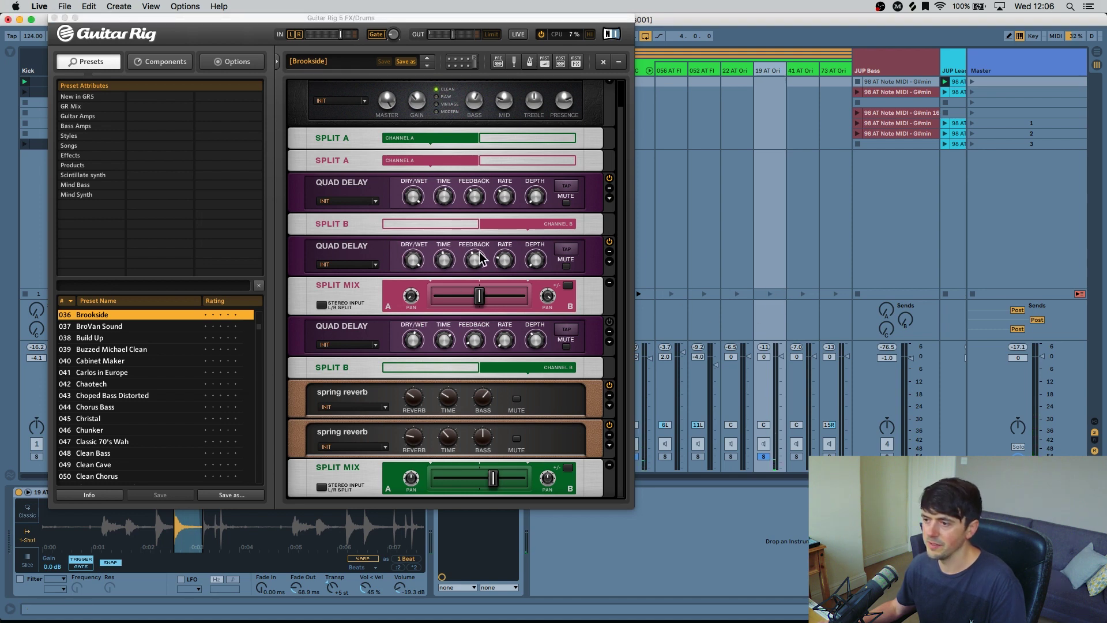
left_click(627, 286)
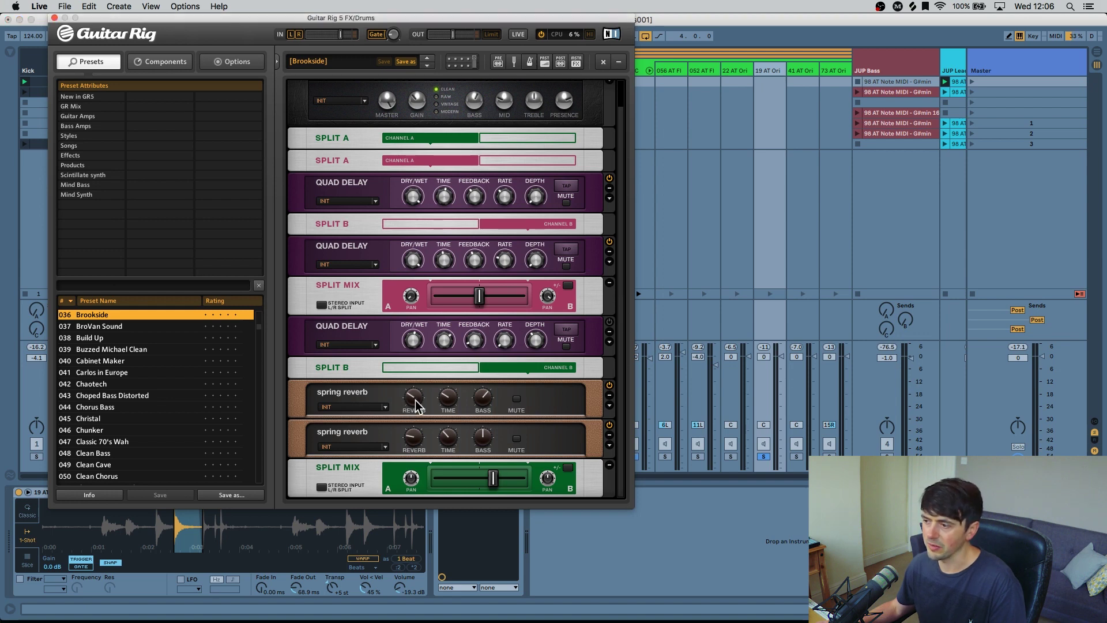
left_click(770, 295)
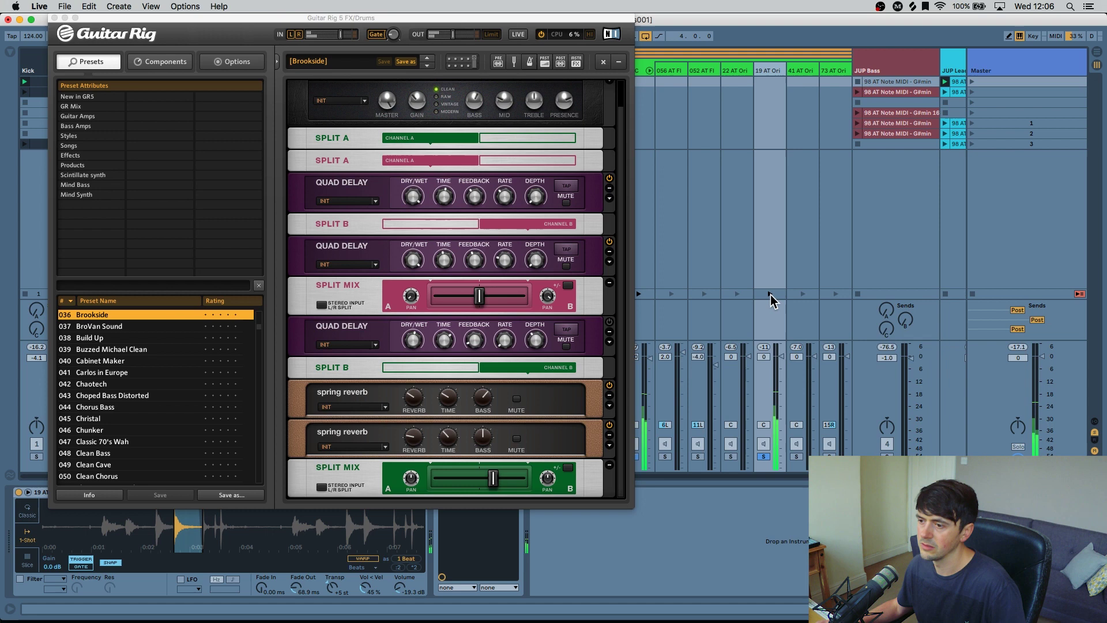
left_click(53, 19)
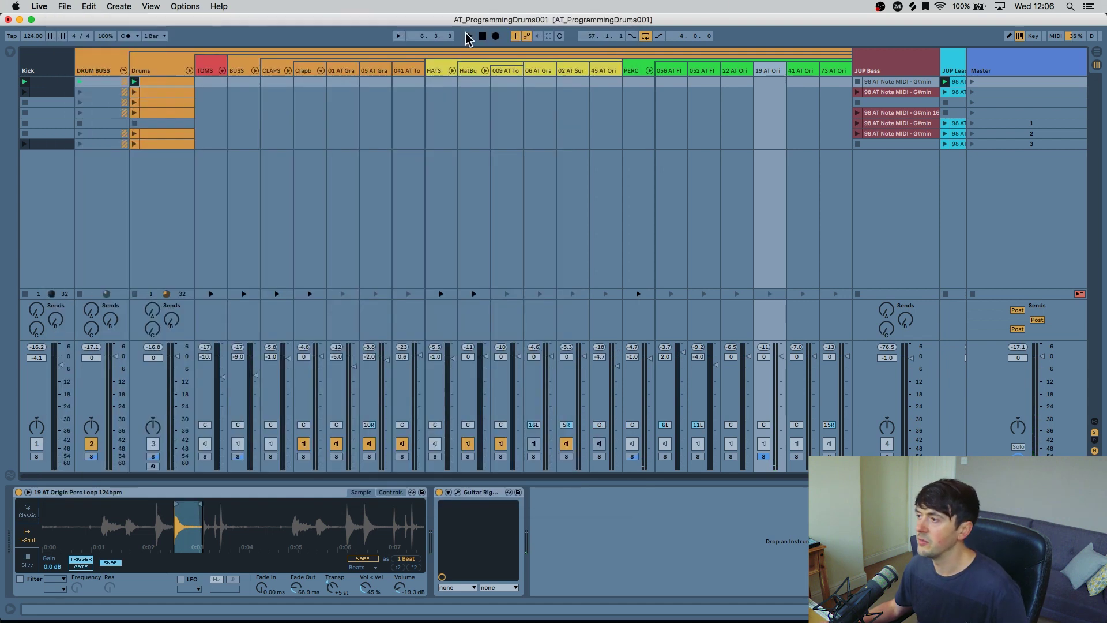
- Solo the 41 AT Origin Perc Loop chain and compare its sample with the Simple Delay switched off and on
left_click(793, 70)
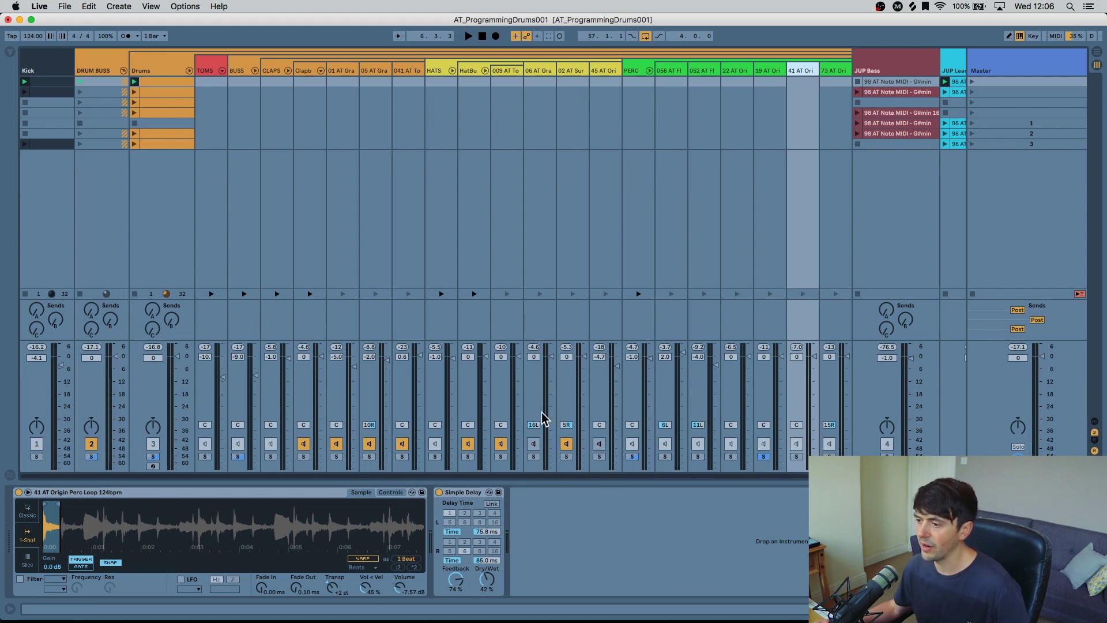
left_click(797, 456)
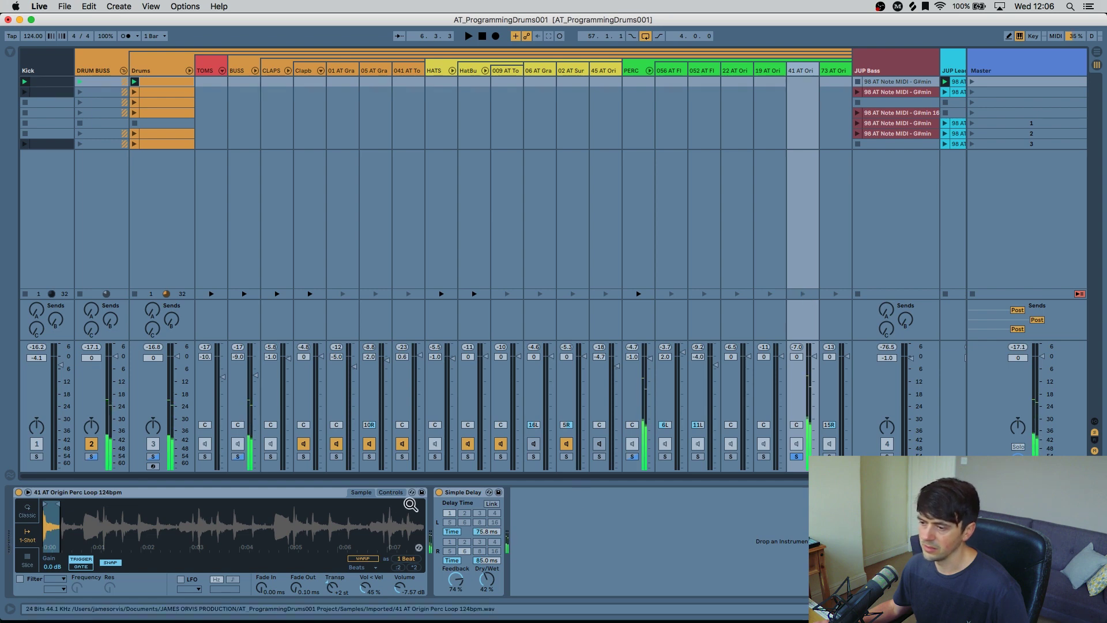
left_click(439, 492)
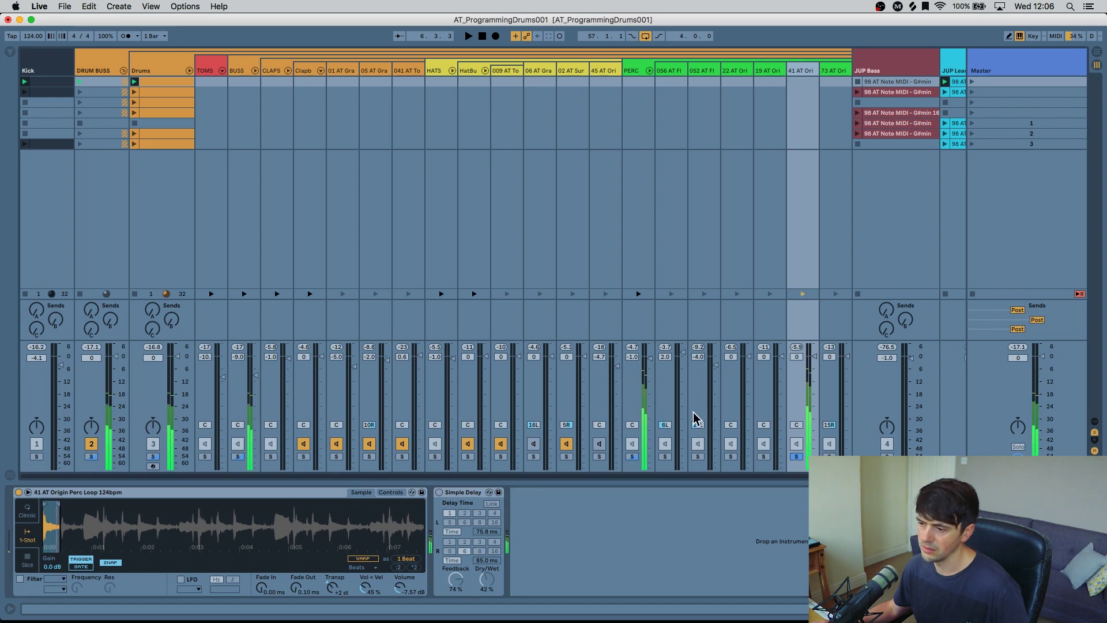
left_click(439, 492)
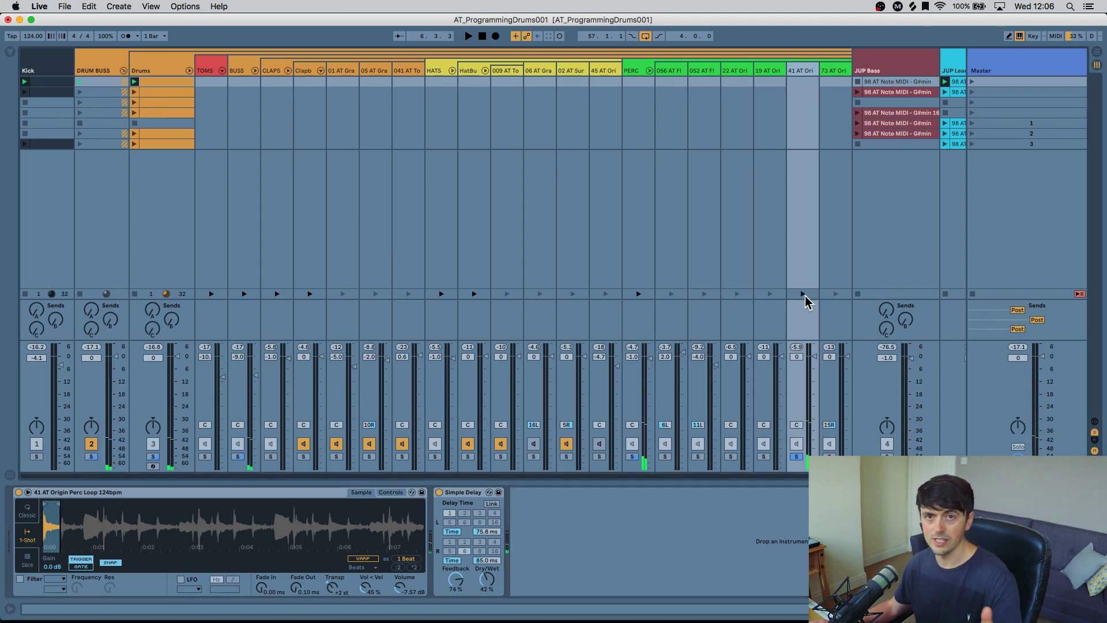
- Select the 73 AT Origin Perc Loop chain and play the set to hear all drum layers together
left_click(831, 67)
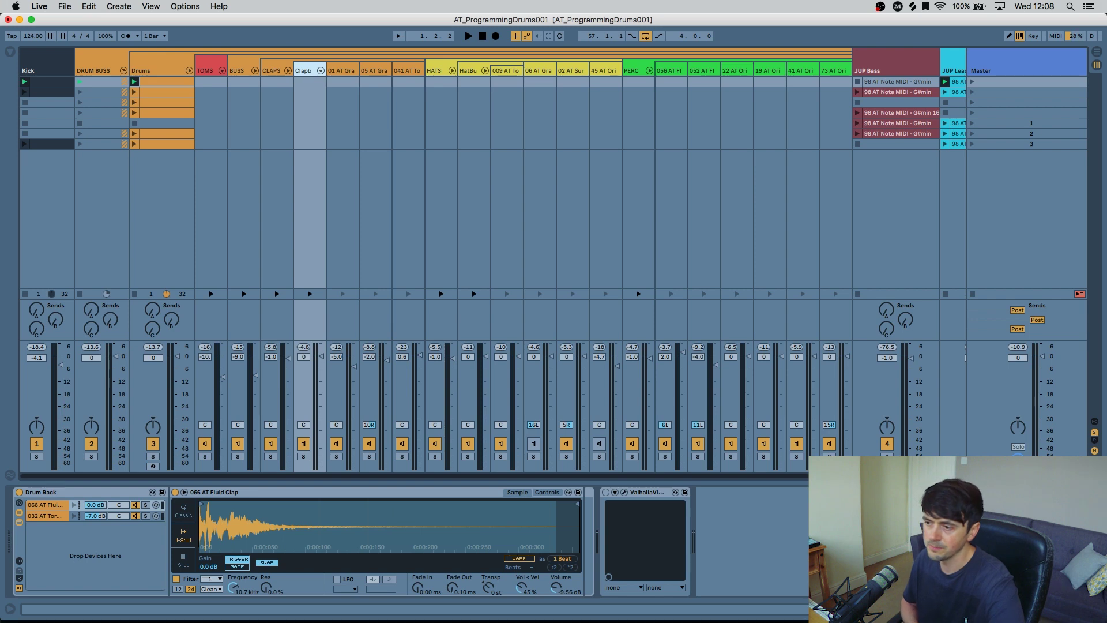
key("space")
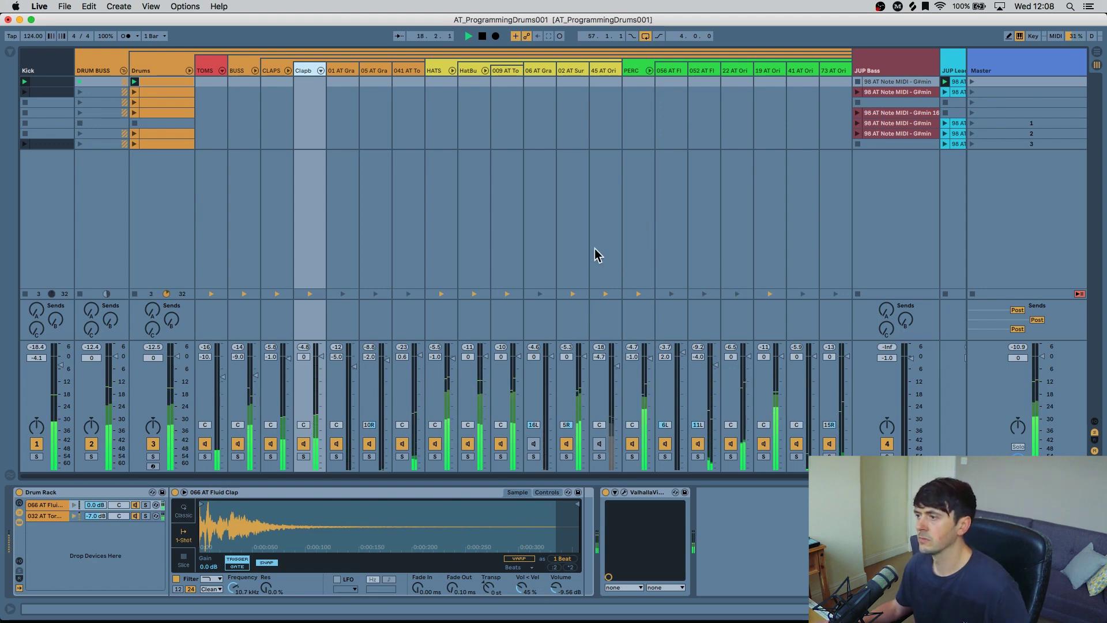
key("space")
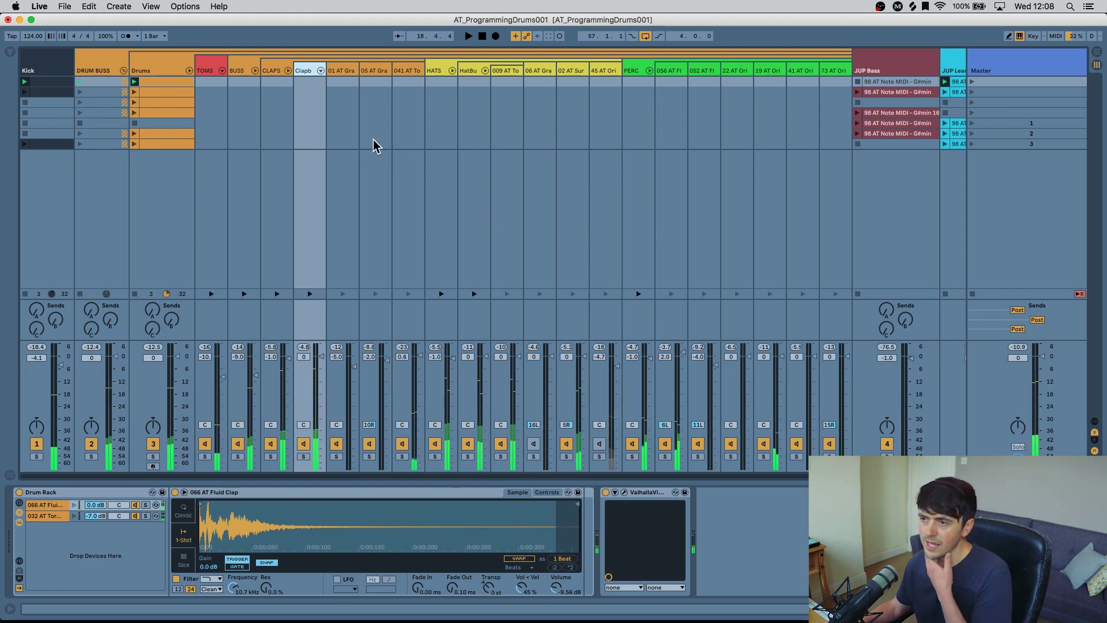
- Open the Drums track's first clip to show its MIDI notes and envelope settings
left_click(155, 72)
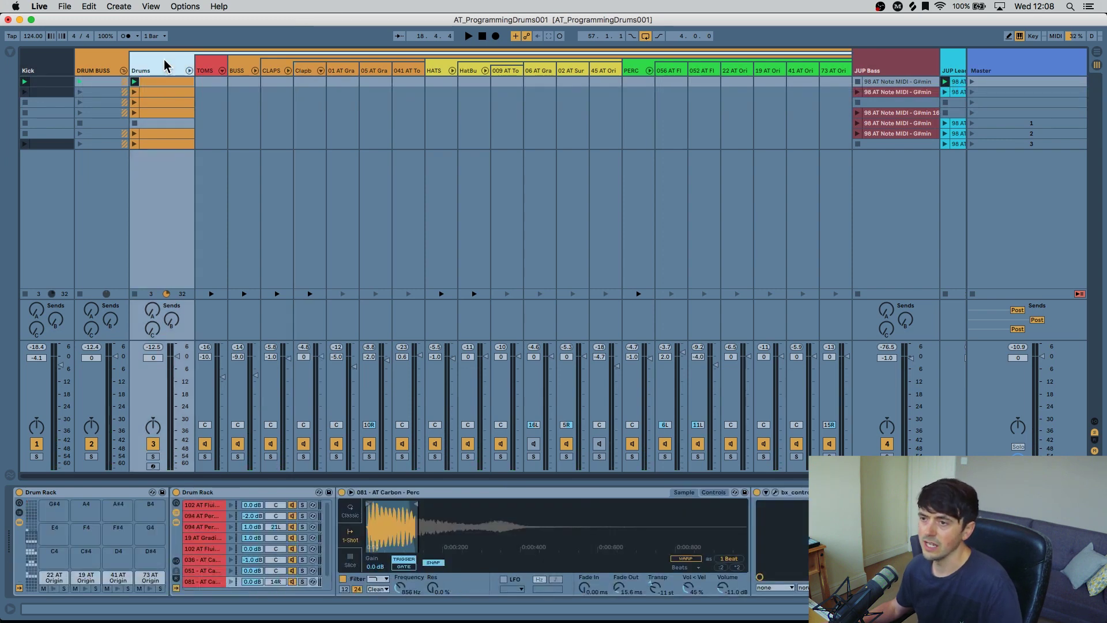
double_click(160, 81)
key("shift+Tab")
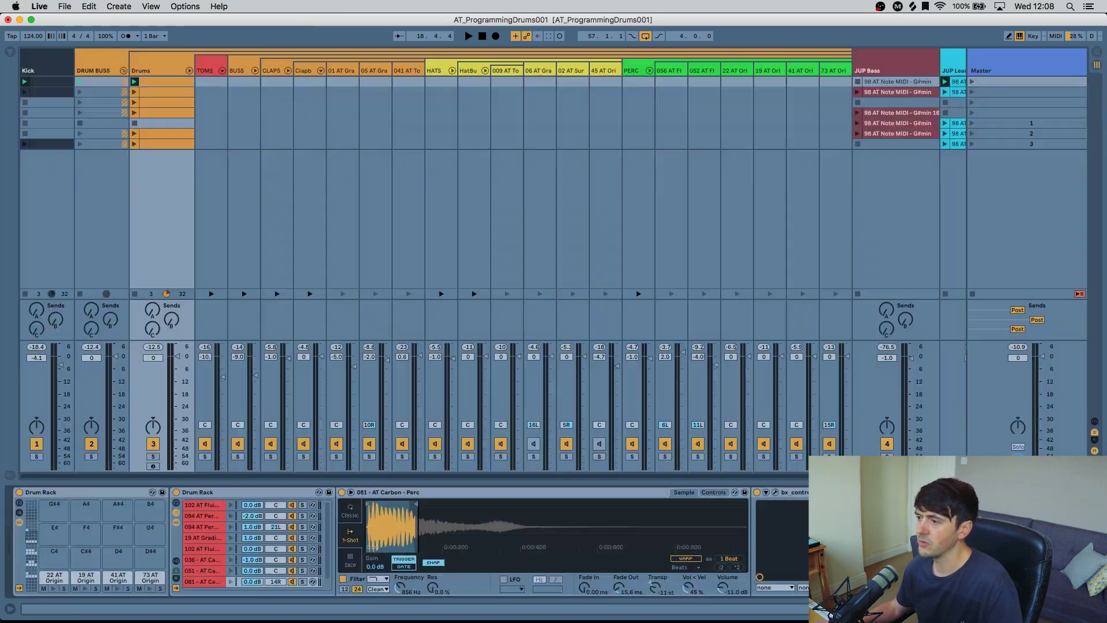
key("shift+Tab")
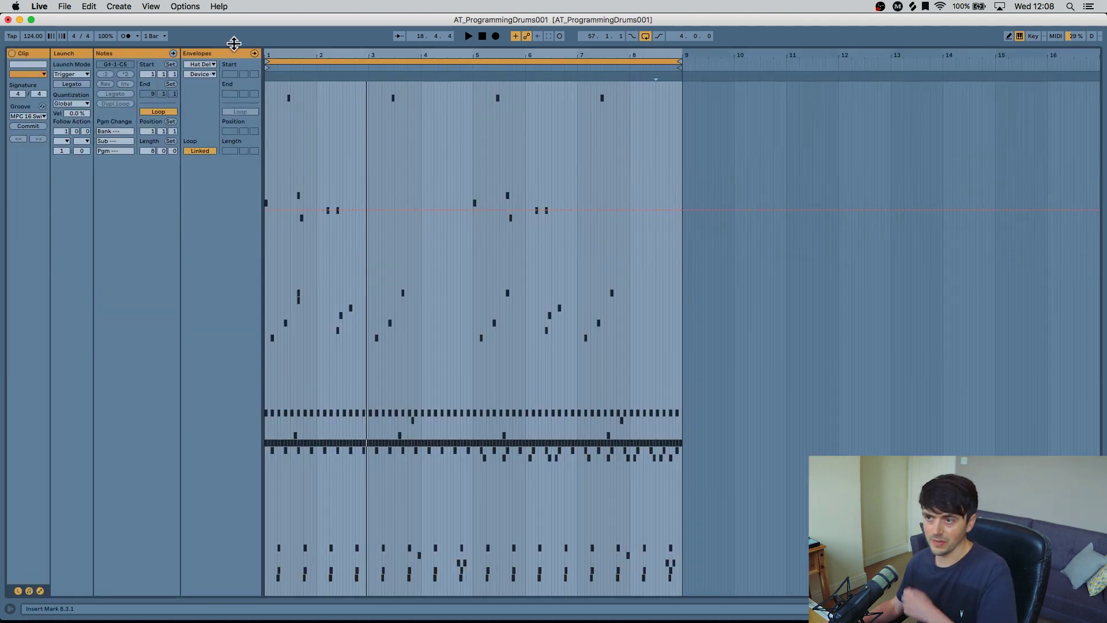
- Display the clip envelope for the TimeA parameter of PSP SpringBox on the 052 AT Fluid Foley chain
left_click(203, 64)
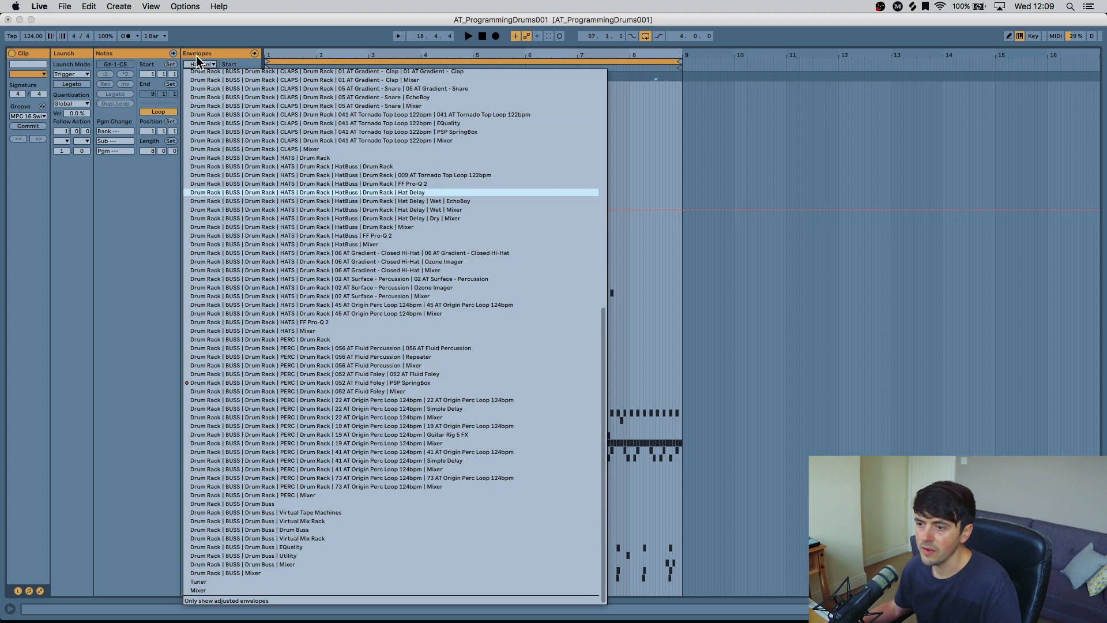
left_click(263, 383)
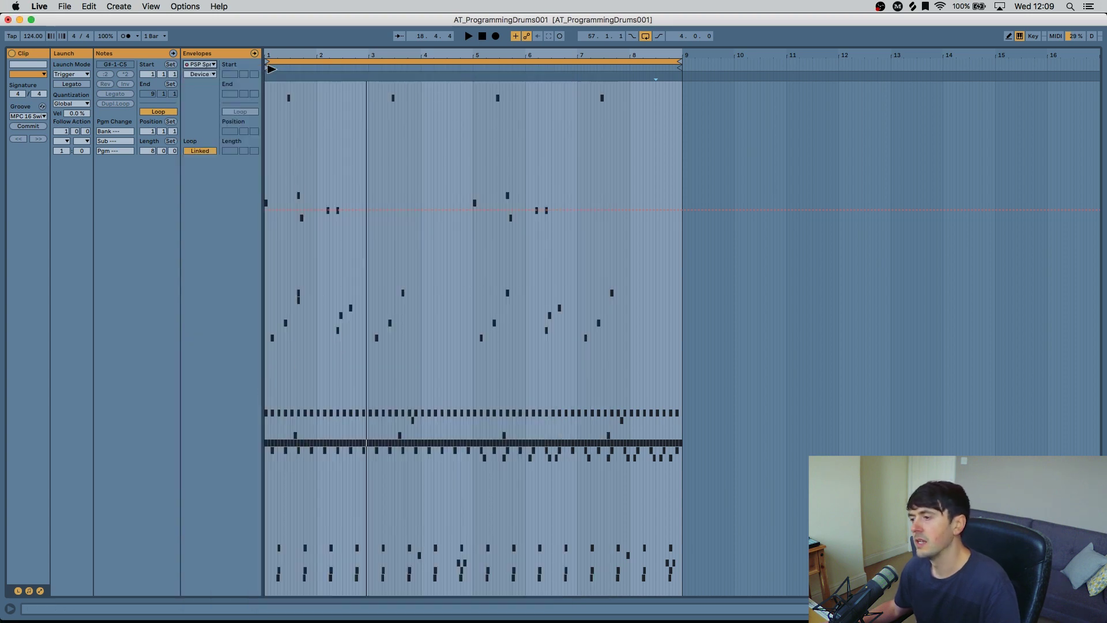
left_click(203, 74)
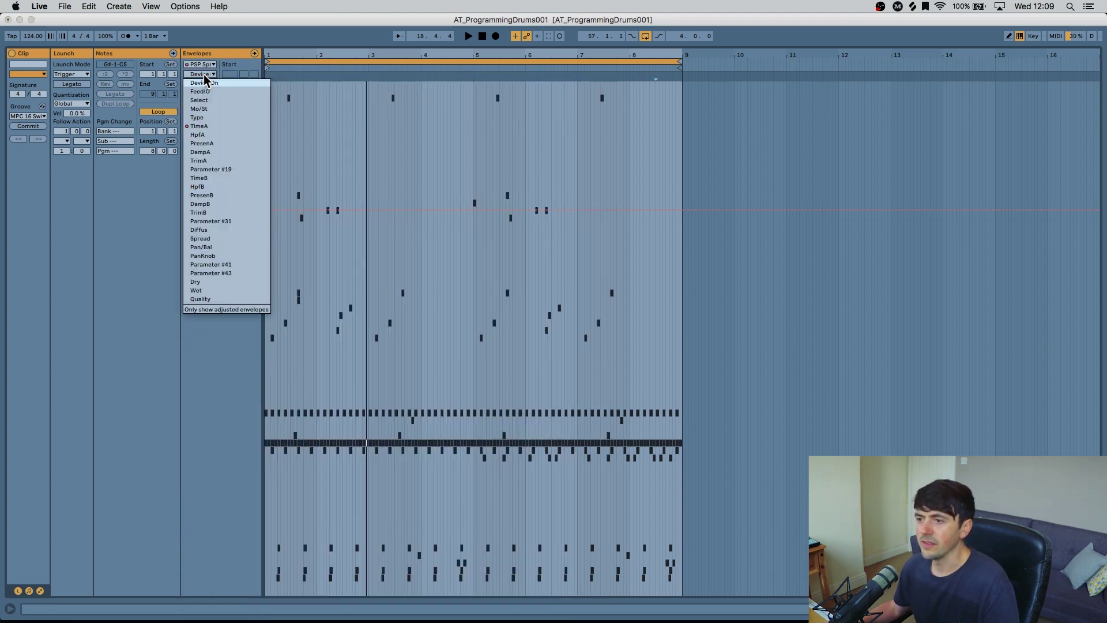
left_click(208, 128)
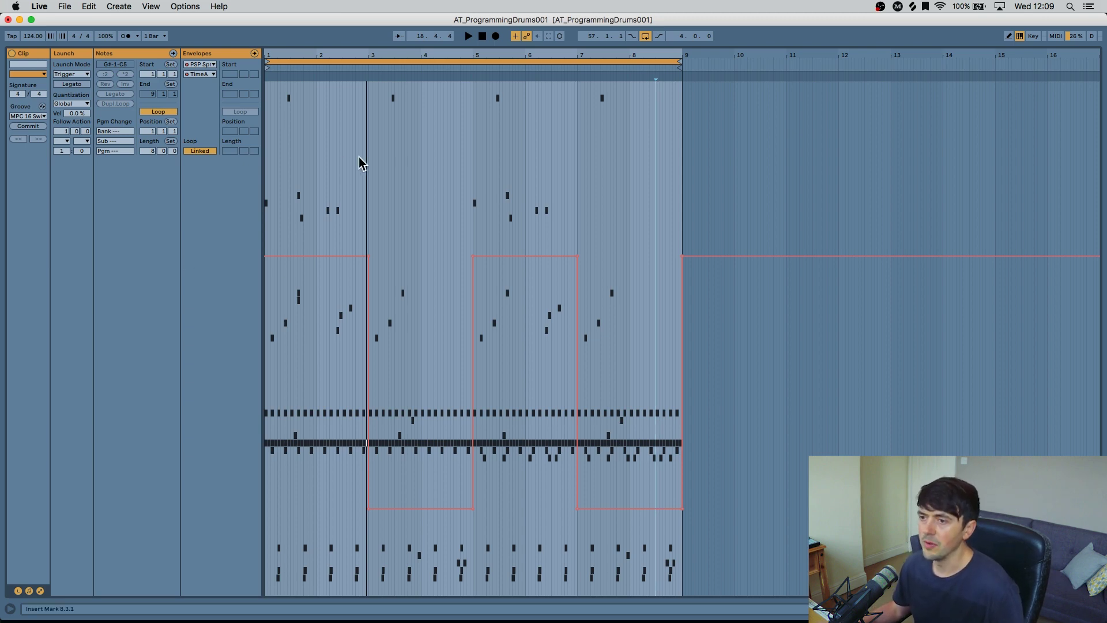
- Recheck the envelope's device and parameter choices, keeping PSP SpringBox on 052 AT Fluid Foley with TimeA
left_click(209, 74)
left_click(209, 74)
left_click(208, 74)
left_click(206, 75)
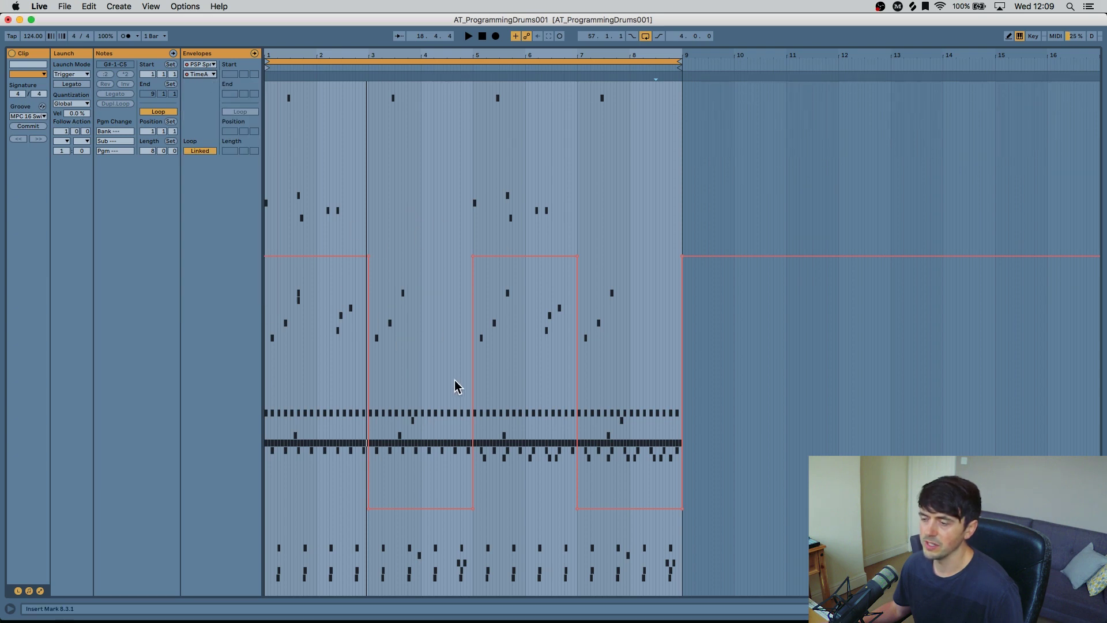
left_click(201, 64)
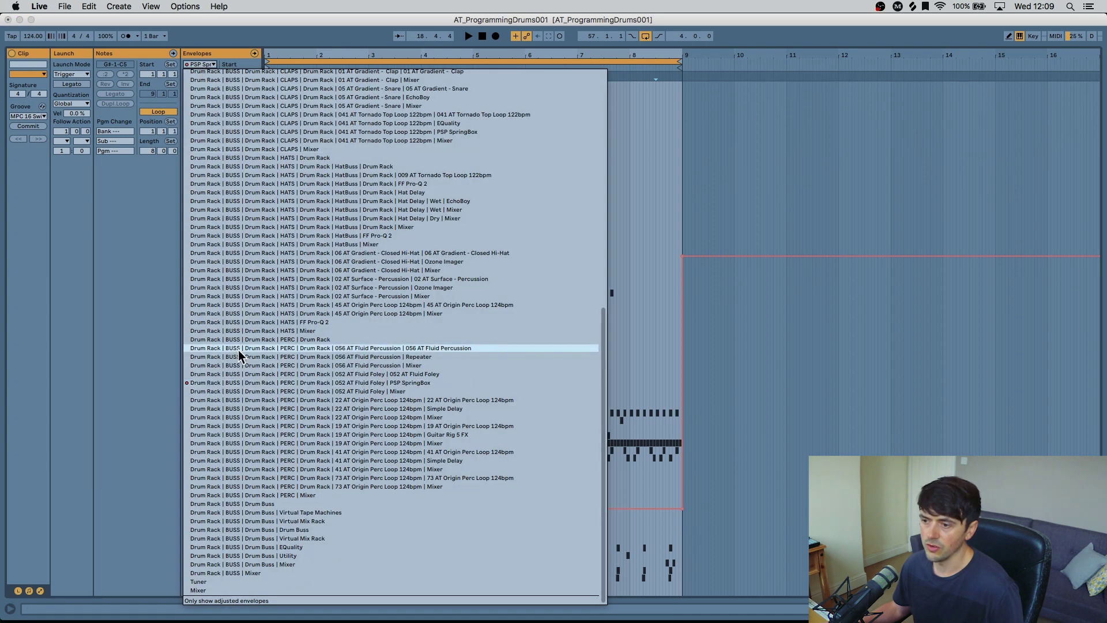
left_click(271, 383)
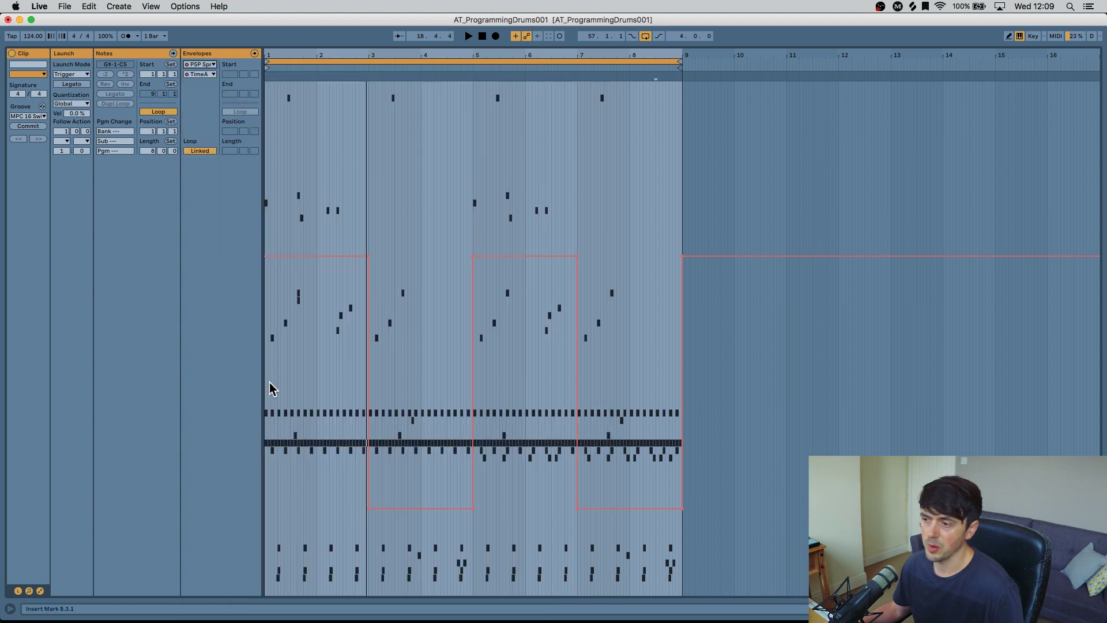
left_click(201, 74)
left_click(207, 75)
- Examine the stepped TimeA automation across the clip, glancing at the session mixer and returning to the envelope
mouse_move(370, 259)
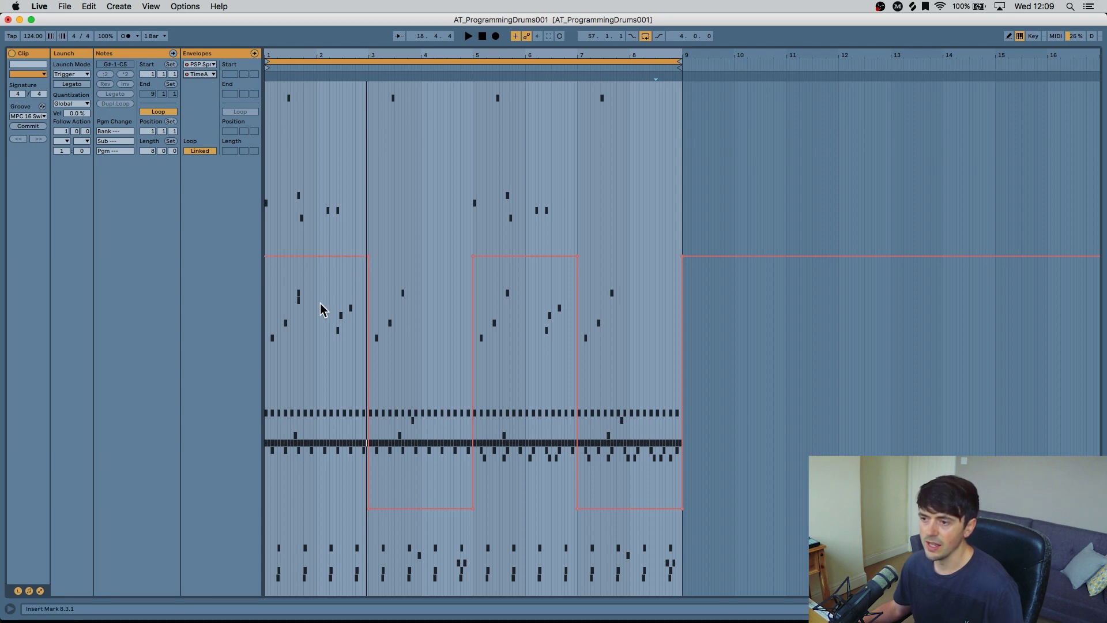
mouse_move(418, 507)
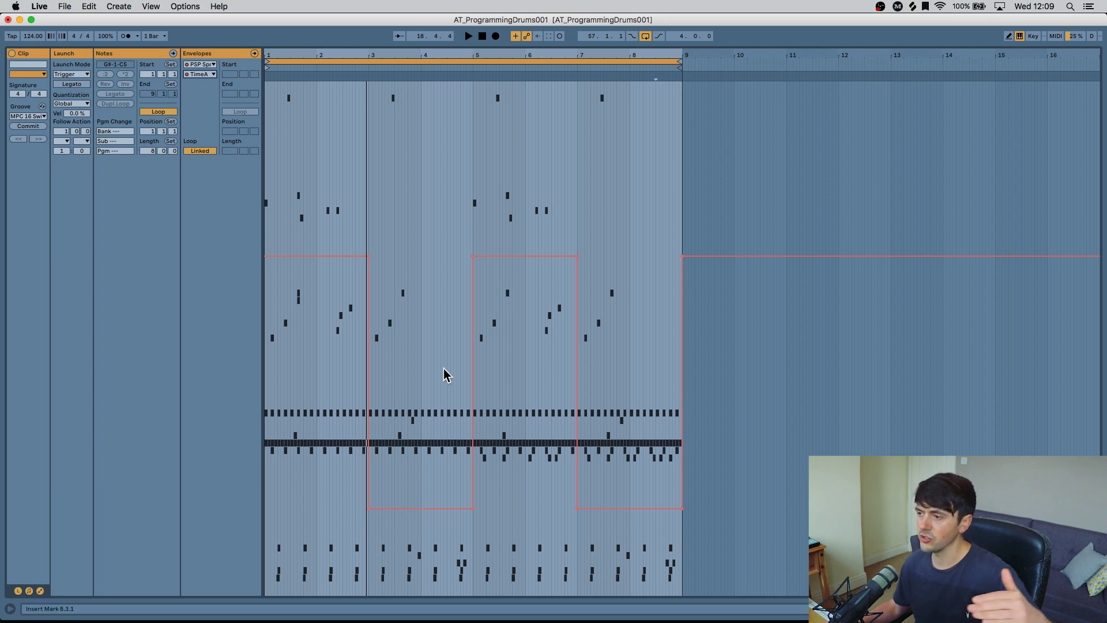
left_click(614, 262)
key("Tab")
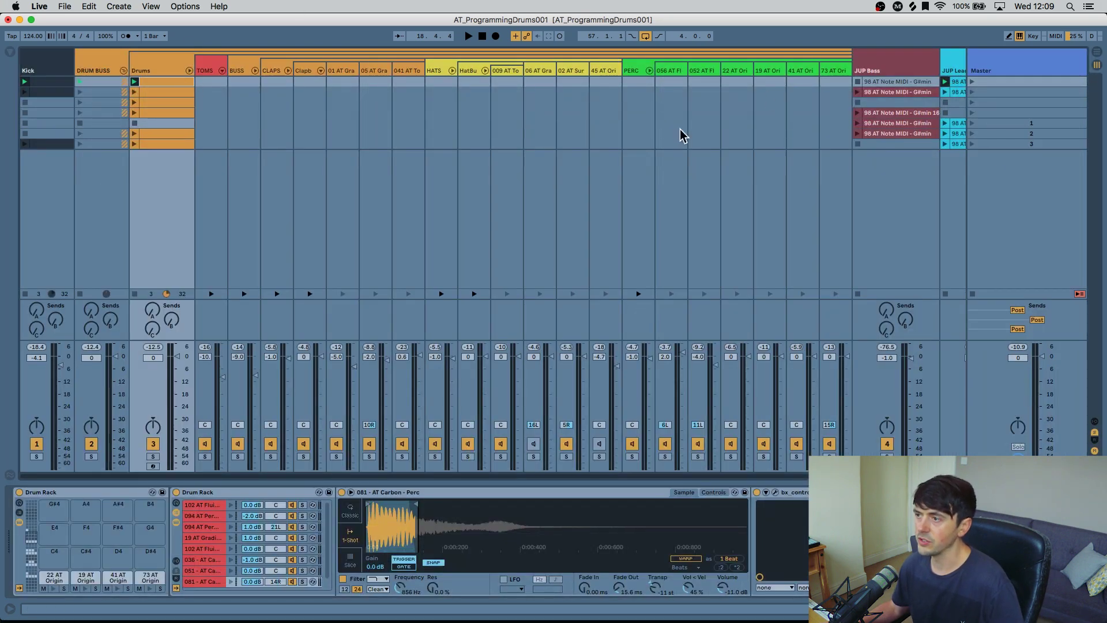
key("Tab")
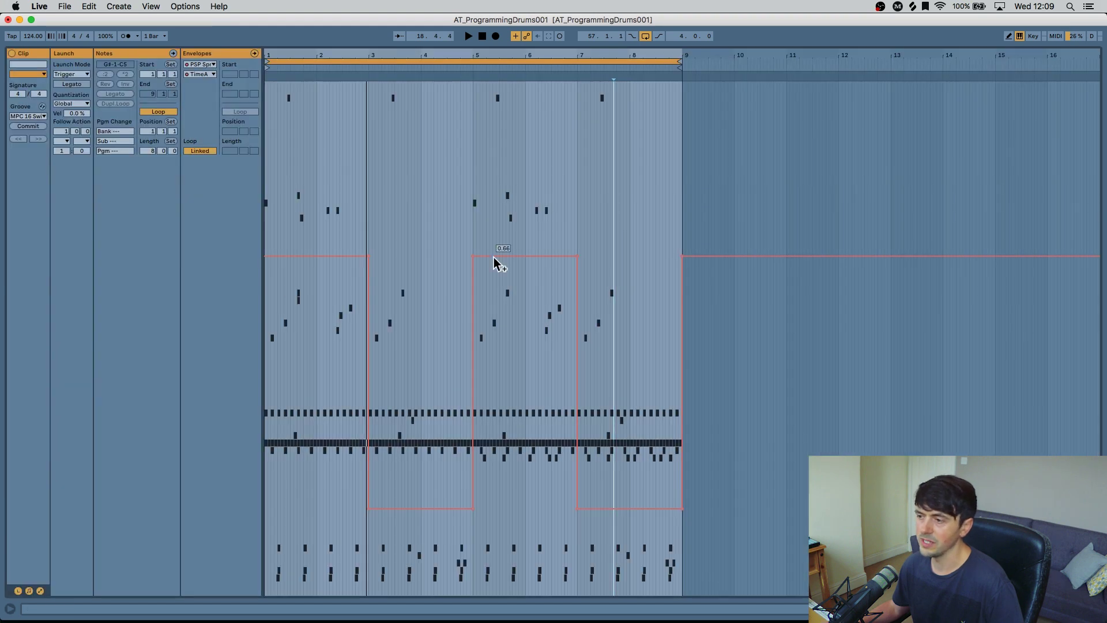
- Return to the session mixer and review the effect chains of the Drums, DRUM BUSS and Kick tracks
key("Tab")
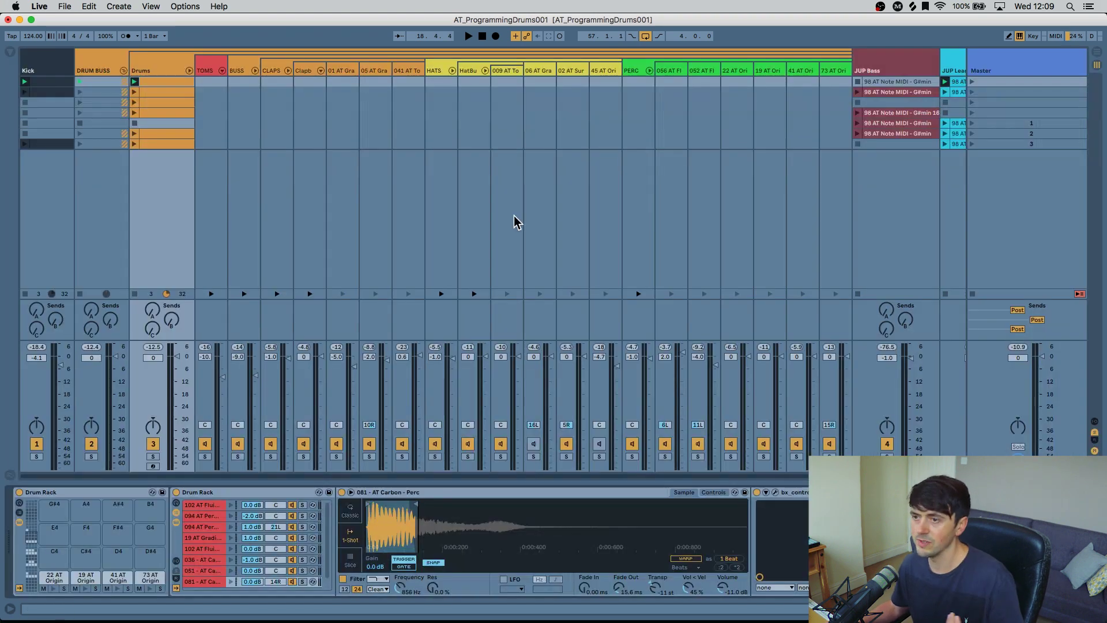
left_click(174, 64)
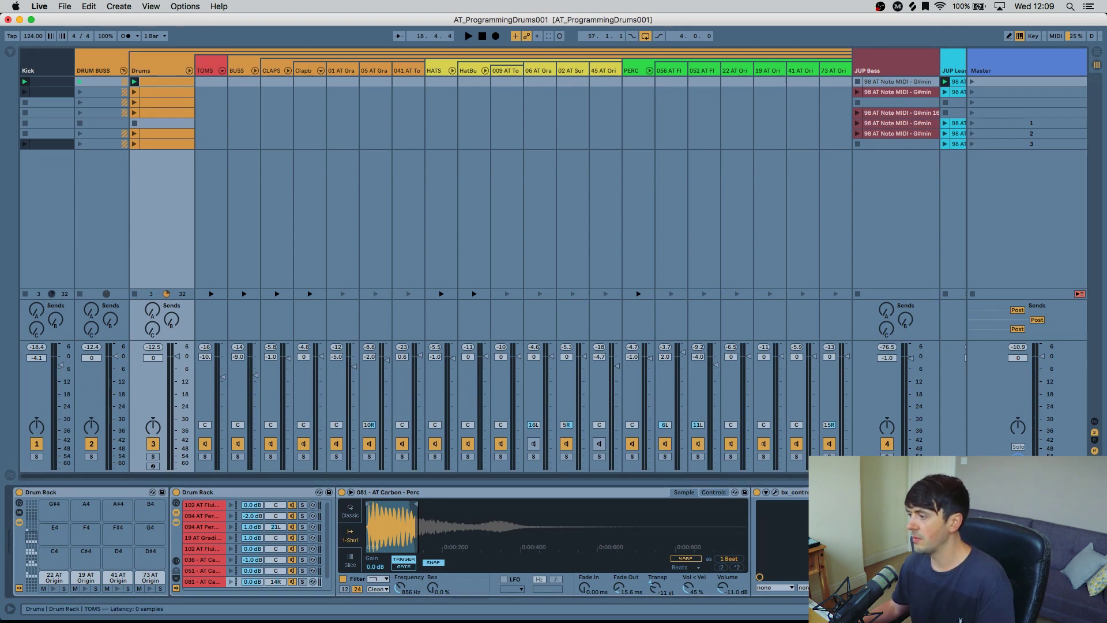
scroll(403, 542, "right", 5)
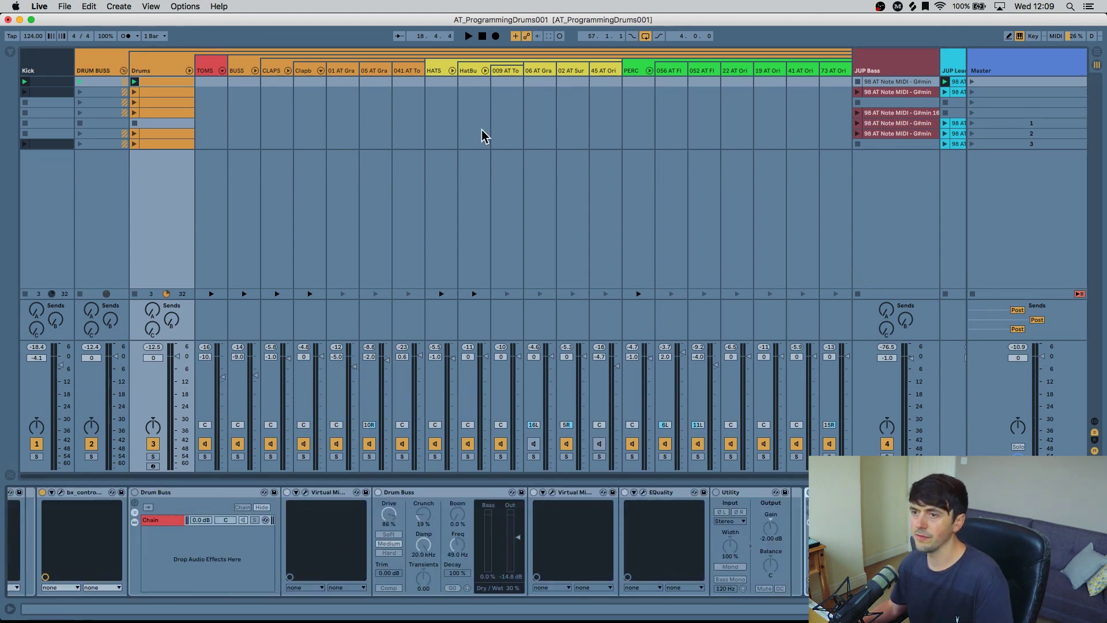
left_click(161, 68)
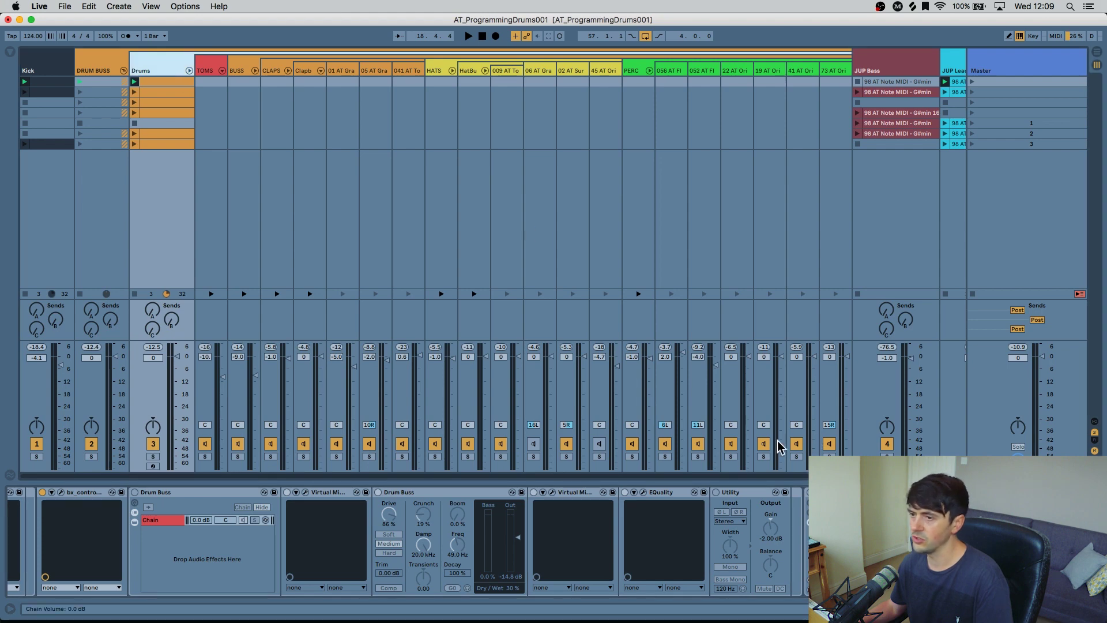
left_click(98, 68)
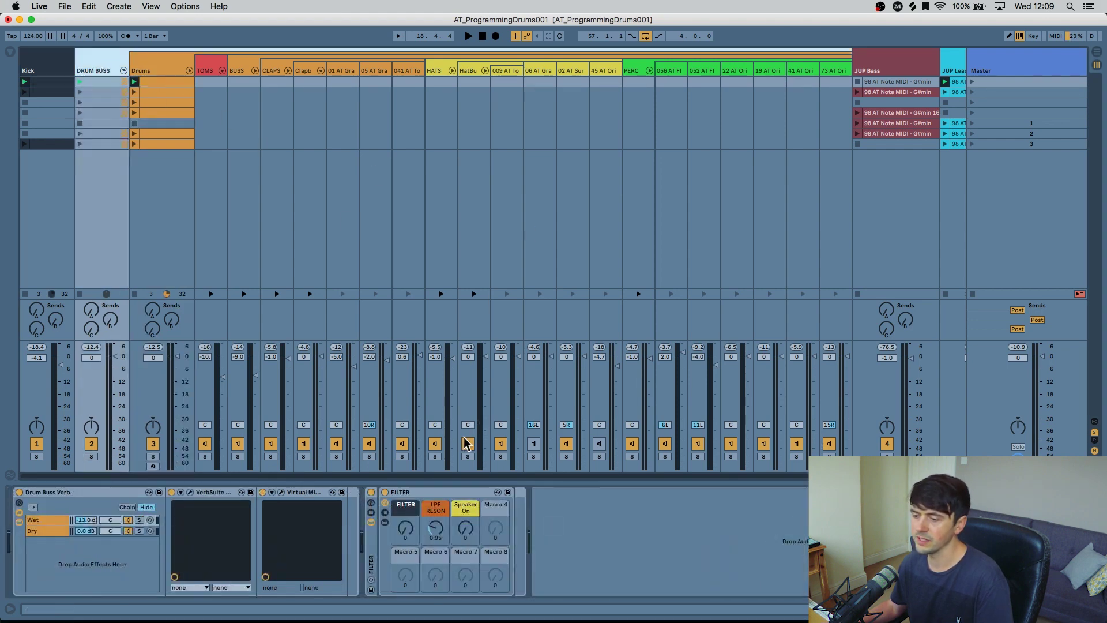
left_click(49, 67)
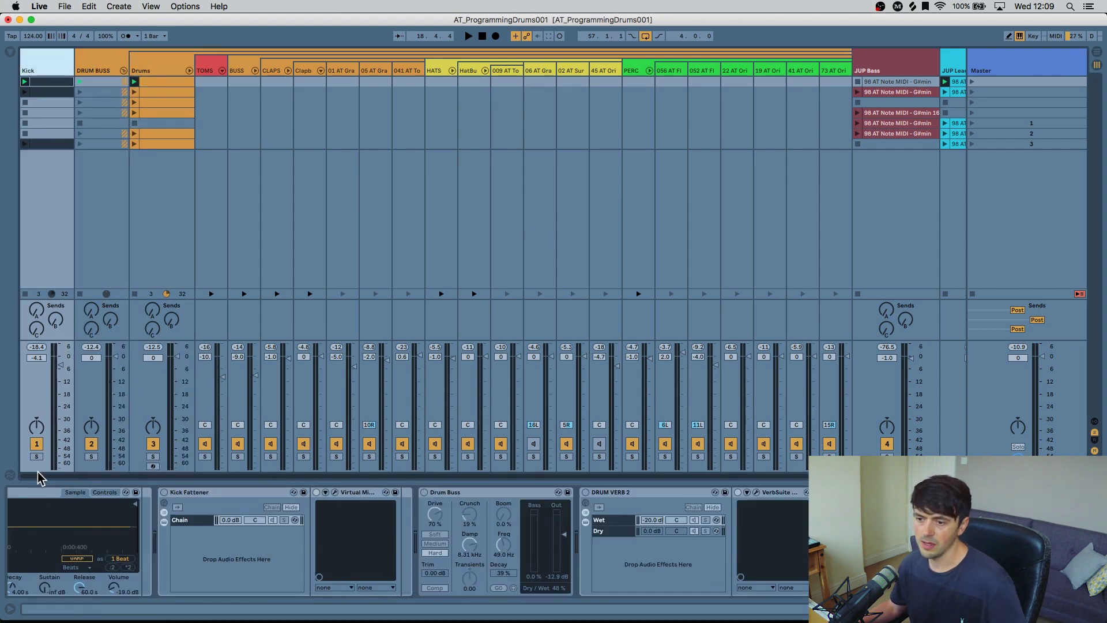
- Solo the Kick track and sweep the FILTER macro of its FILTER rack upward while auditioning the kick
left_click(37, 456)
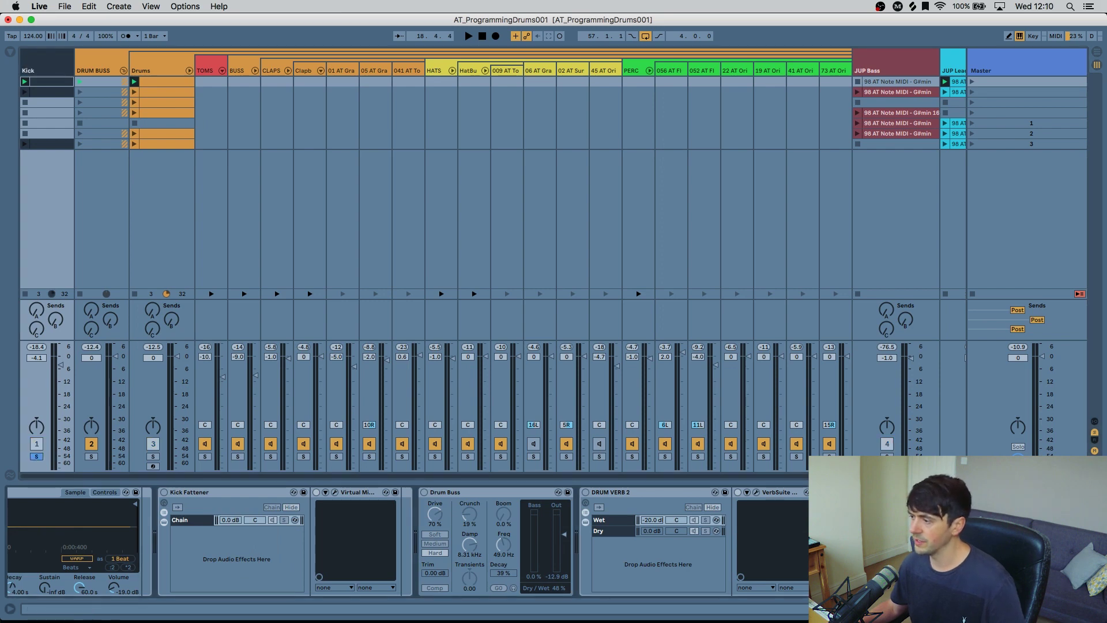
left_click(951, 523)
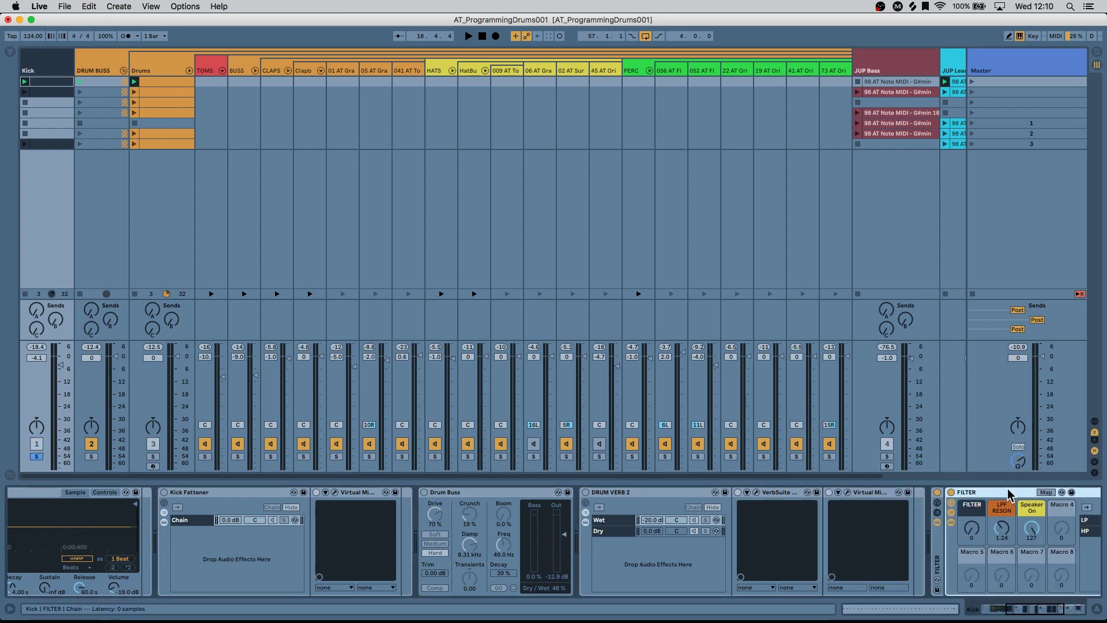
left_click(1008, 494)
left_click_drag(645, 528, 645, 511)
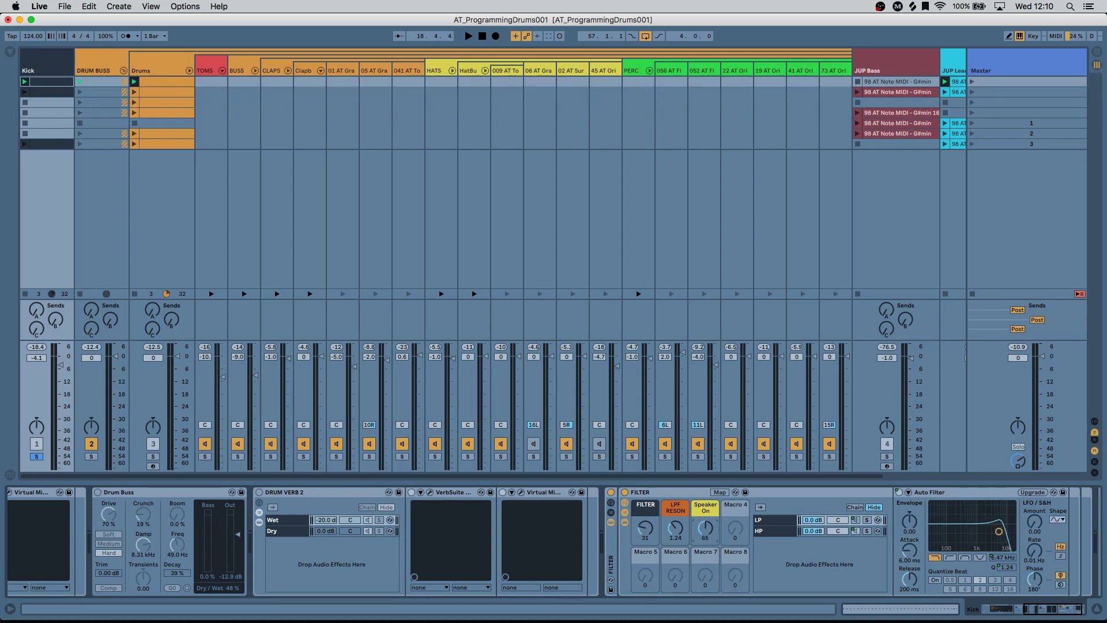
mouse_move(641, 531)
left_mouse_down()
mouse_move(645, 502)
mouse_move(645, 537)
mouse_move(611, 550)
mouse_move(645, 526)
mouse_move(645, 480)
mouse_move(644, 535)
mouse_move(644, 517)
left_mouse_up()
key("space")
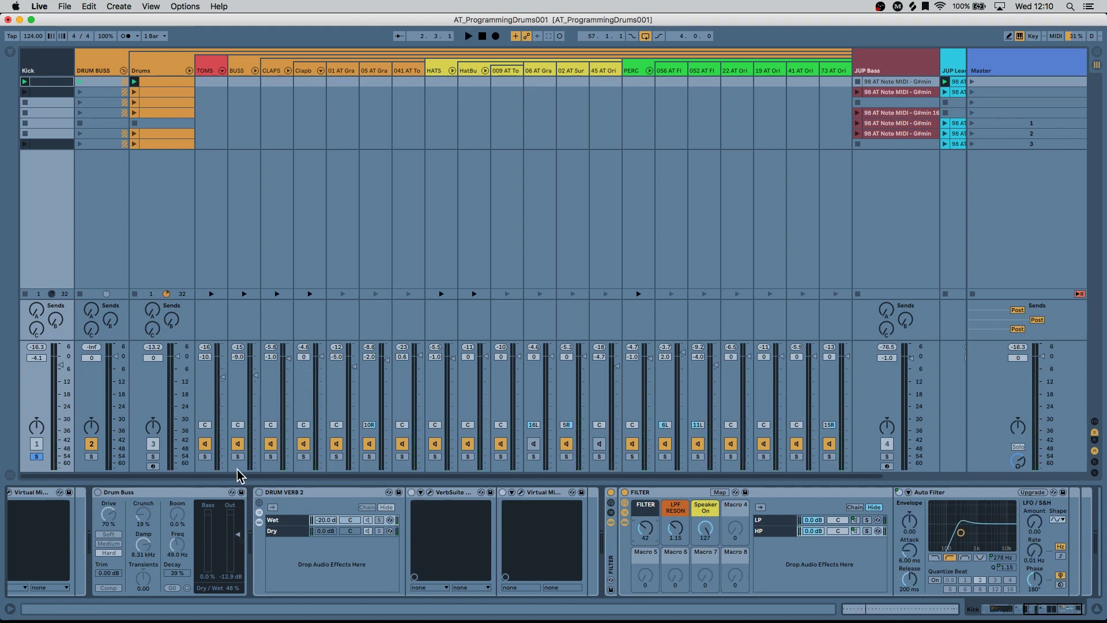
- Solo DRUM BUSS alongside Kick, start playback and bring the Kick rack's FILTER macro down to 0
left_click(91, 456)
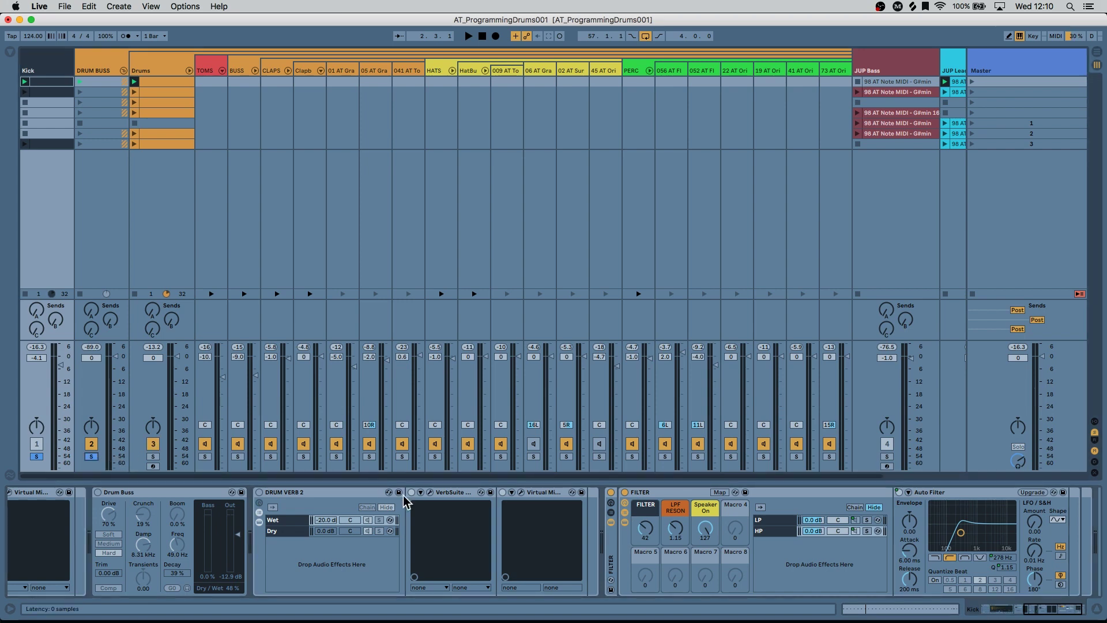
key("space")
left_click_drag(659, 539, 659, 553)
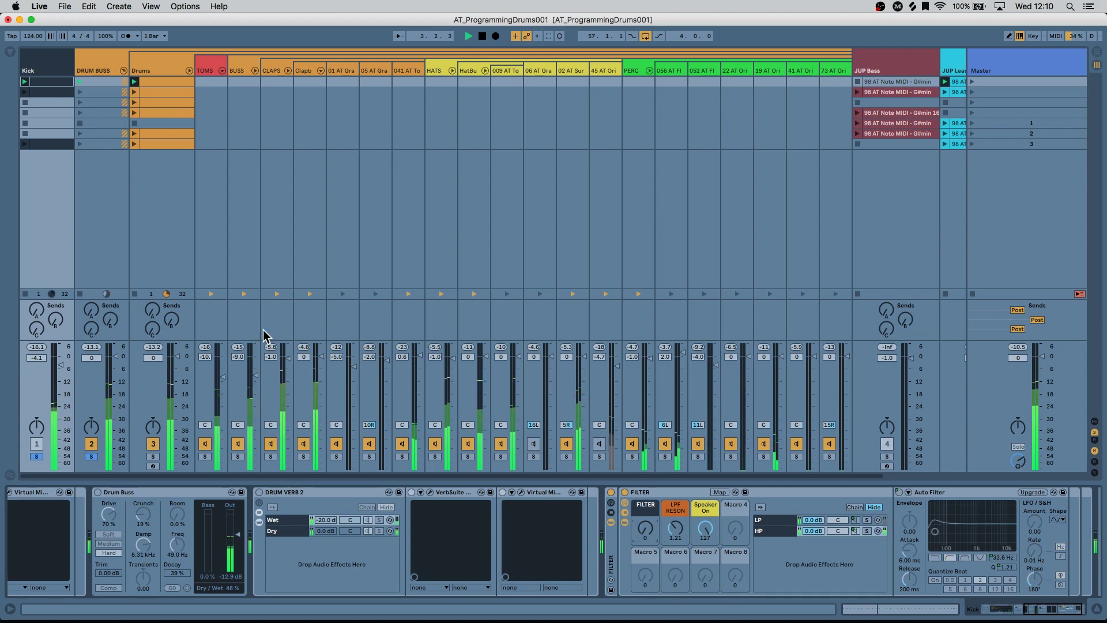
- Keep only DRUM BUSS soloed and audition it with its Drum Buss Verb and FILTER racks displayed
left_click(166, 63)
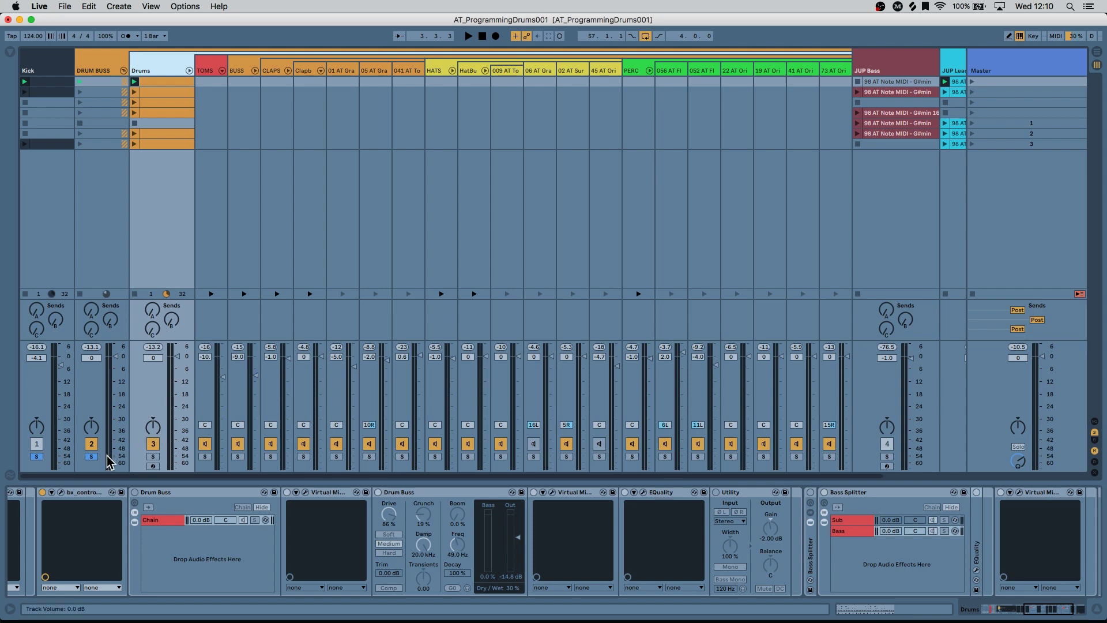
left_click(94, 457)
left_click(99, 70)
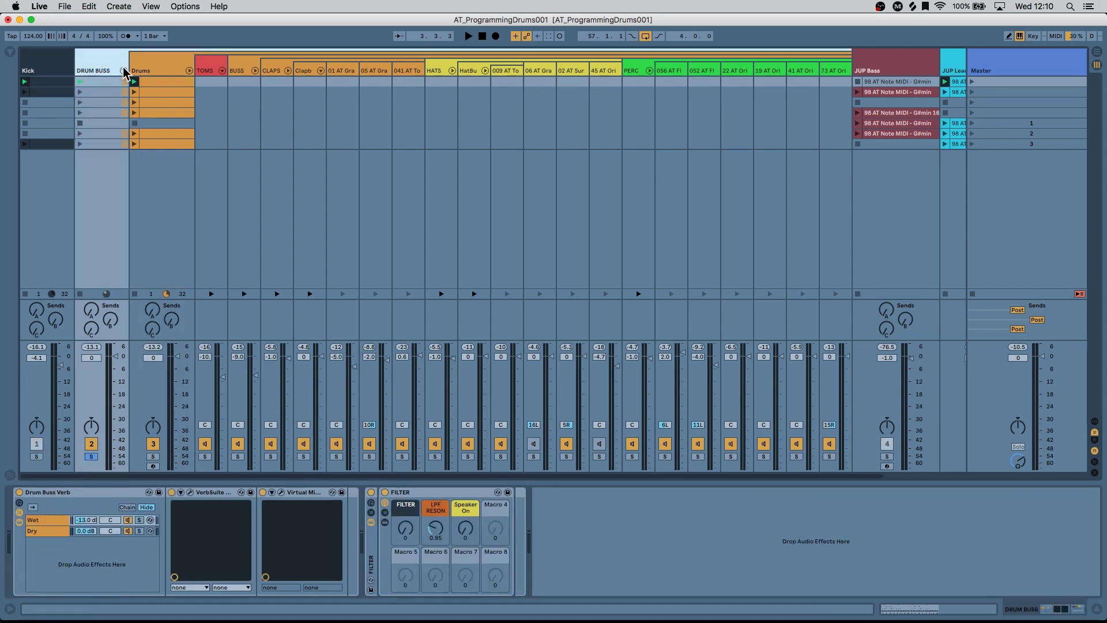
key("space")
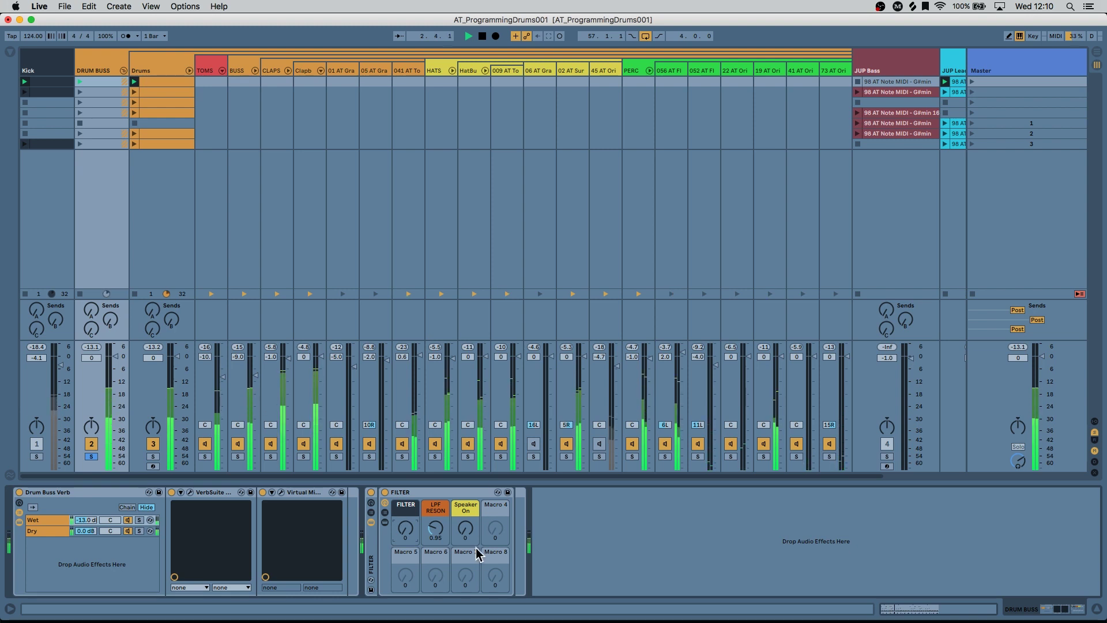
key("space")
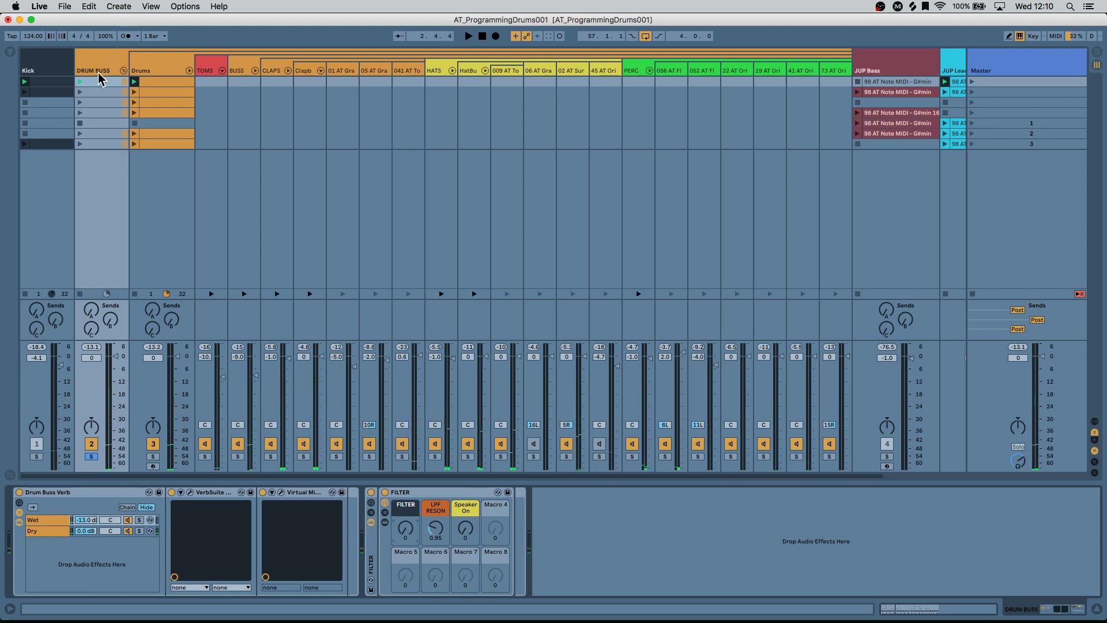
- Show the return tracks and inspect the device chains of the Ubermod and VerbWash returns
left_click(49, 62)
left_click(99, 66)
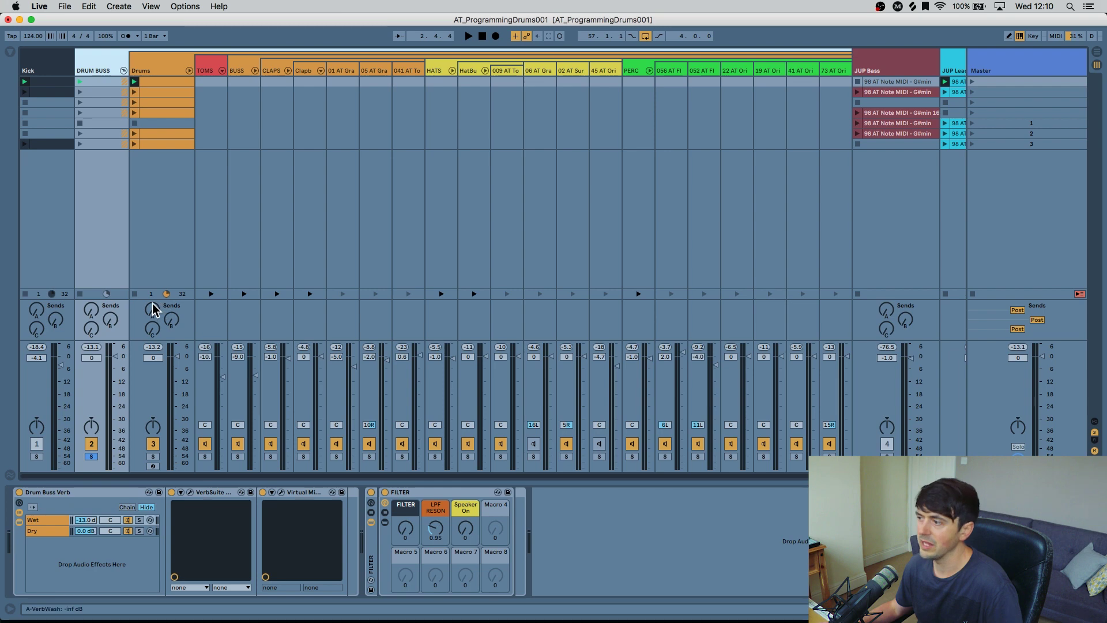
left_click(1095, 440)
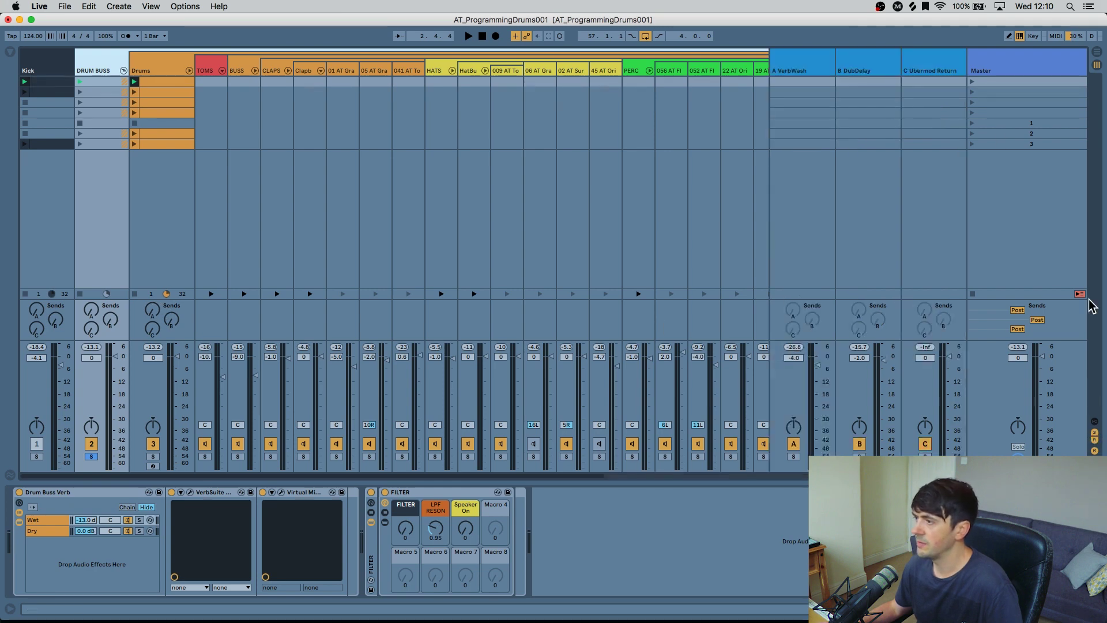
left_click(807, 69)
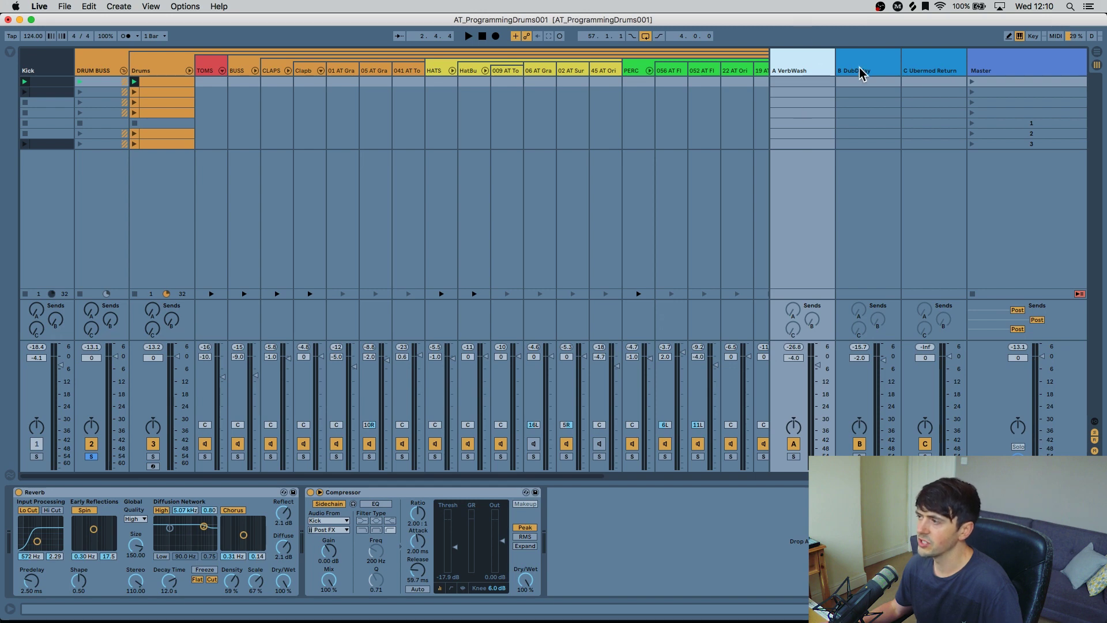
left_click(929, 71)
left_click(821, 75)
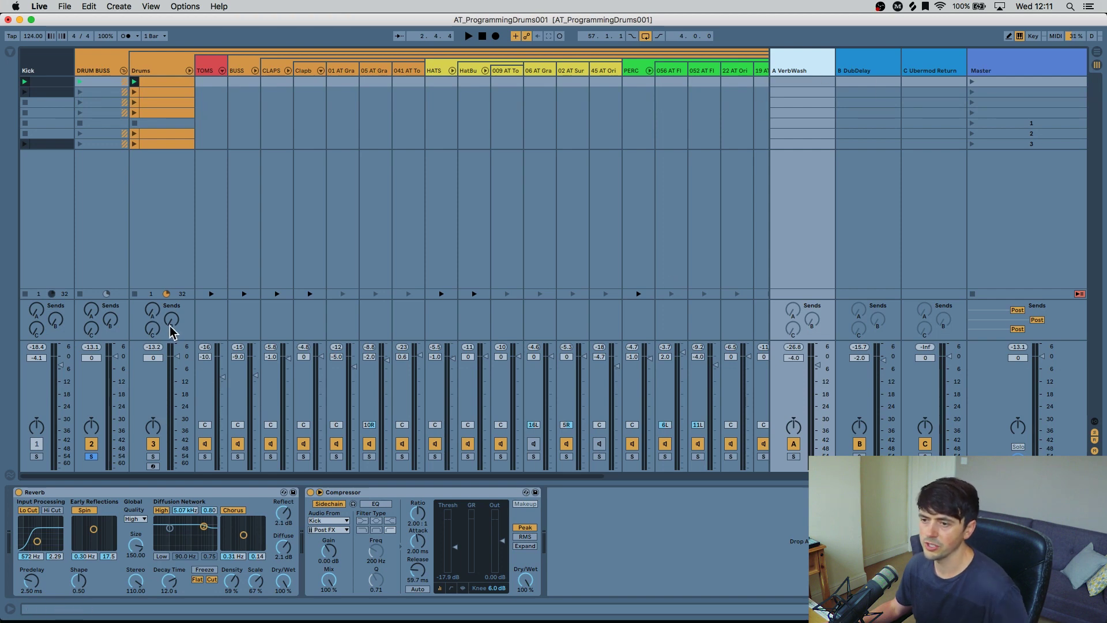
- Audition the Drums track's VerbWash send up to 0.0 dB during playback, ending with the send back at -inf
key("space")
left_click_drag(148, 317, 153, 316)
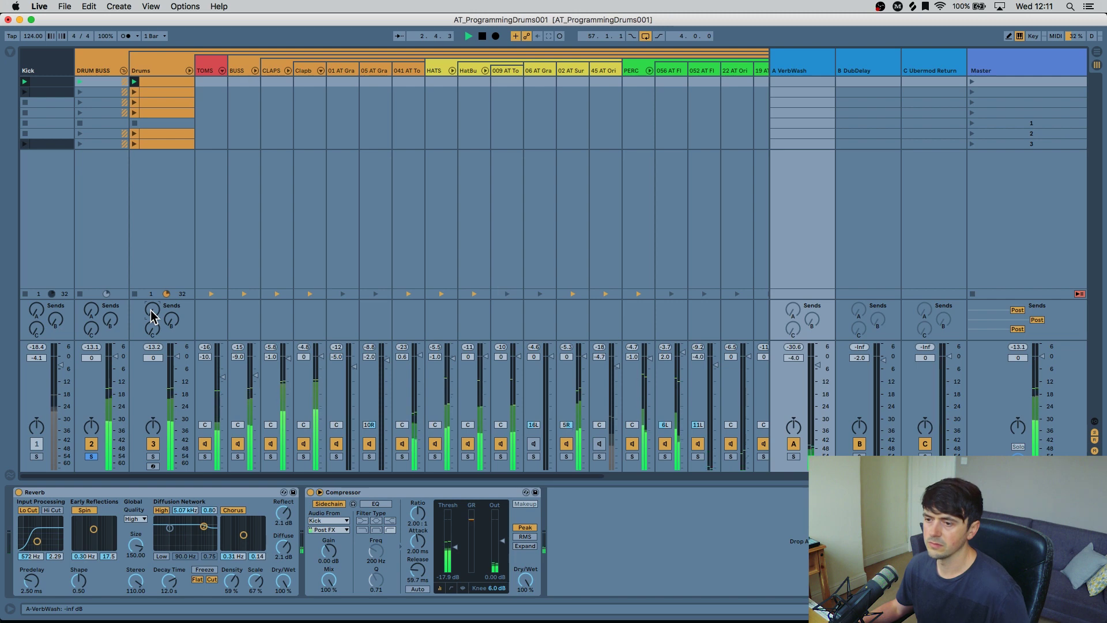
key("shift+Tab")
key("shift+Tab")
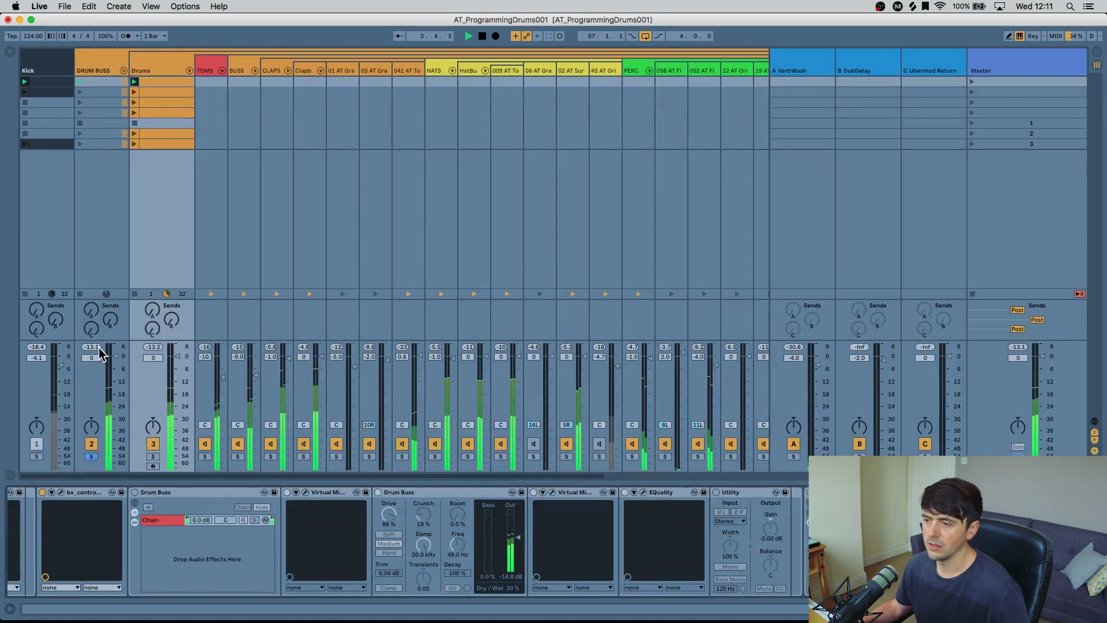
left_click(789, 68)
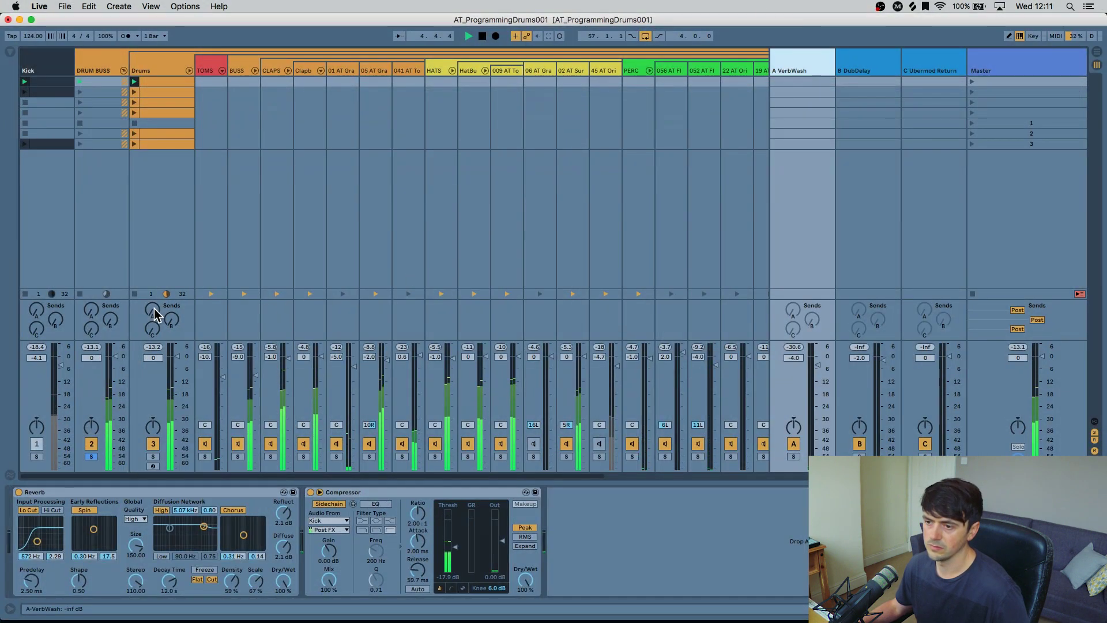
left_click_drag(152, 310, 155, 313)
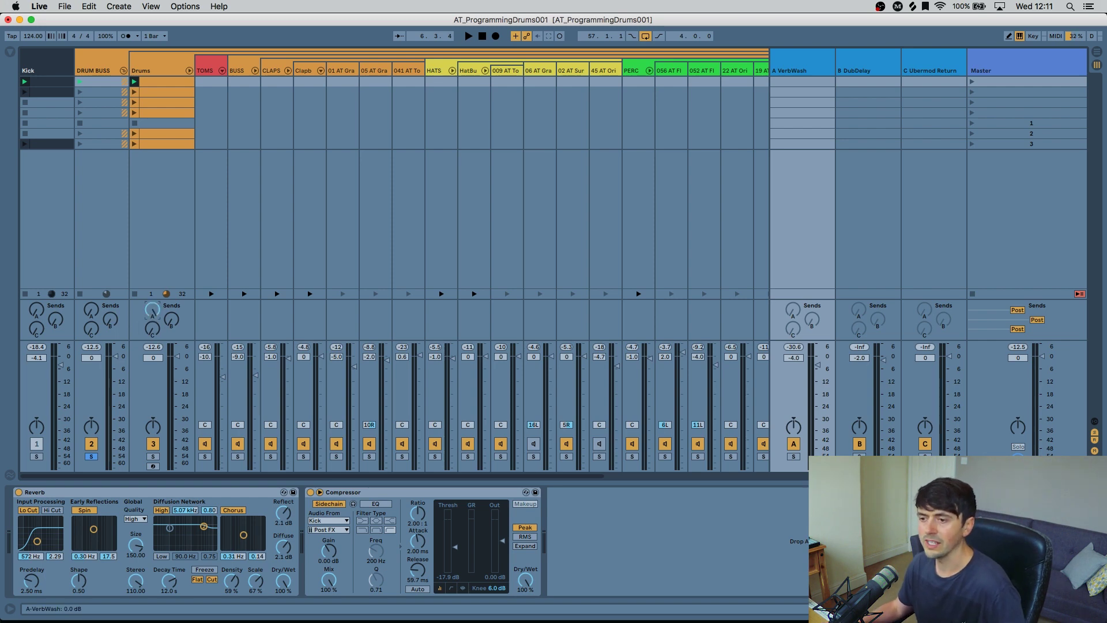
left_click_drag(152, 310, 152, 346)
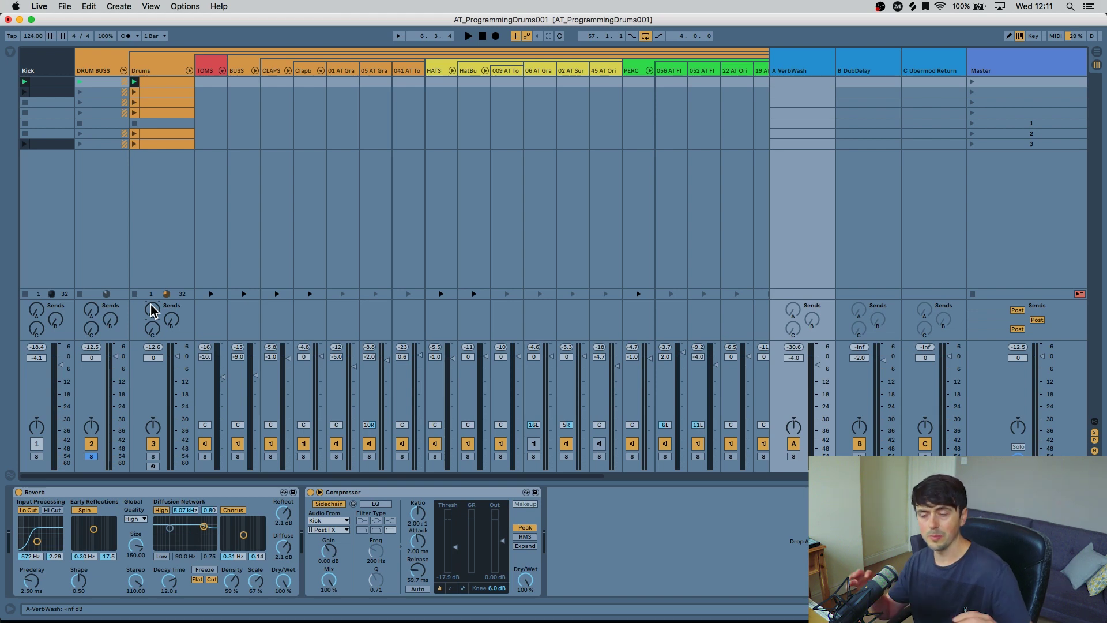
- Select the Drums track and raise its send to the DubDelay return
left_click(142, 65)
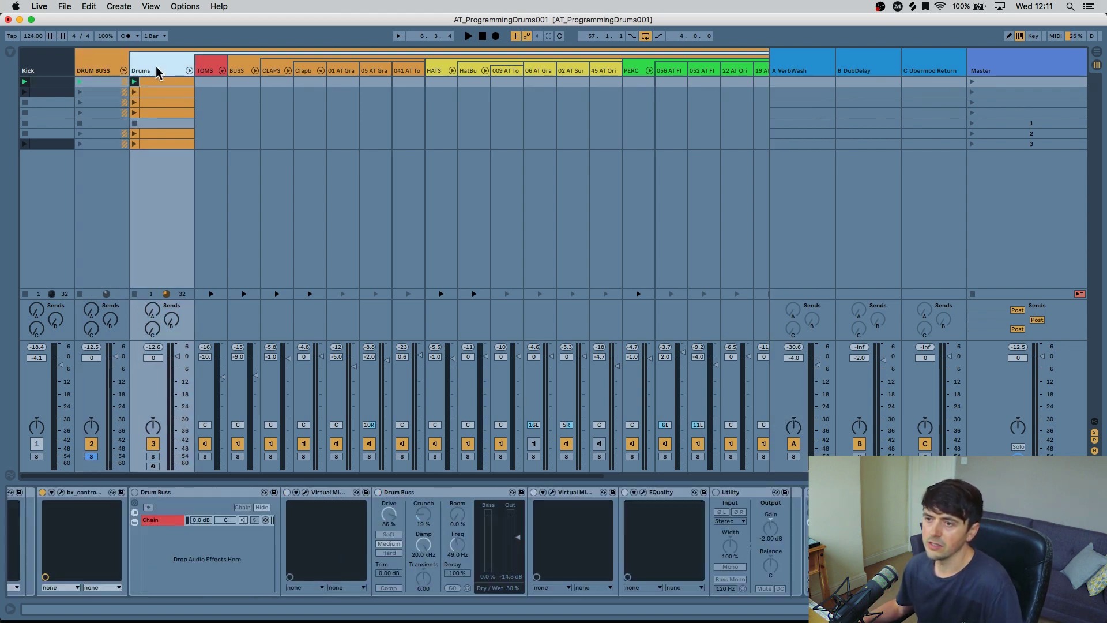
double_click(172, 78)
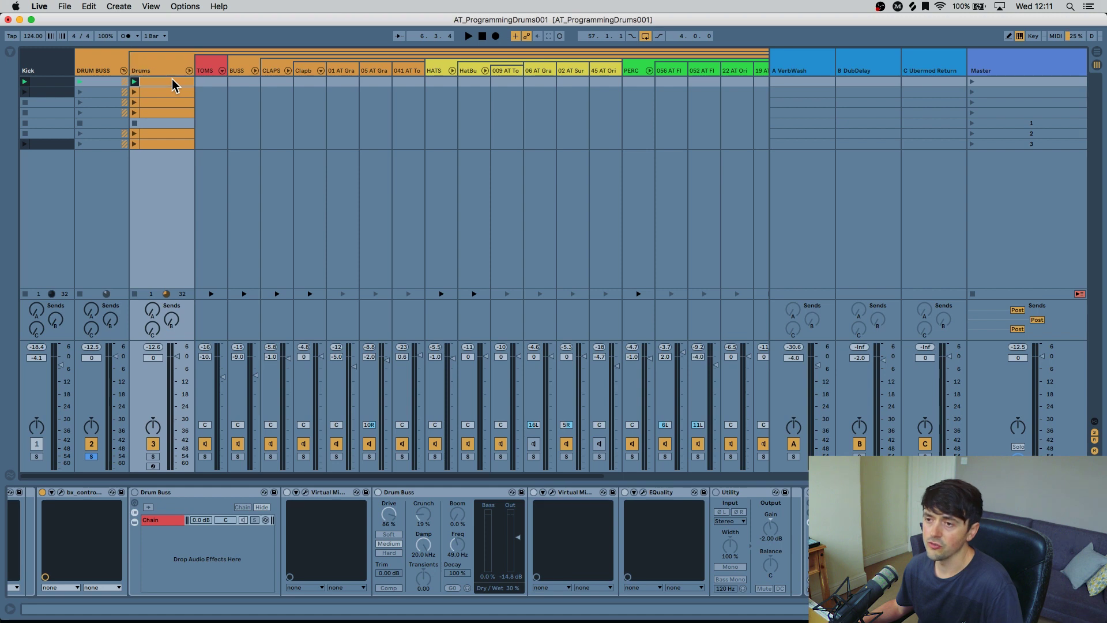
key("shift+Tab")
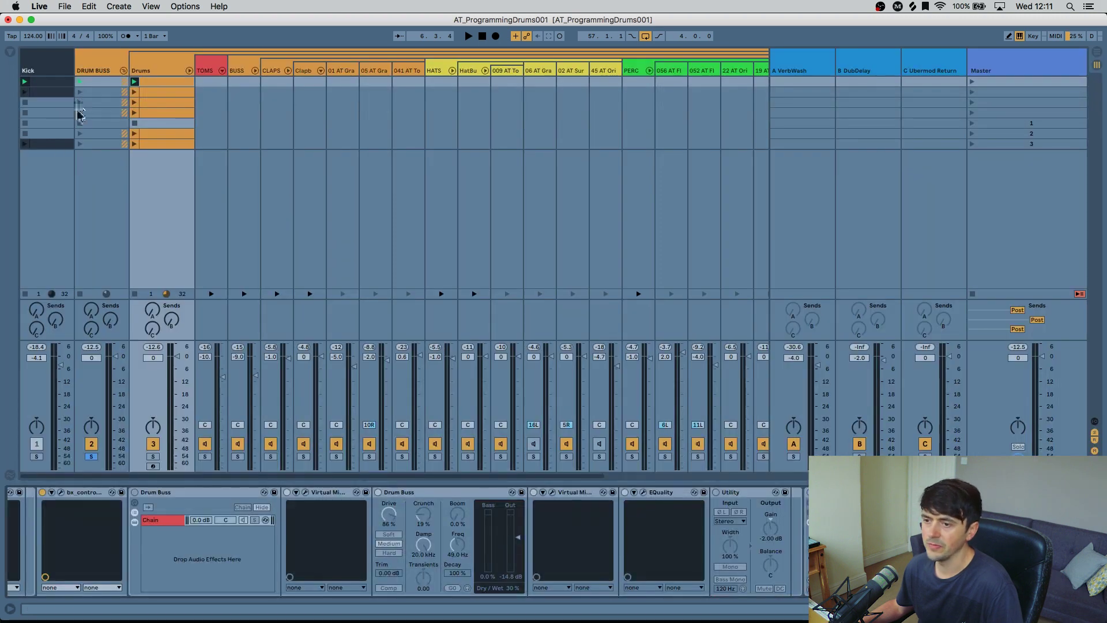
left_click(152, 310)
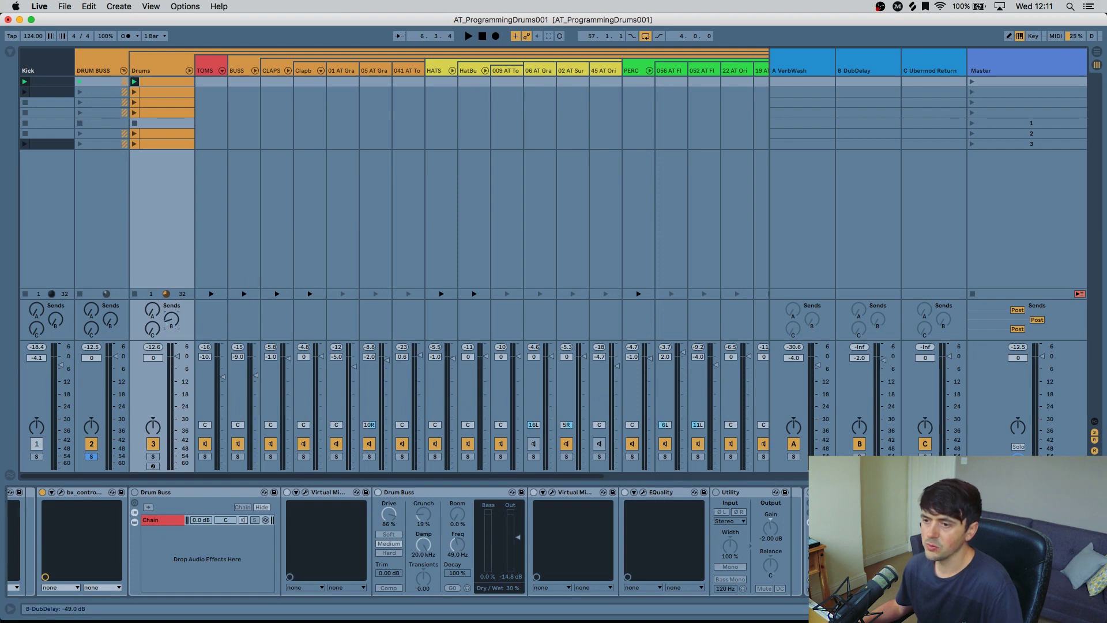
- Examine the DubDelay return's device chain from Ping Pong Delay through Saturator, Auto Filter and Reverb to Compressor
left_click(865, 71)
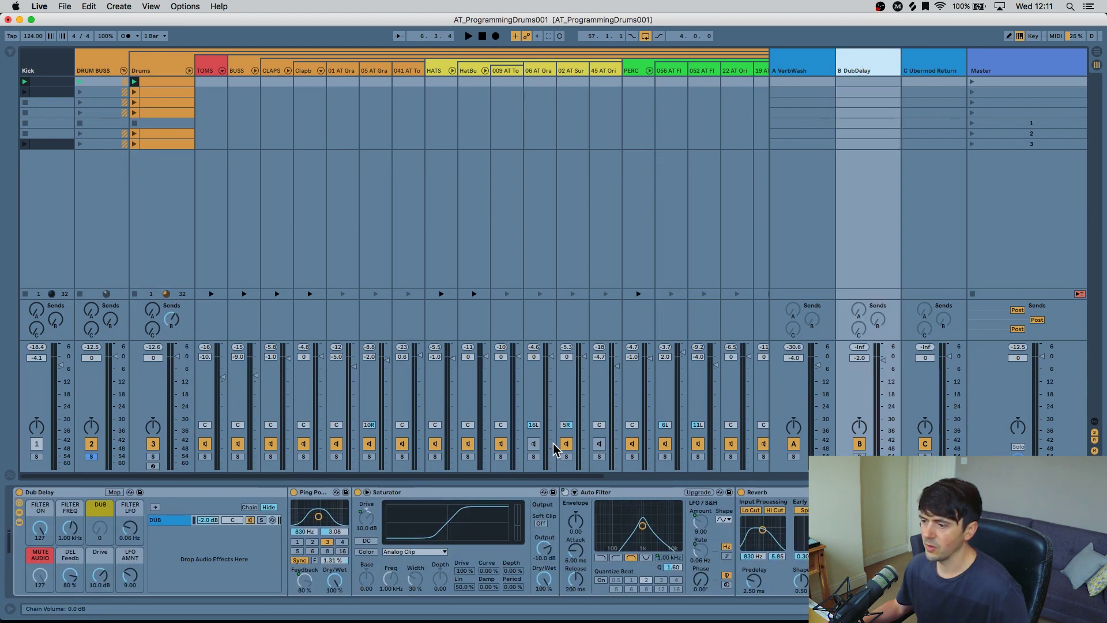
left_click(317, 494)
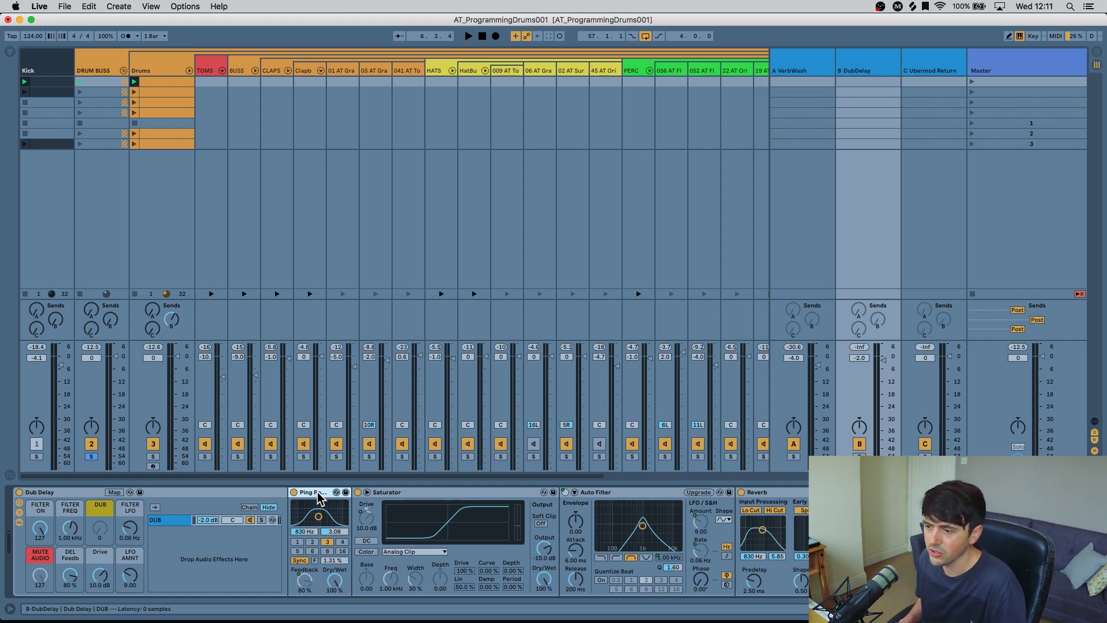
scroll(319, 497, "right", 1)
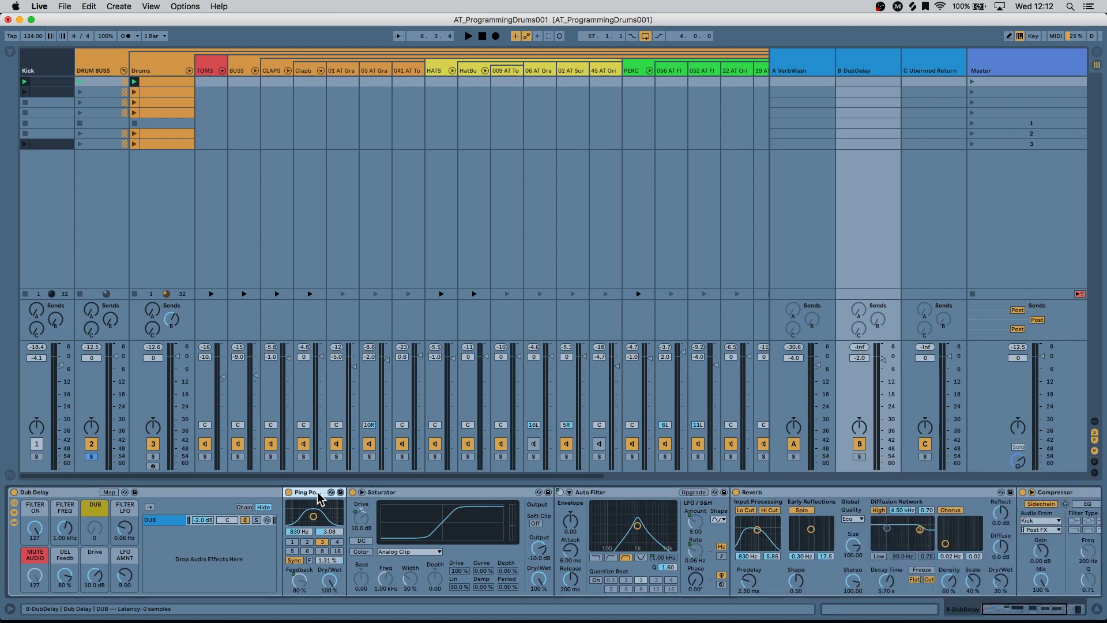
left_click(319, 497)
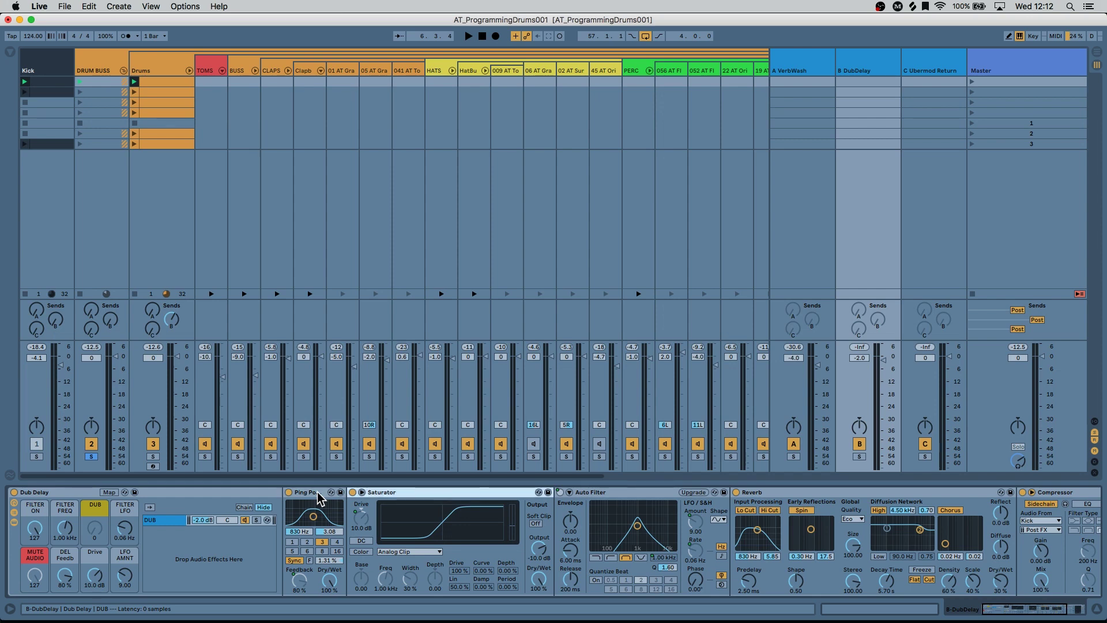
key("shift+Right")
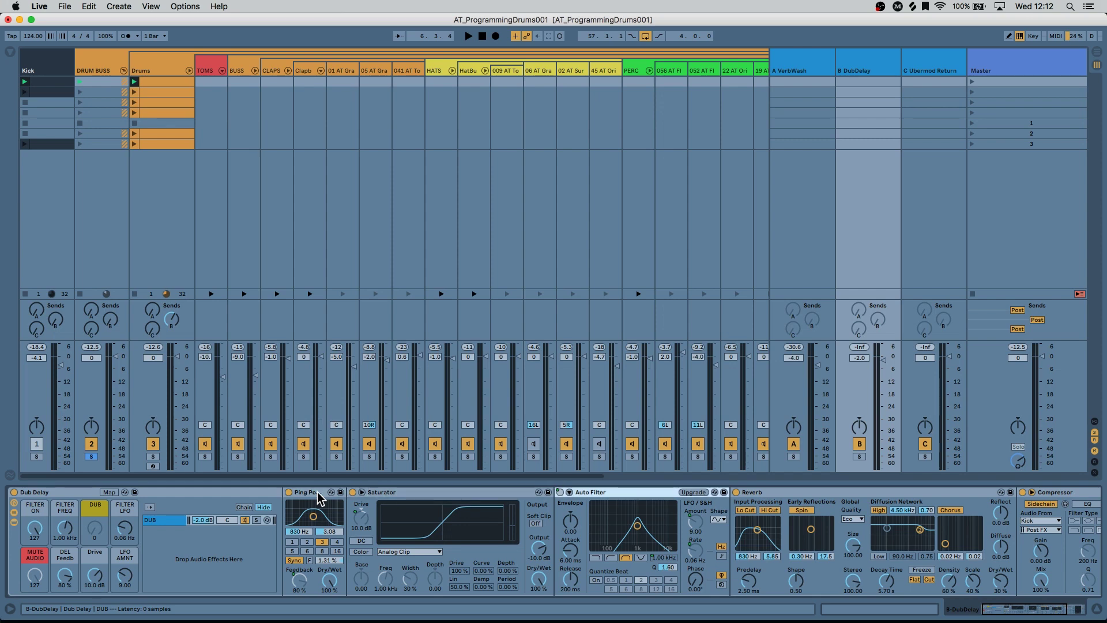
scroll(318, 497, "right", 5)
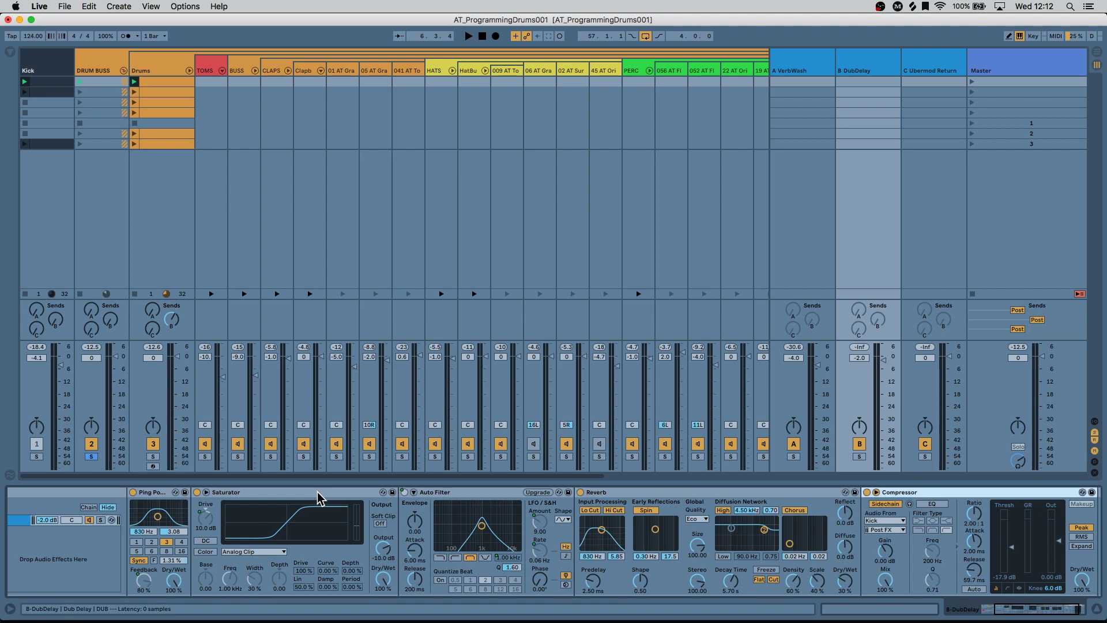
- Audition the DubDelay return with Drums, DubDelay and Kick soloed, riding the Drums send up to 0.0 dB, then stop playback and clear the solos
left_click(152, 456)
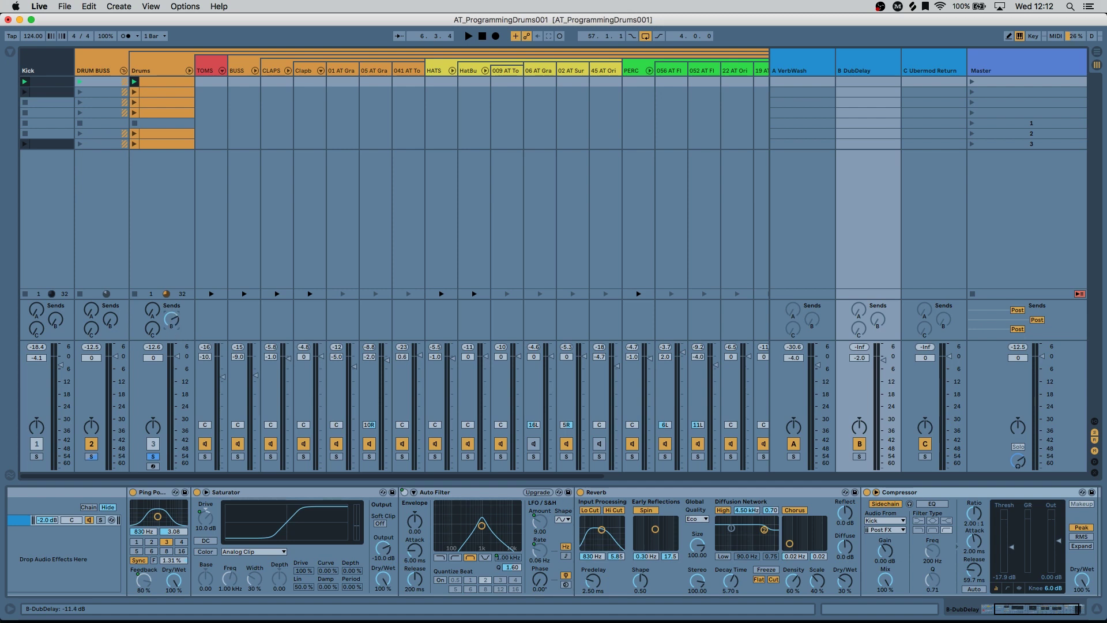
key("space")
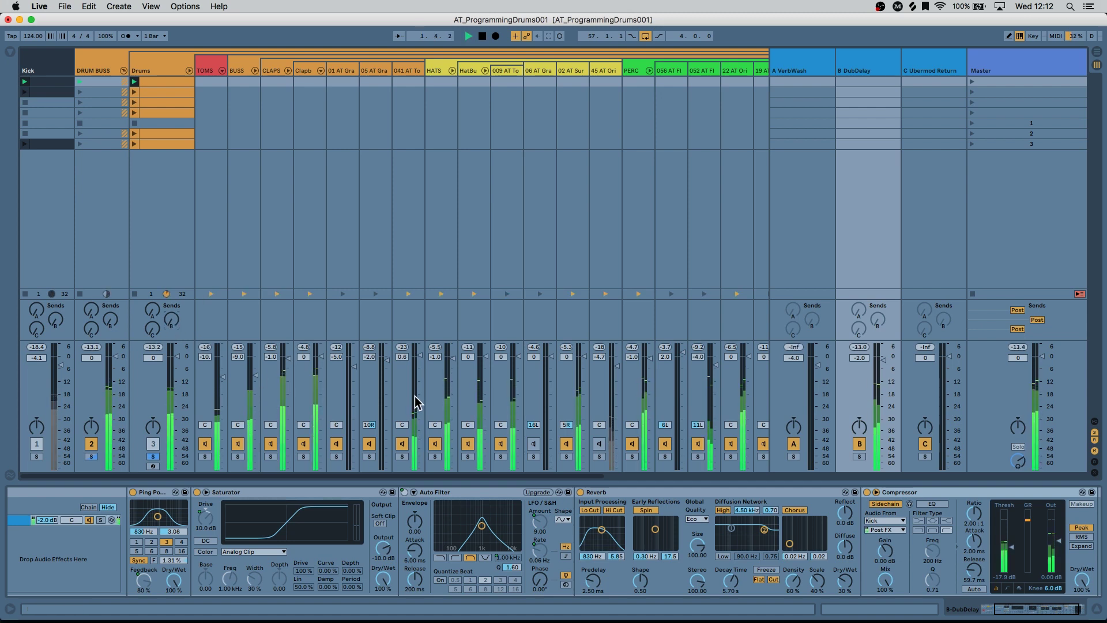
left_click(859, 456)
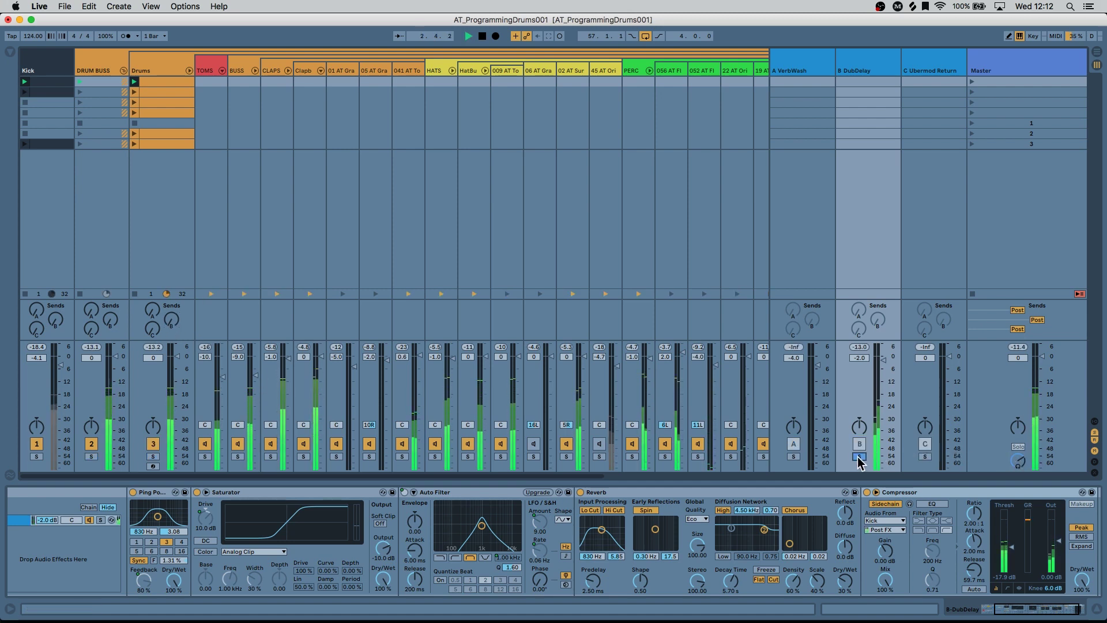
left_click(37, 443)
left_click(37, 456, "super")
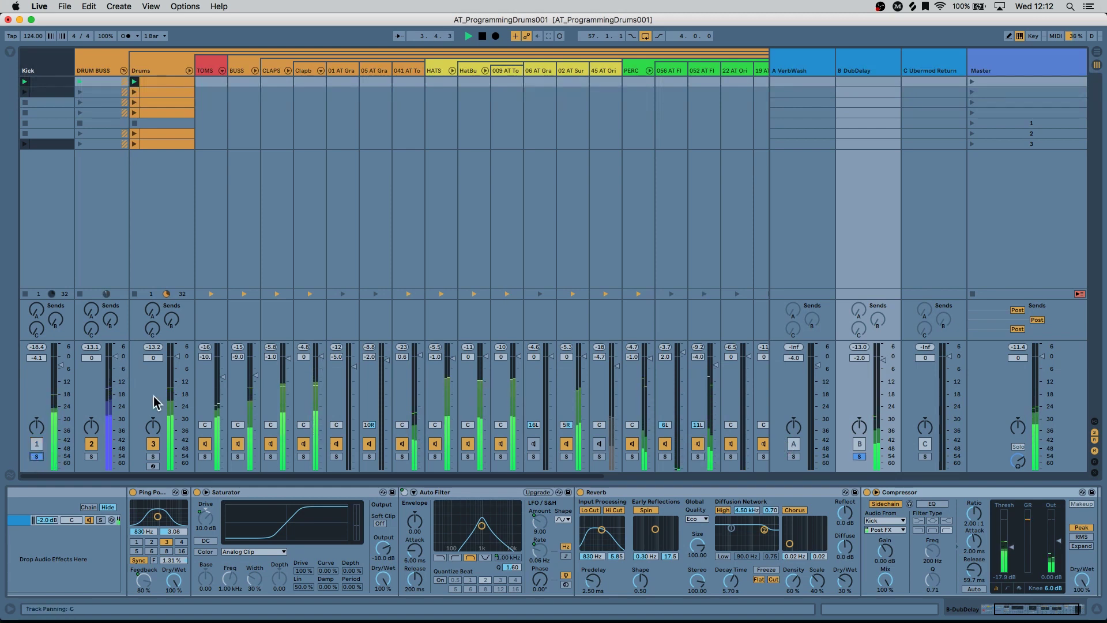
left_click(171, 319)
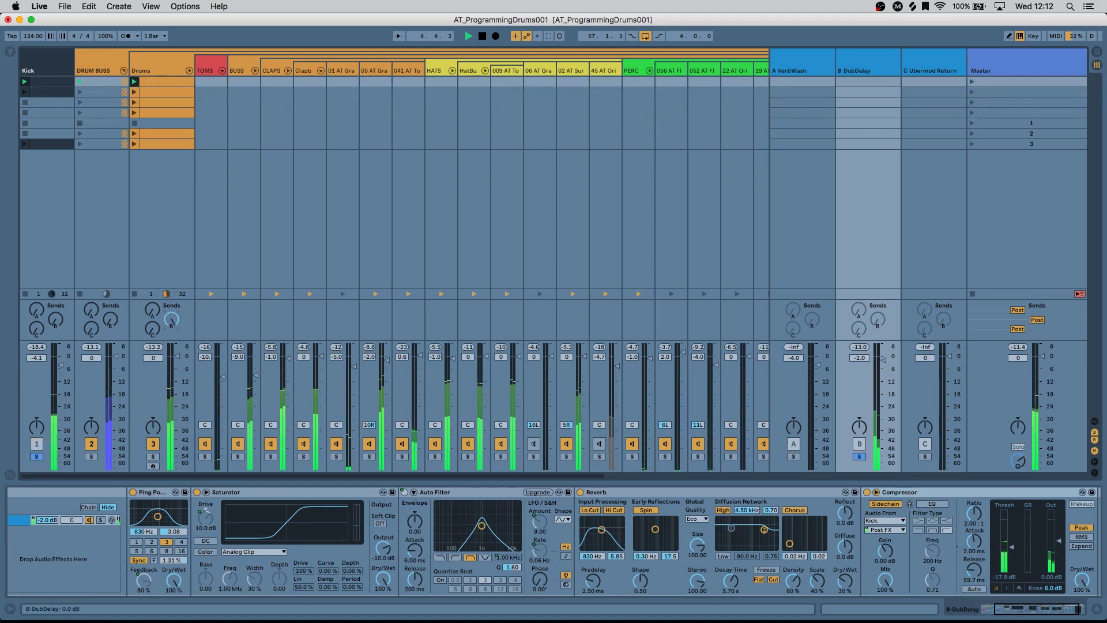
key("space")
left_click(863, 456)
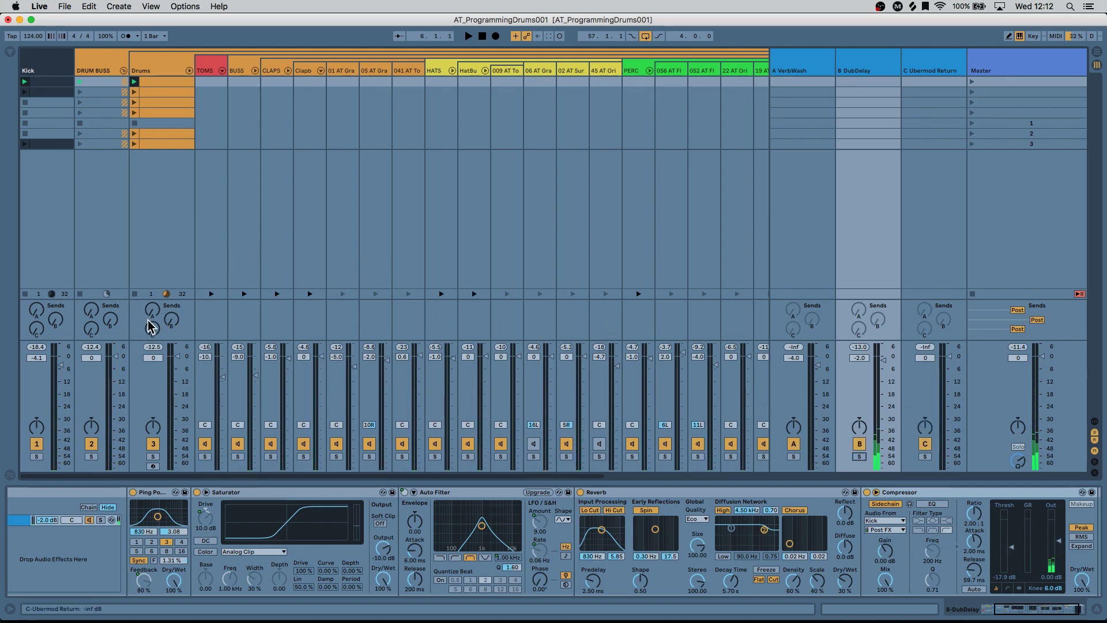
- Raise the Drums send to the Ubermod Return and open that return's ValhallaÜberMod plug-in window
left_click_drag(152, 330, 152, 314)
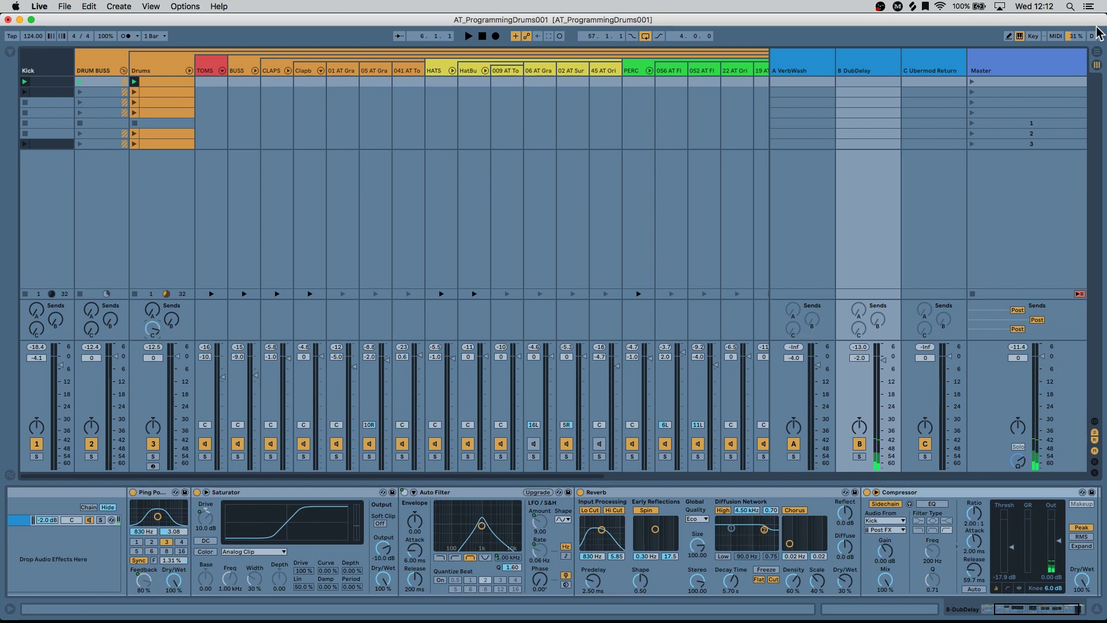
left_click(955, 58)
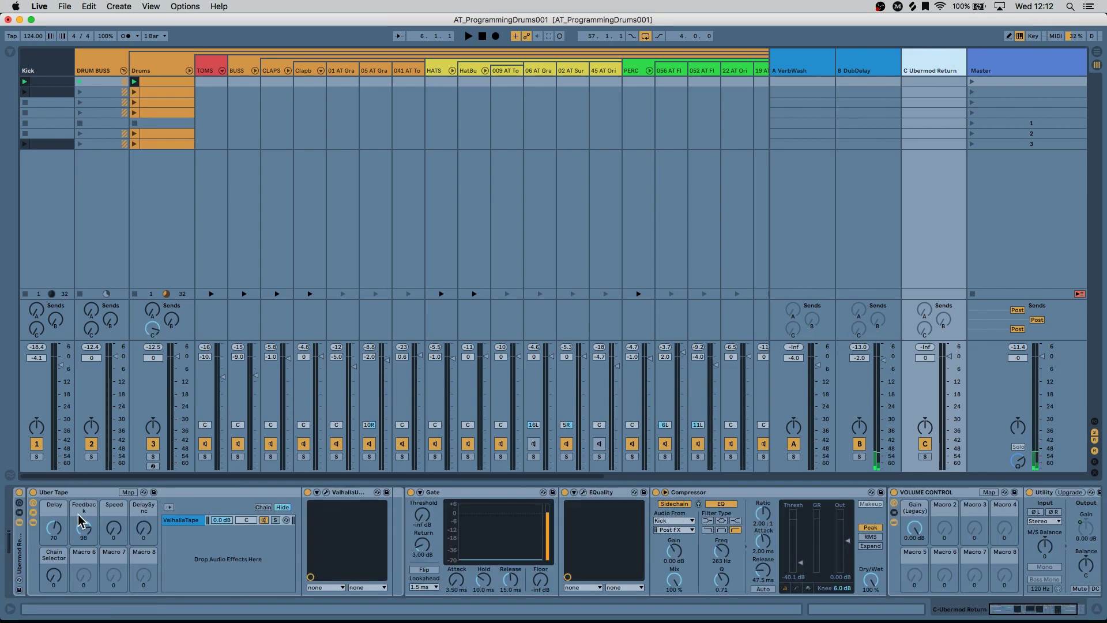
left_click(327, 492)
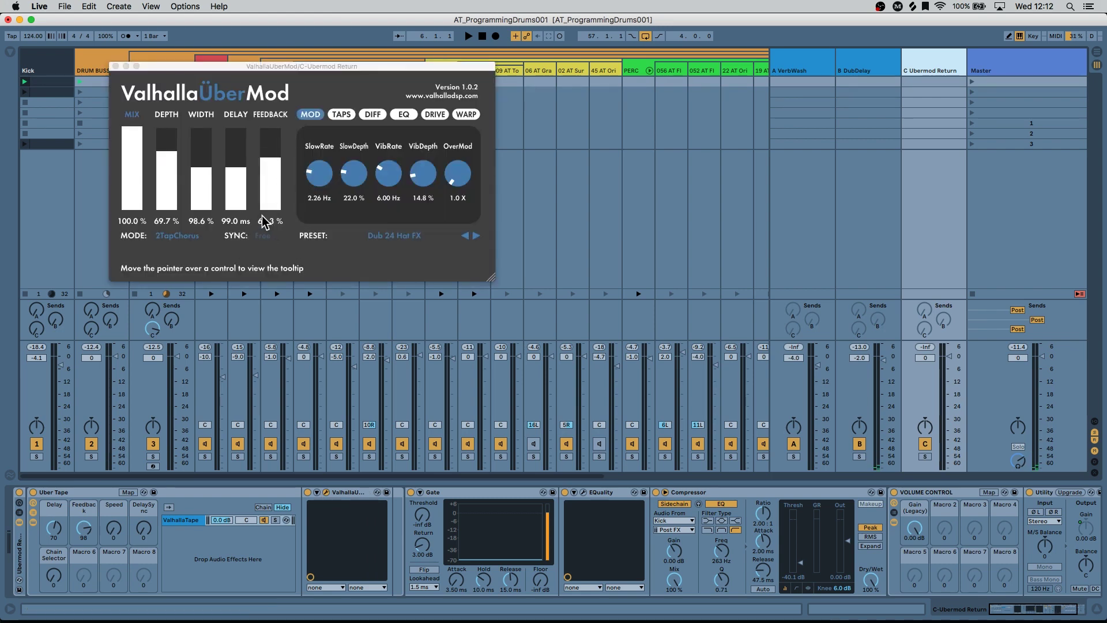
left_click_drag(221, 67, 365, 31)
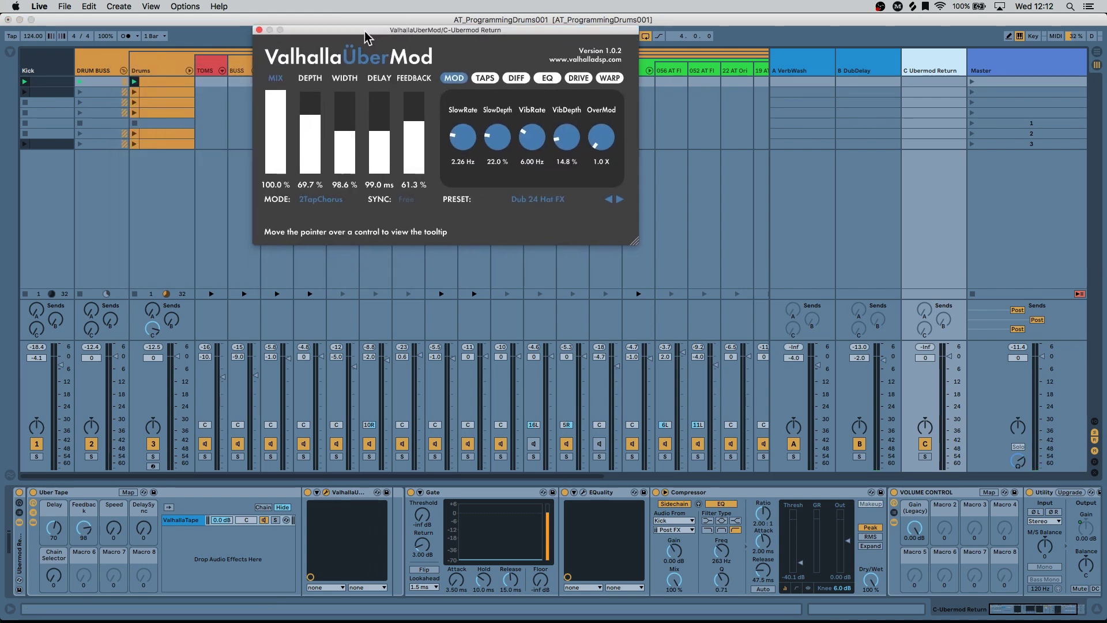
- With Drums soloed, sweep the Uber Tape macros during playback, leaving Delay at 4 and Feedback at 114, then unsolo Drums and close the plug-in
left_click(151, 456)
left_click_drag(54, 529, 83, 522)
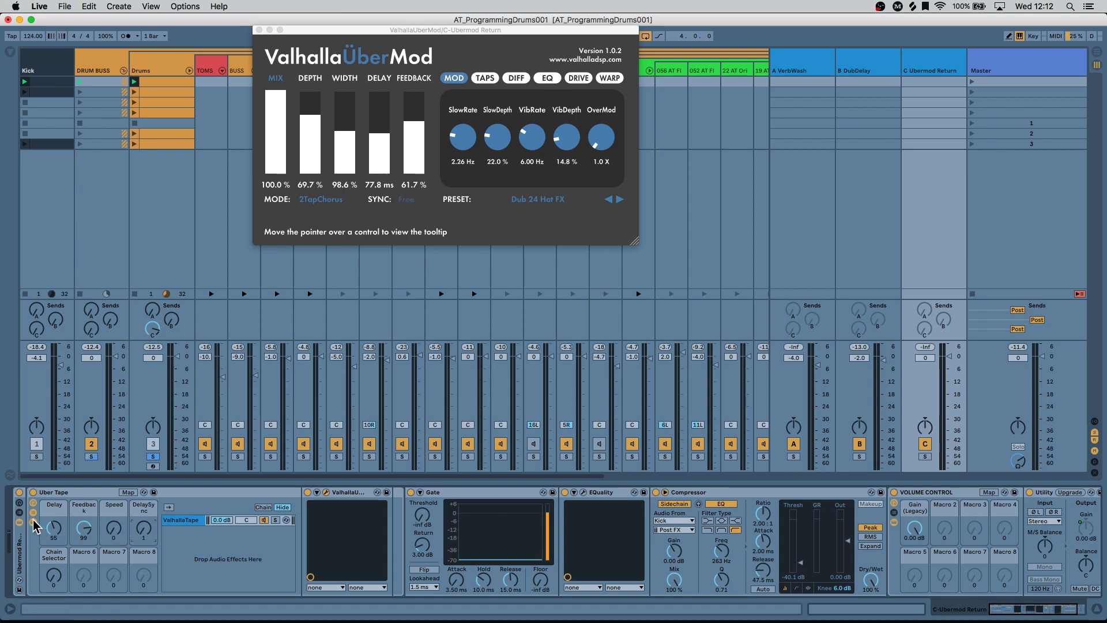
left_click(439, 495)
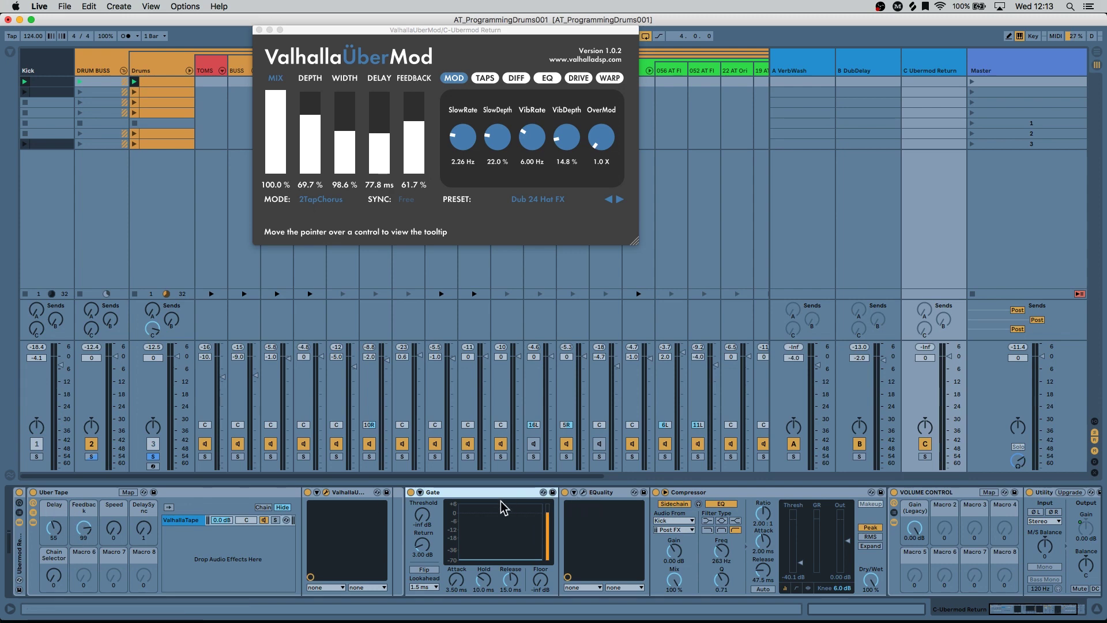
left_click_drag(54, 527, 55, 534)
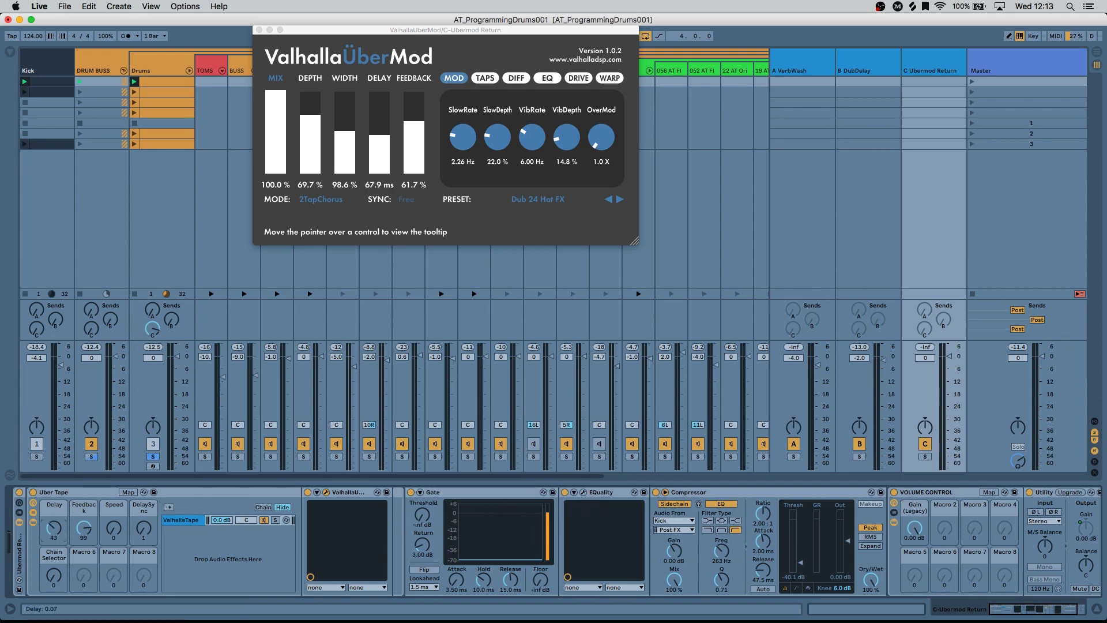
key("space")
mouse_move(54, 527)
left_mouse_down()
mouse_move(54, 540)
mouse_move(54, 516)
mouse_move(53, 544)
mouse_move(54, 529)
left_mouse_up()
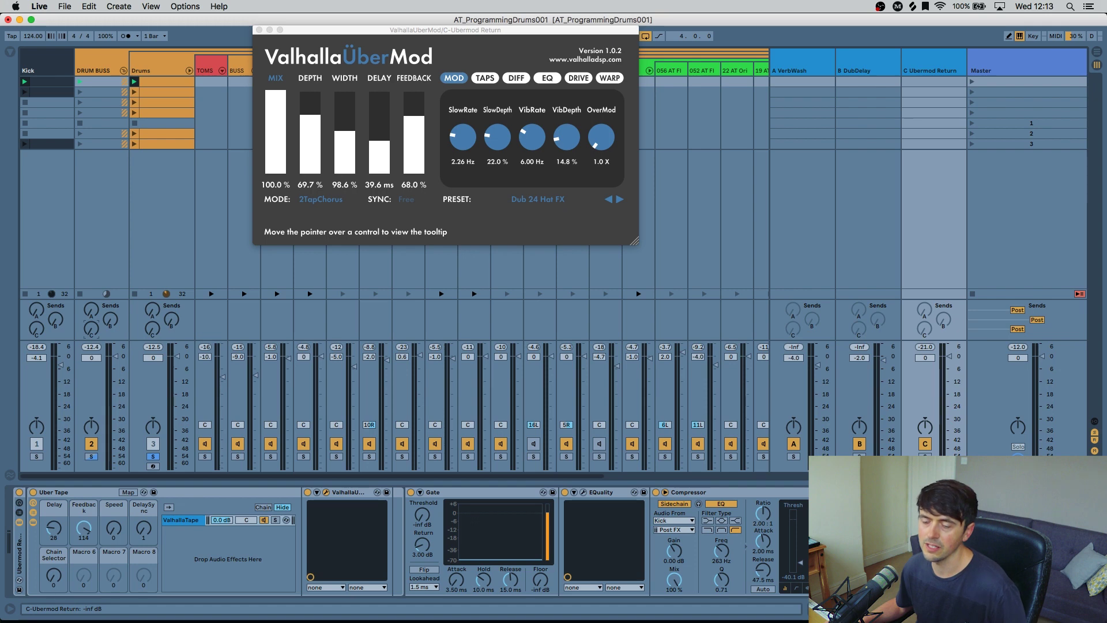
key("space")
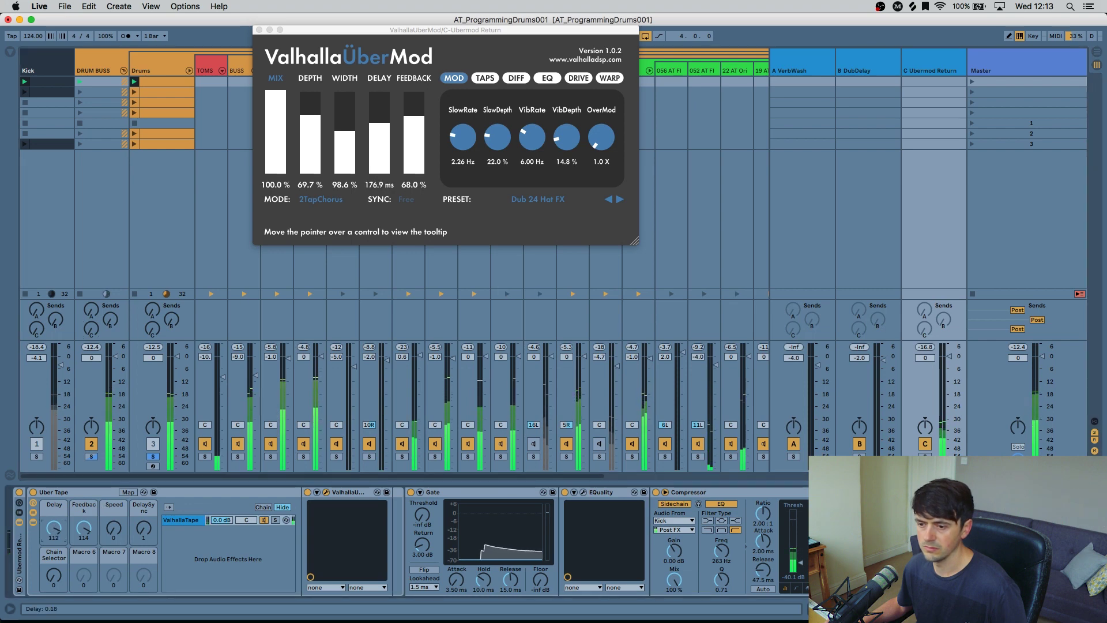
key("space")
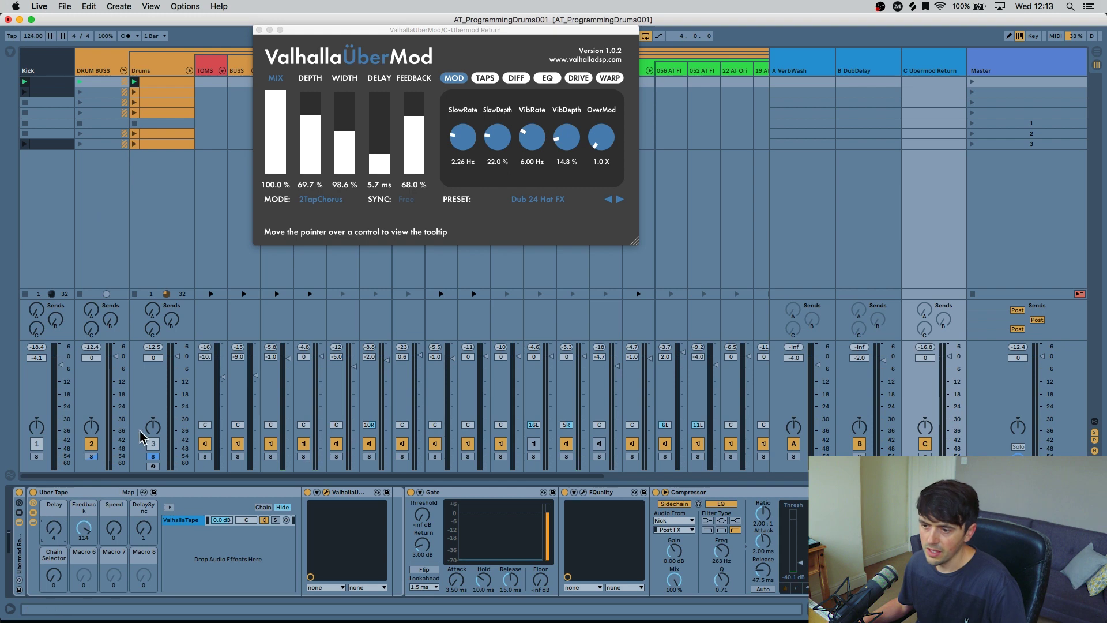
left_click(153, 456)
left_click(257, 31)
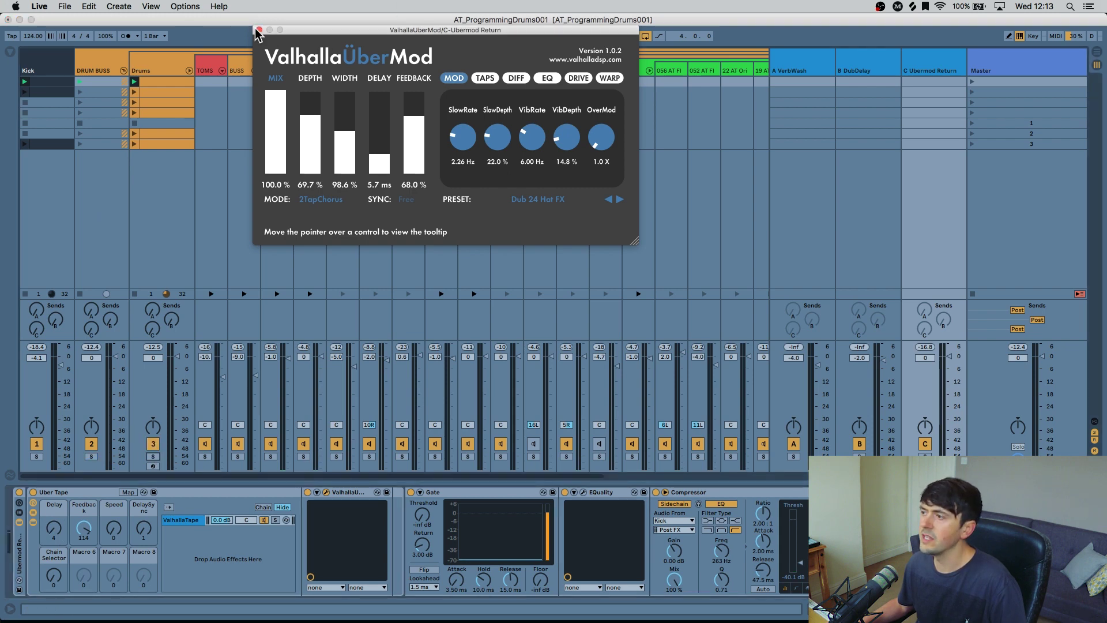
left_click(258, 30)
- Review the device chains of the Drums track and the Ubermod, DubDelay and VerbWash returns
left_click(165, 69)
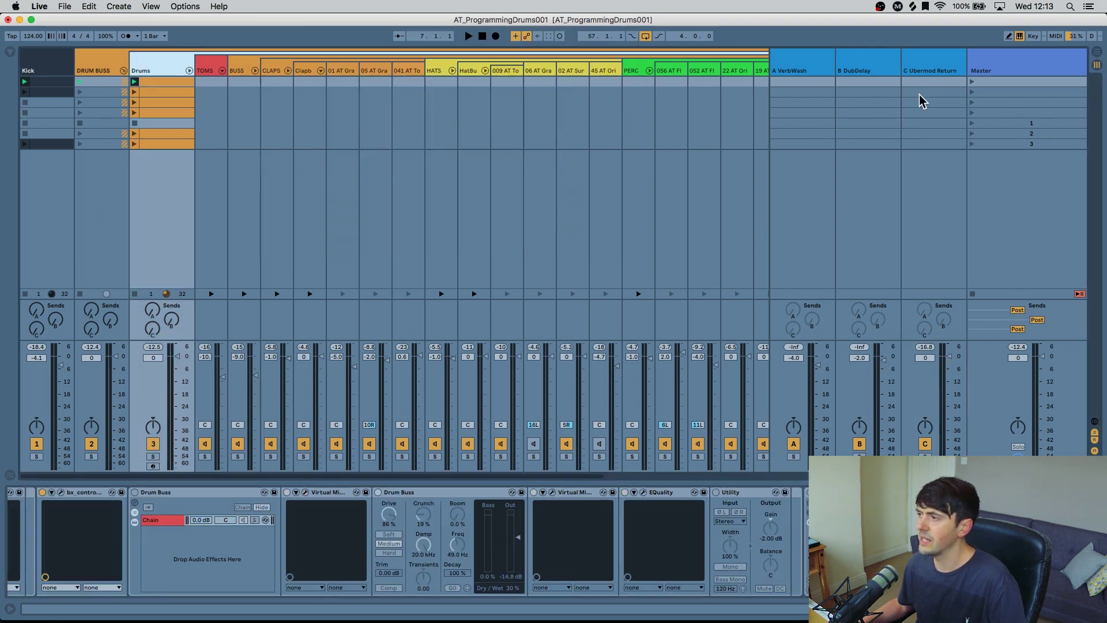
left_click(929, 70)
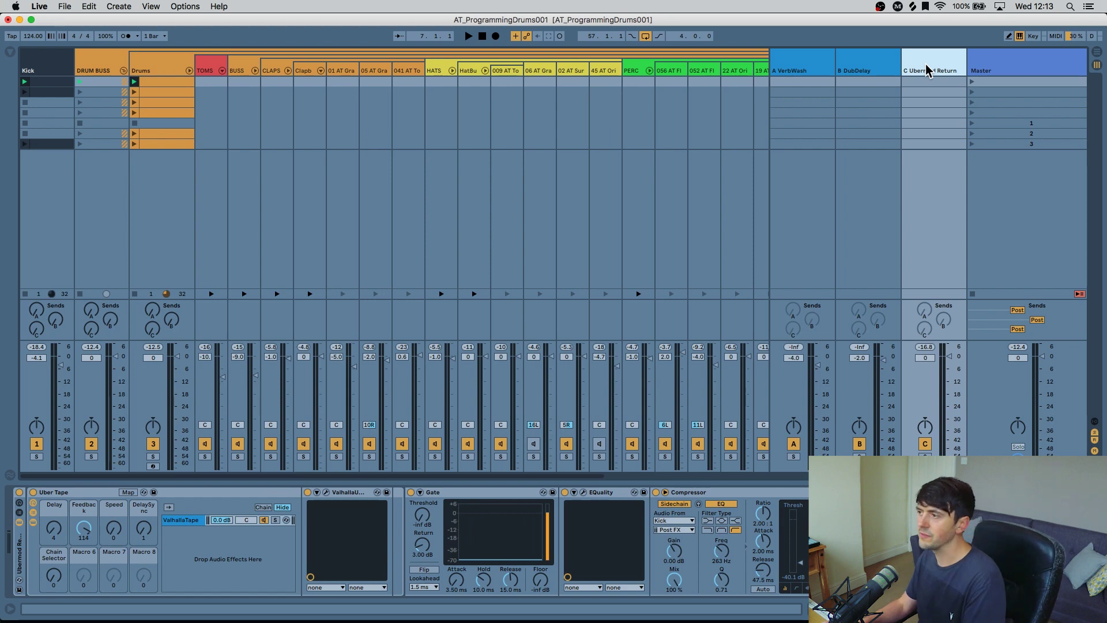
left_click(862, 69)
left_click(819, 72)
left_click(913, 68)
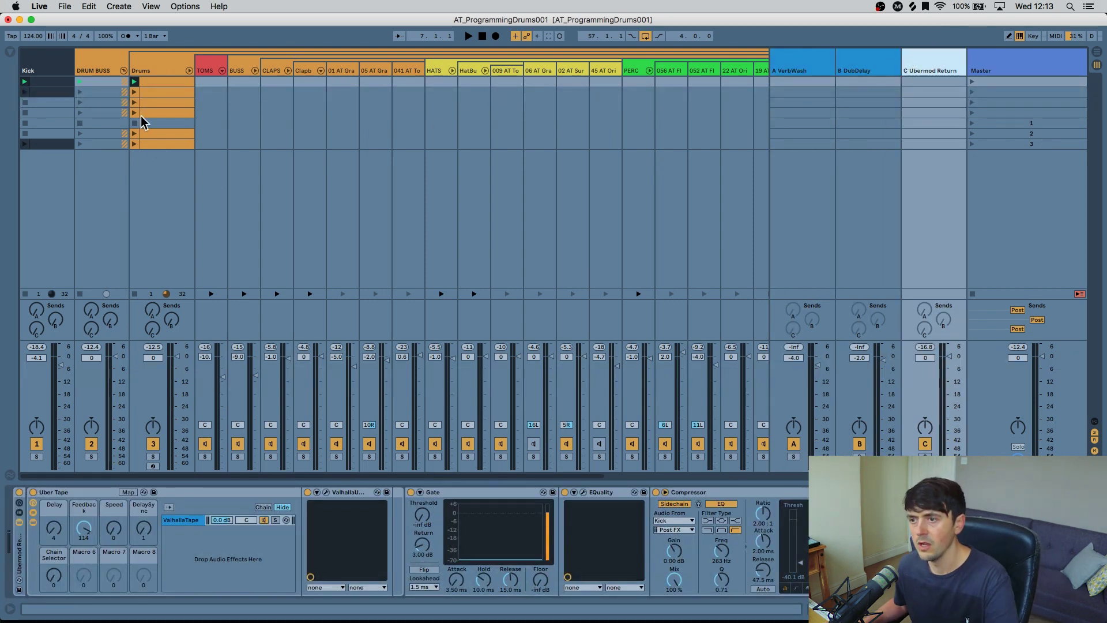
- Fold the Drums group so the JUP Bass and JUP Lead tracks show beside it
left_click(161, 64)
left_click(188, 71)
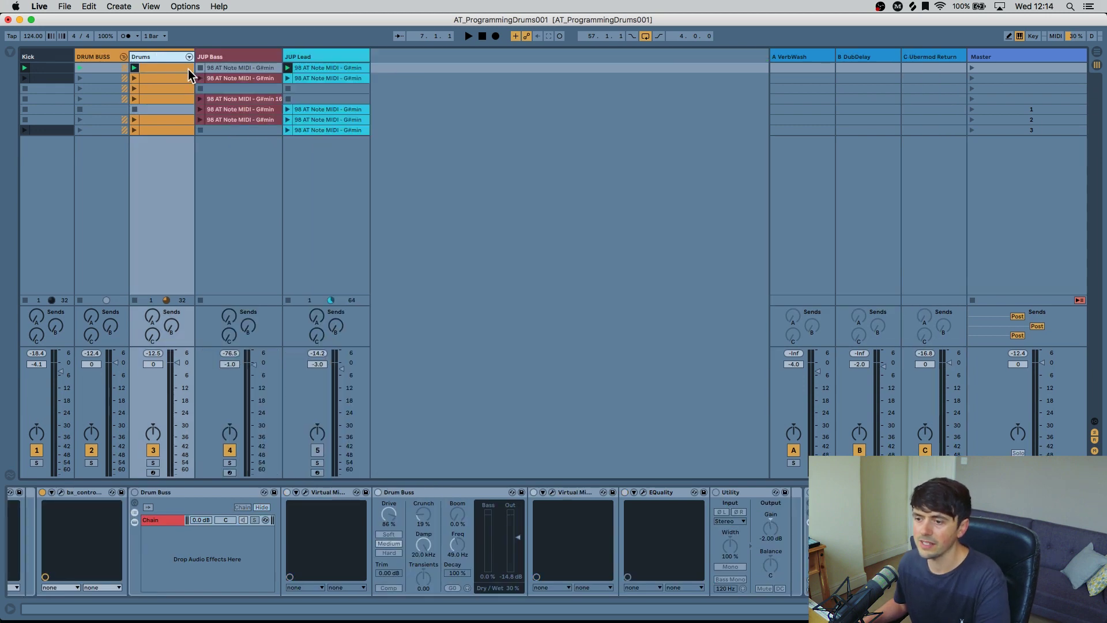
left_click(189, 57)
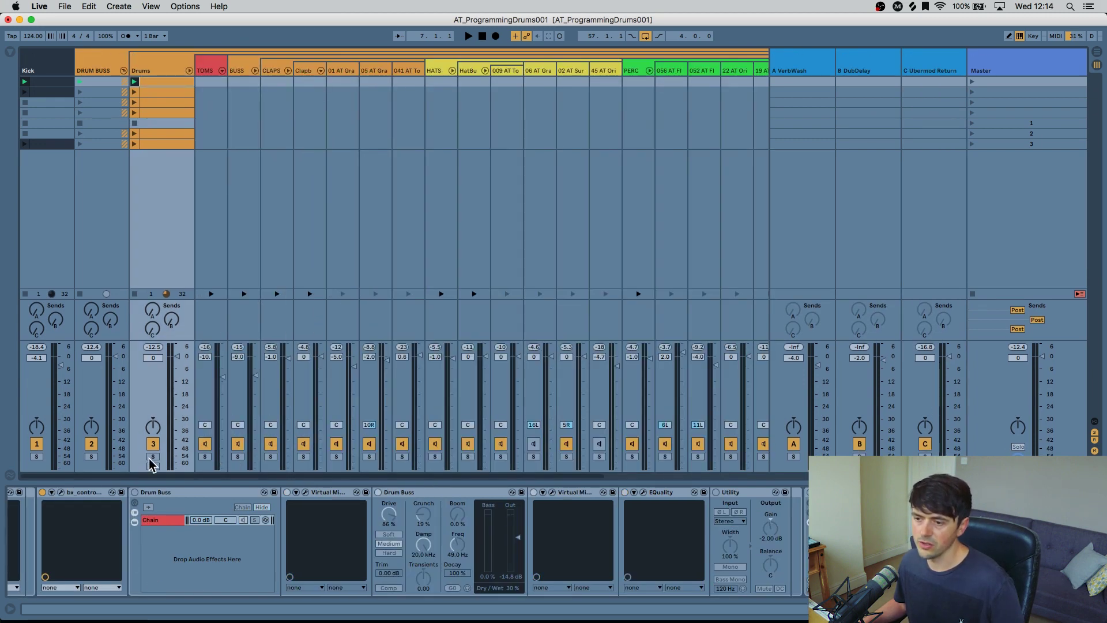
left_click(190, 70)
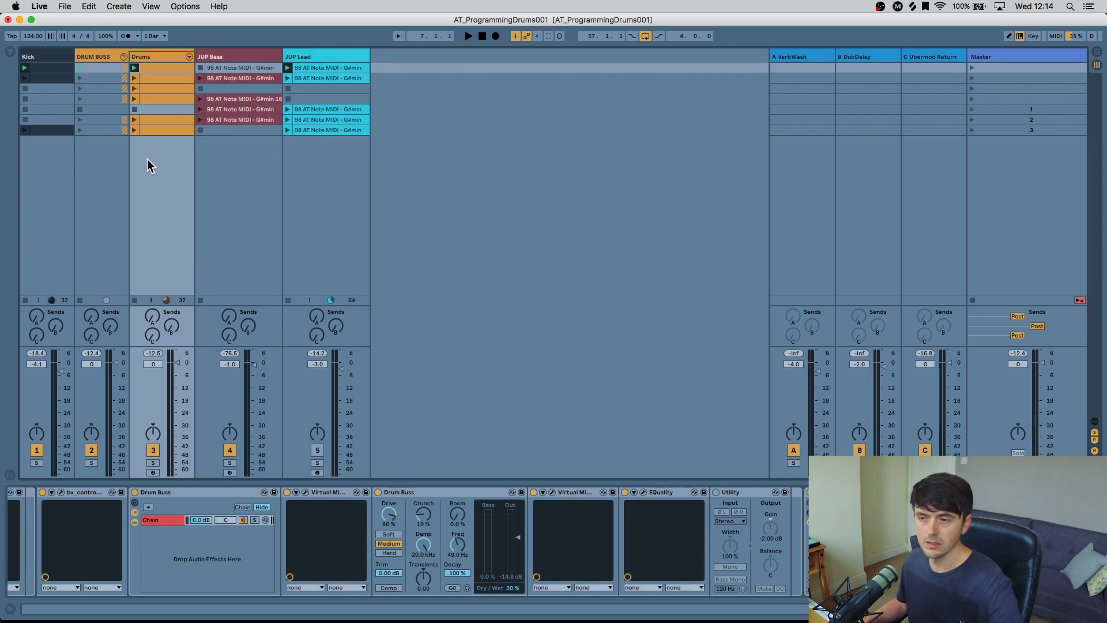
- Start playback, activate the JUP Lead track and launch the JUP Bass clip in the second scene
key("space")
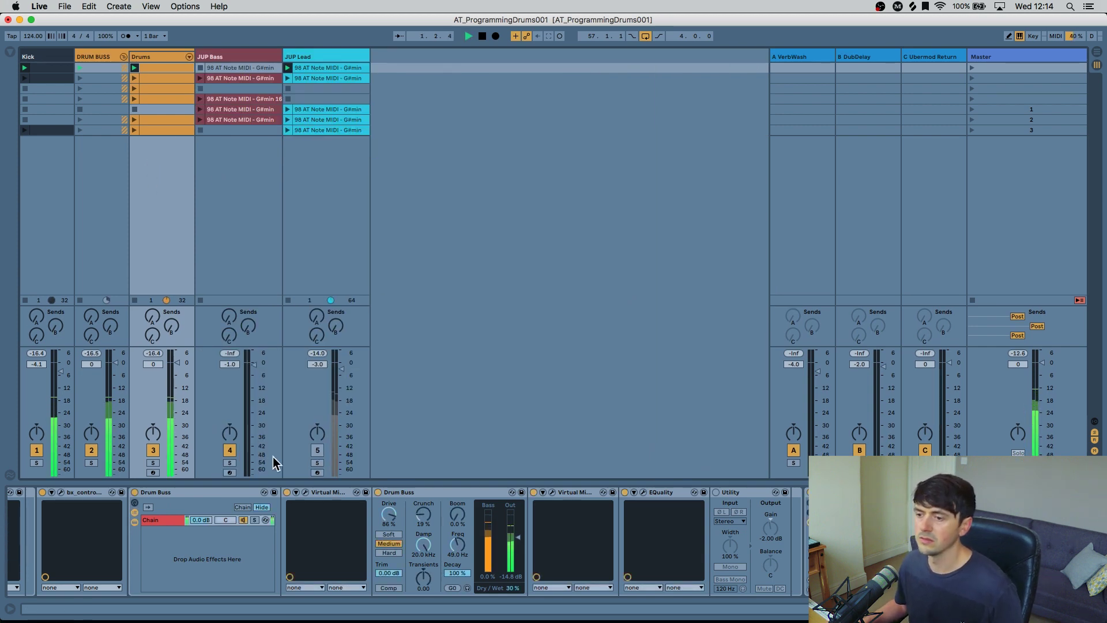
left_click(317, 450)
left_click(201, 78)
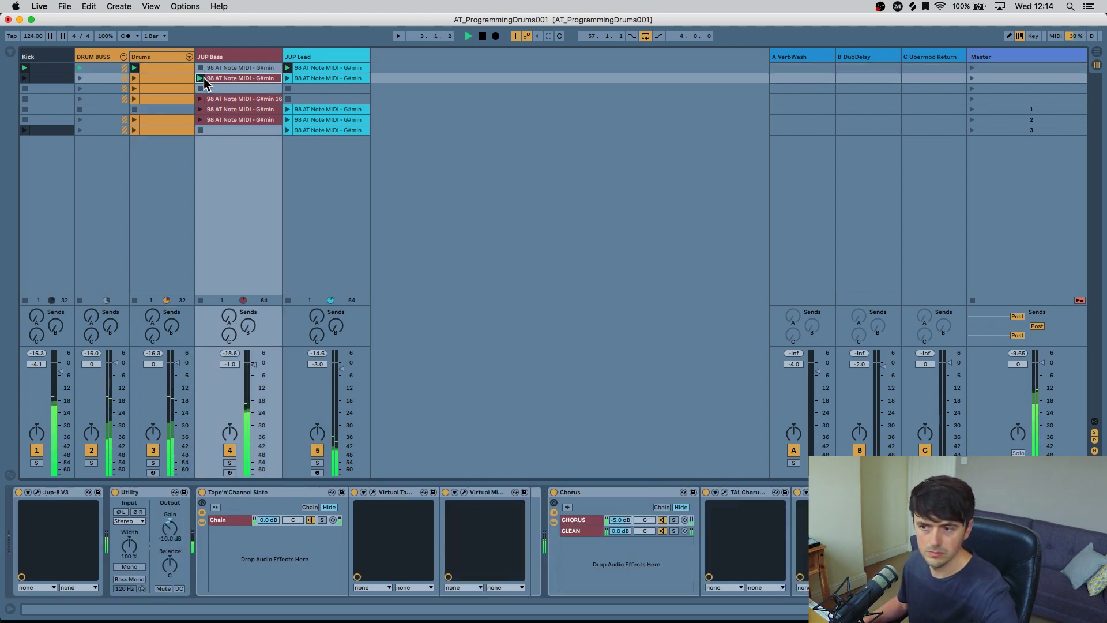
- Audition the return sends on DRUM BUSS and JUP Lead during playback, with DRUM BUSS feeding the Ubermod Return at -11.0 dB
left_click_drag(91, 312, 91, 259)
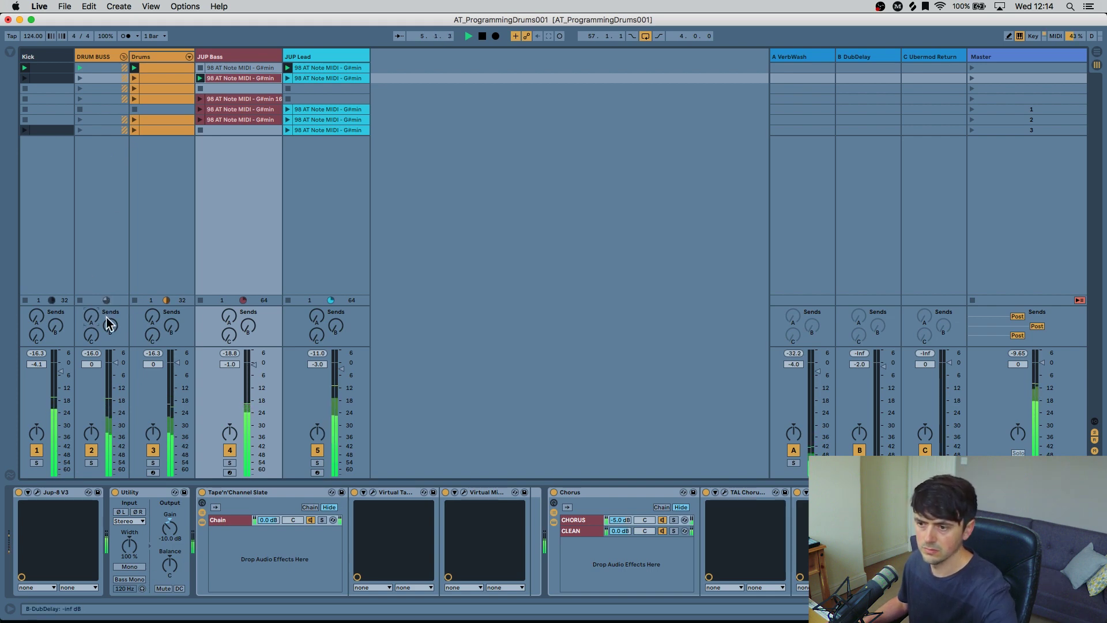
left_click_drag(317, 316, 317, 247)
left_click_drag(110, 325, 90, 336)
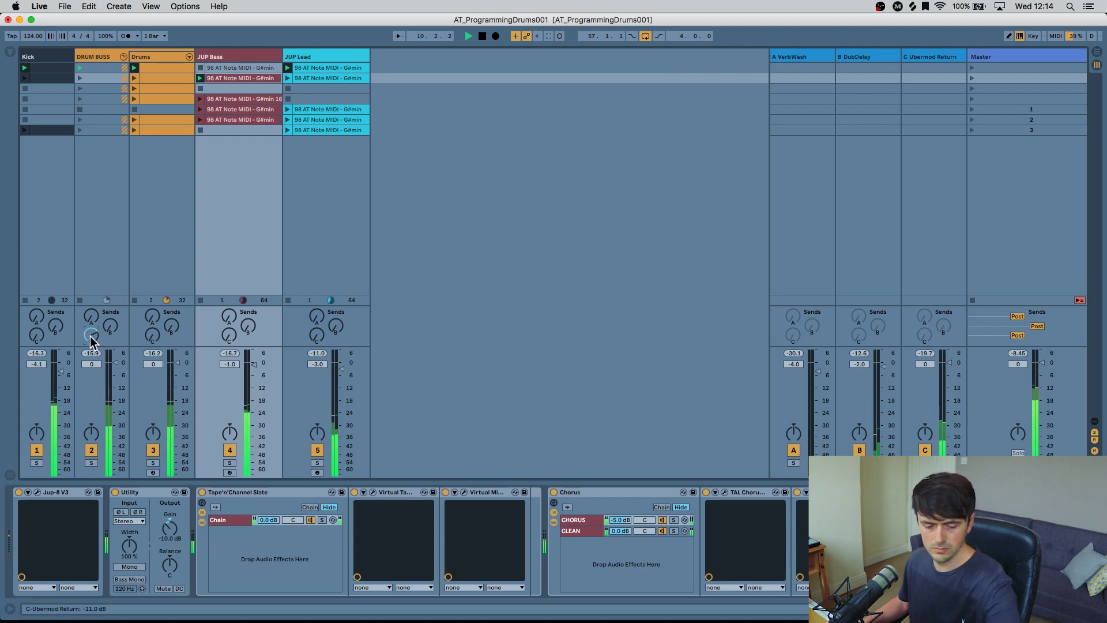
- Mute the Kick, bring up the Ubermod Return's devices and set the Uber Tape Delay macro to 127
key("F1")
left_click(850, 55)
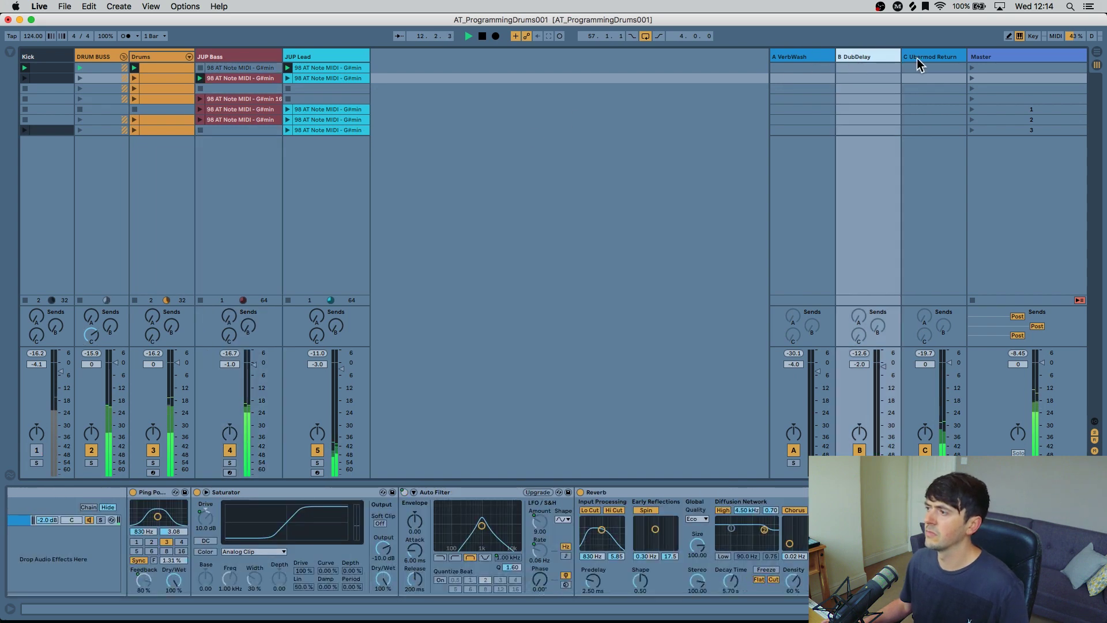
left_click(915, 57)
left_click_drag(54, 528, 54, 475)
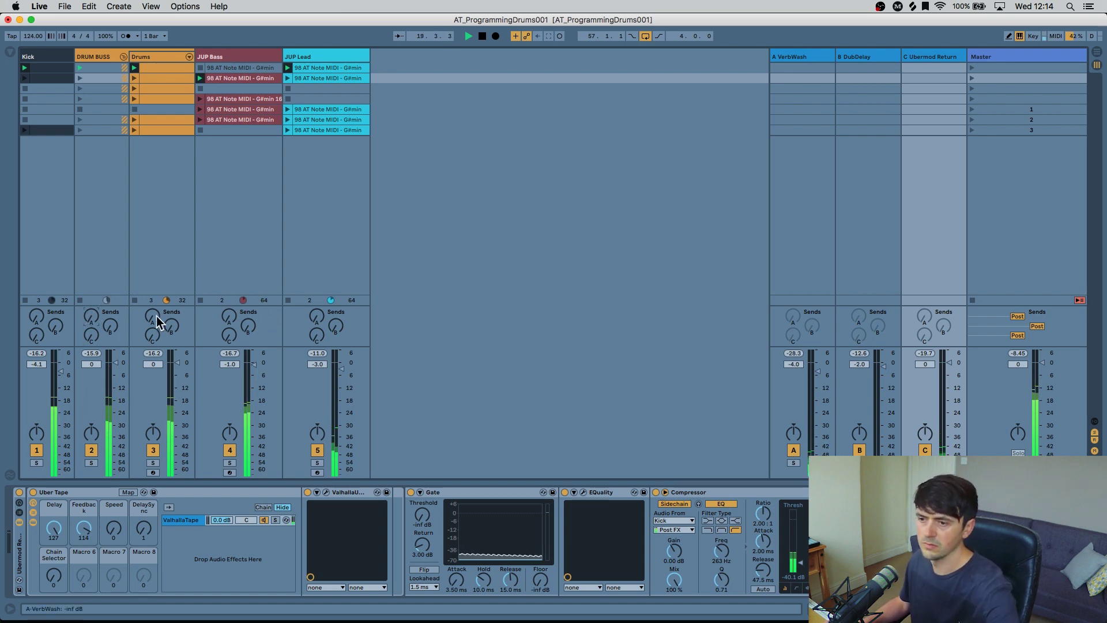
- Sweep the VerbWash sends of DRUM BUSS and JUP Lead up and back down during playback
left_click_drag(92, 317, 91, 271)
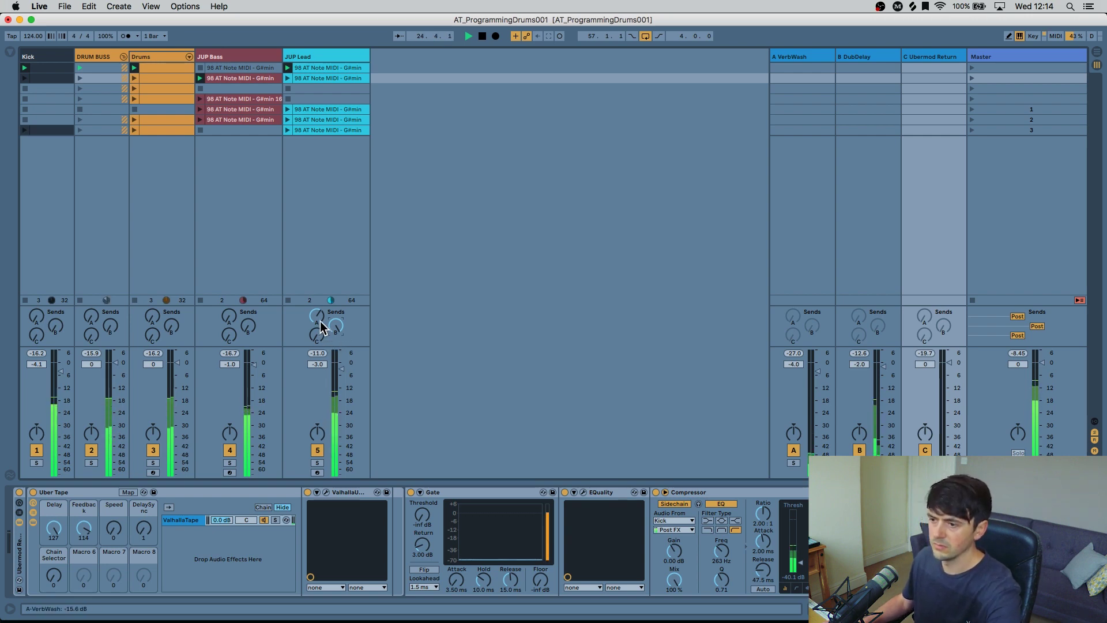
left_click_drag(317, 319, 320, 381)
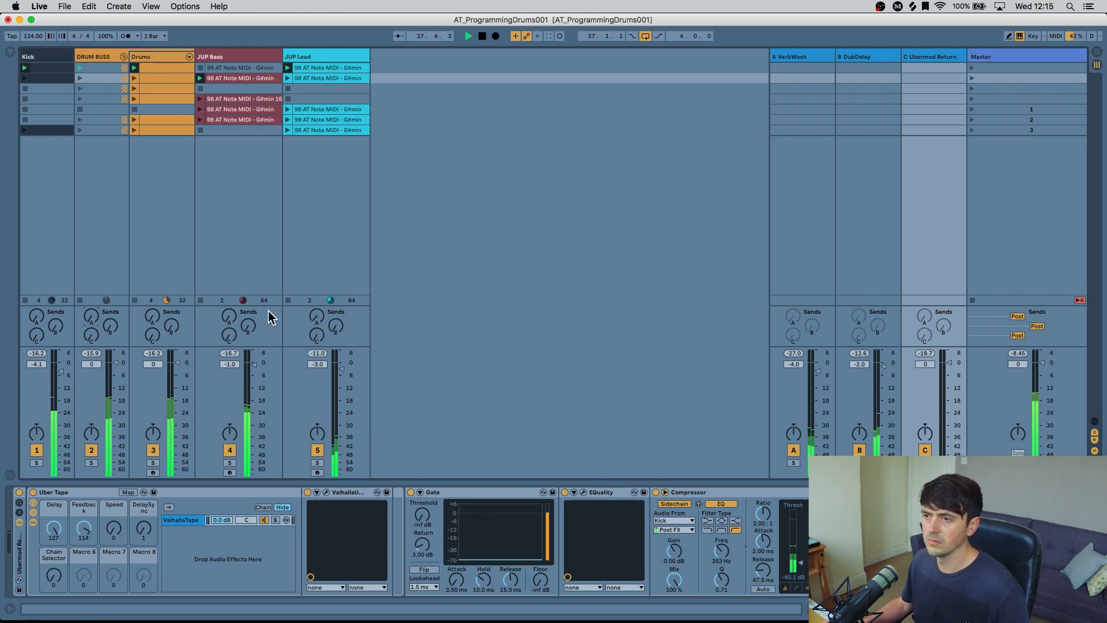
- Stop the JUP Bass clip and raise the track's VerbWash send and its DubDelay send, the latter to 0.0 dB
left_click(198, 85)
left_click_drag(234, 311, 234, 291)
left_click_drag(243, 333, 243, 317)
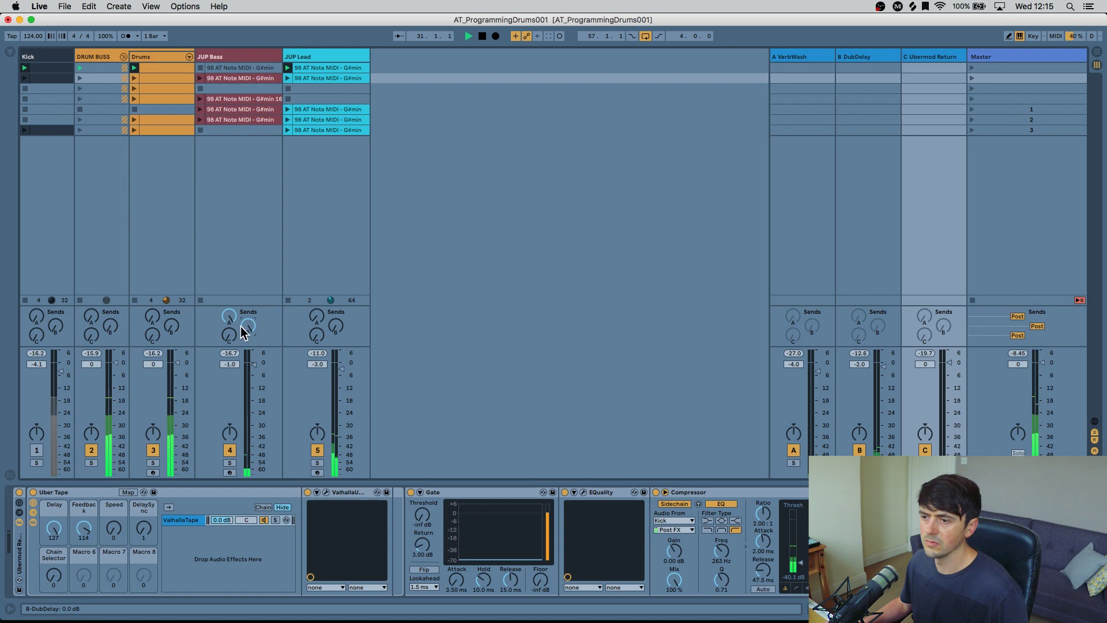